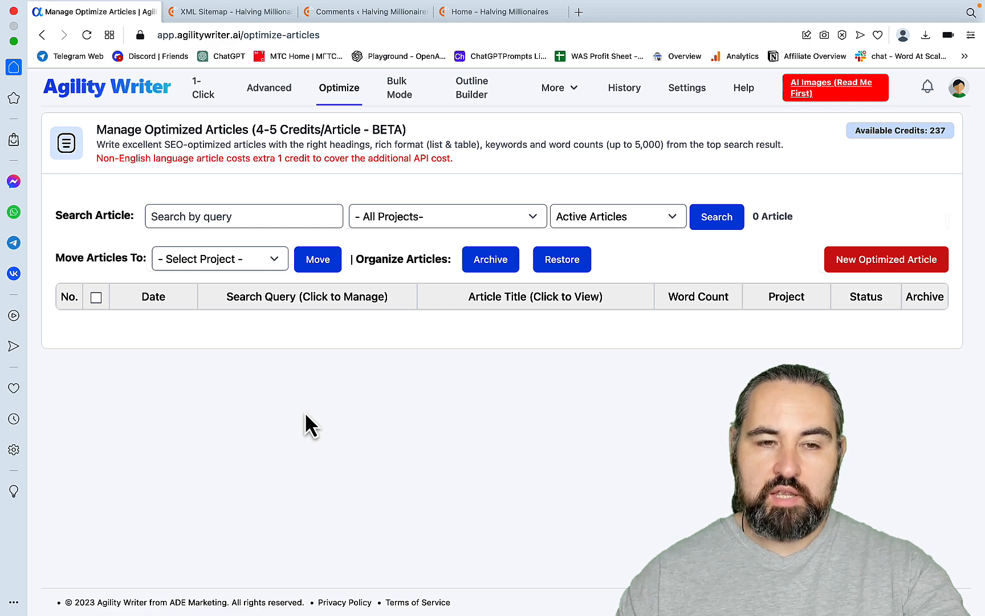
Step: Examine the Halving Millionaires homepage, including its halving countdown, news, technical analysis, strategies, articles and Buy crypto form
key("ctrl+Tab")
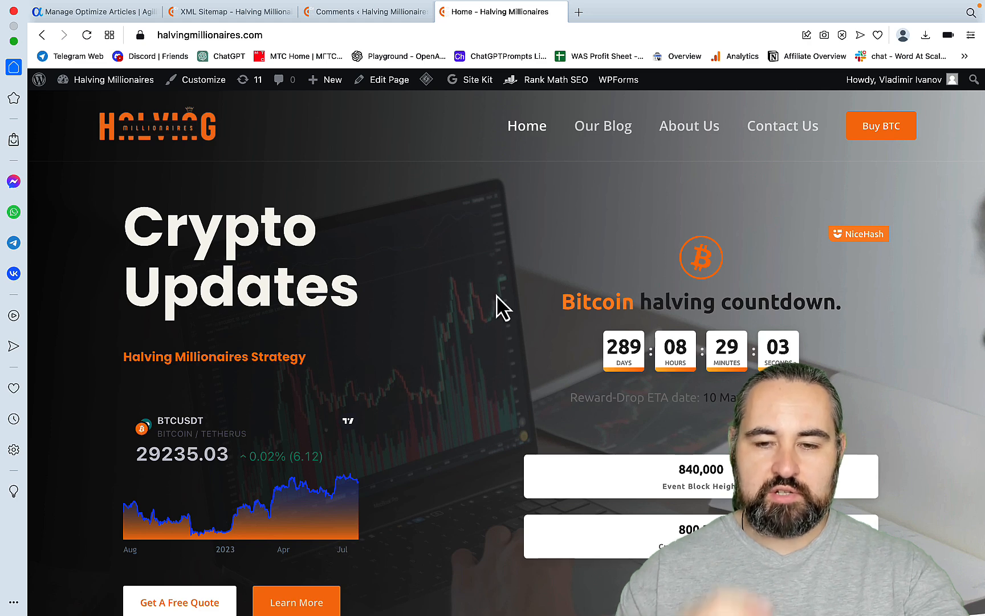
scroll(411, 292, "down", 3)
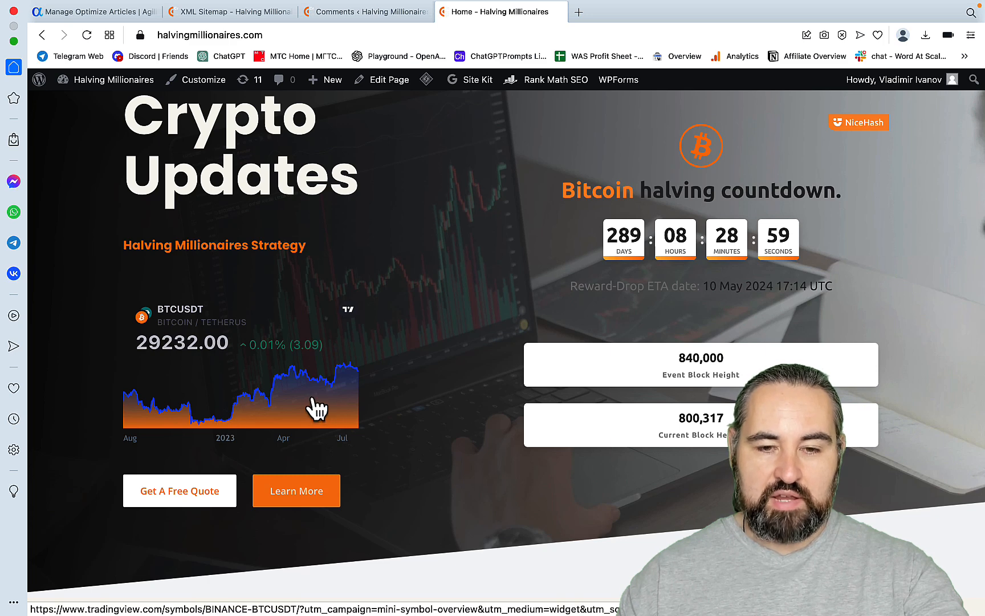
scroll(314, 417, "up", 1)
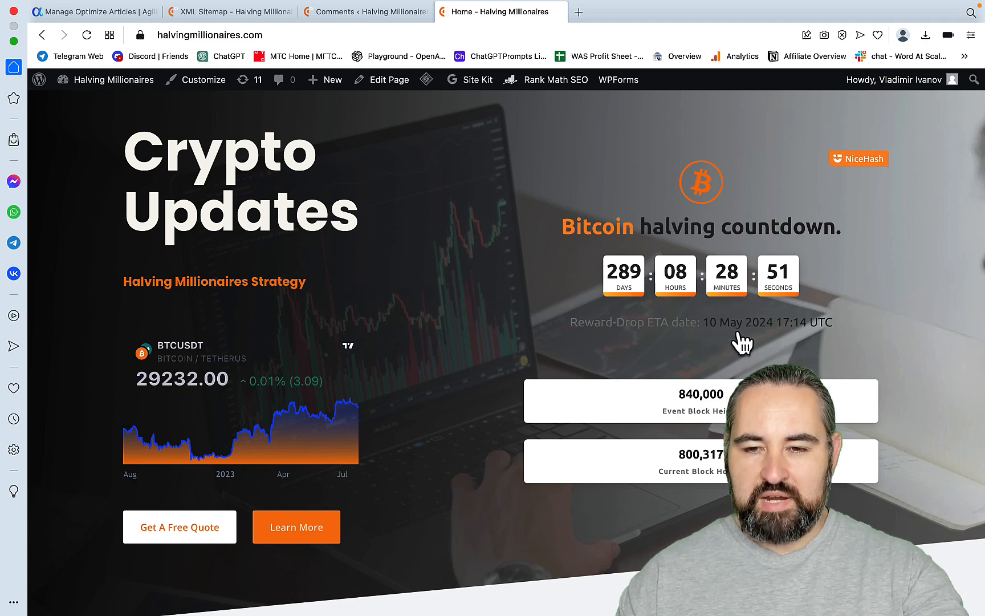
scroll(787, 345, "down", 10)
scroll(787, 342, "up", 1)
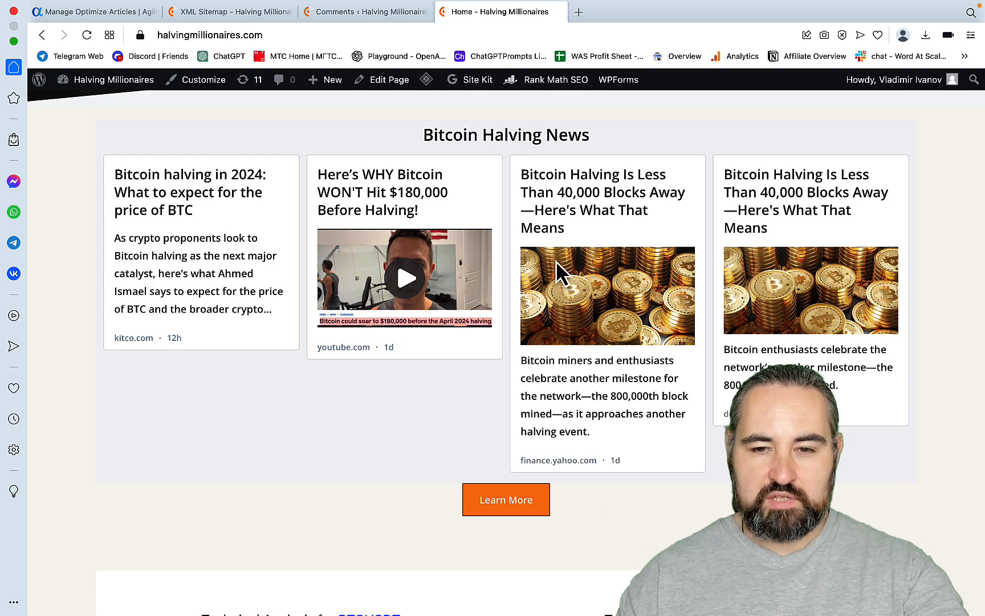
scroll(756, 366, "down", 1)
scroll(756, 366, "down", 8)
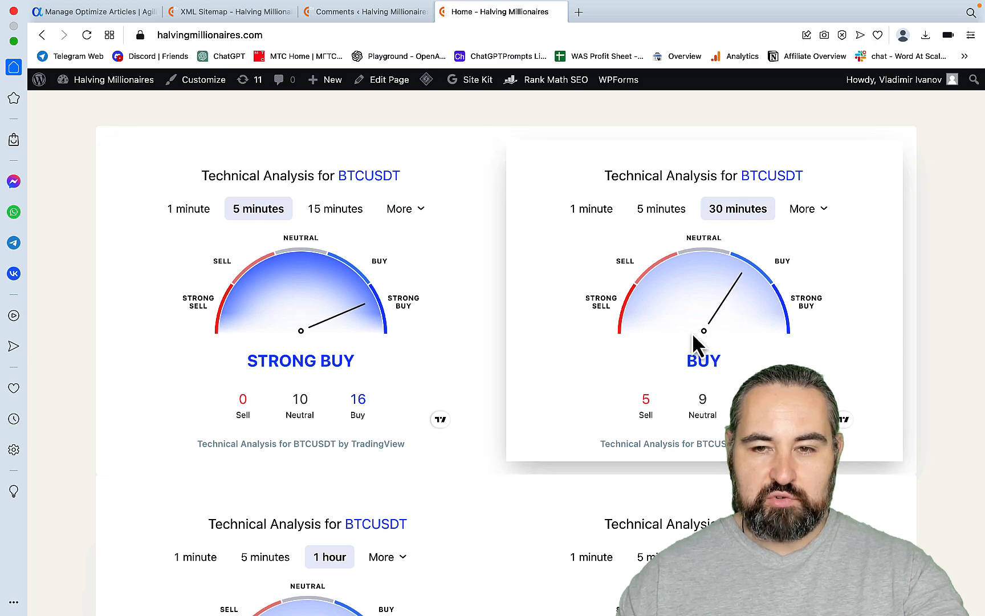
scroll(675, 292, "down", 12)
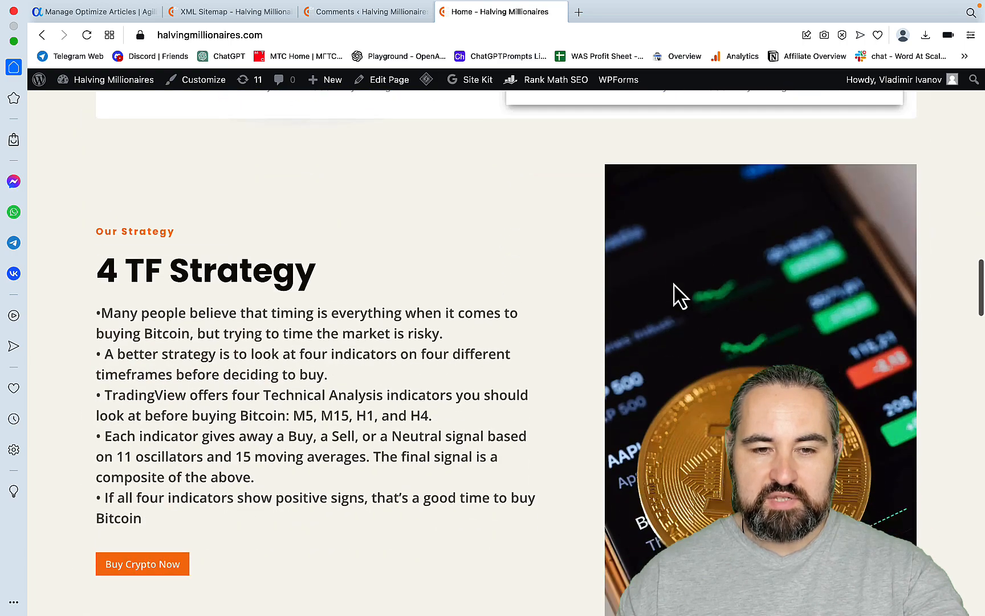
scroll(294, 328, "down", 5)
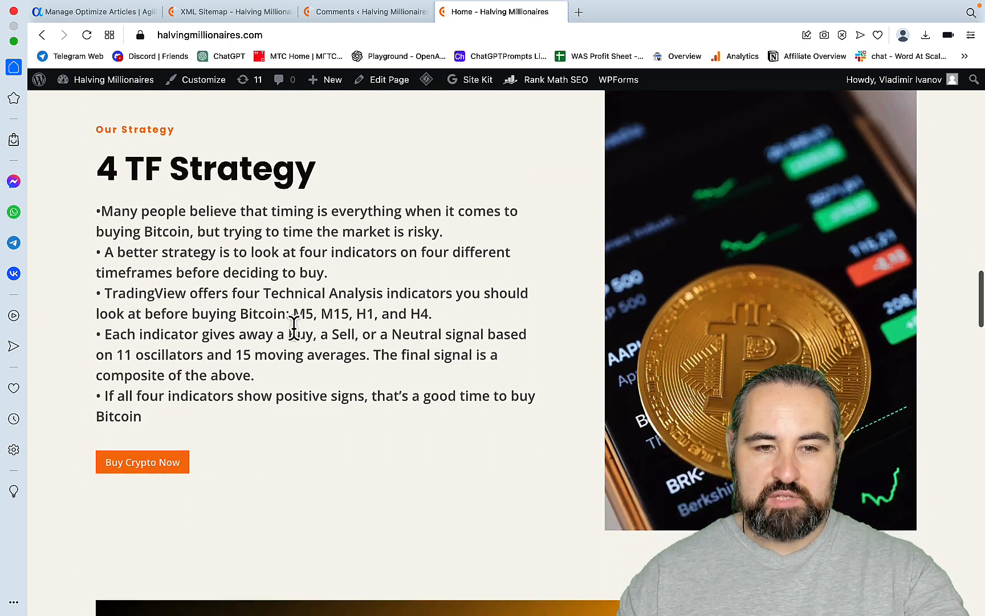
scroll(295, 337, "down", 3)
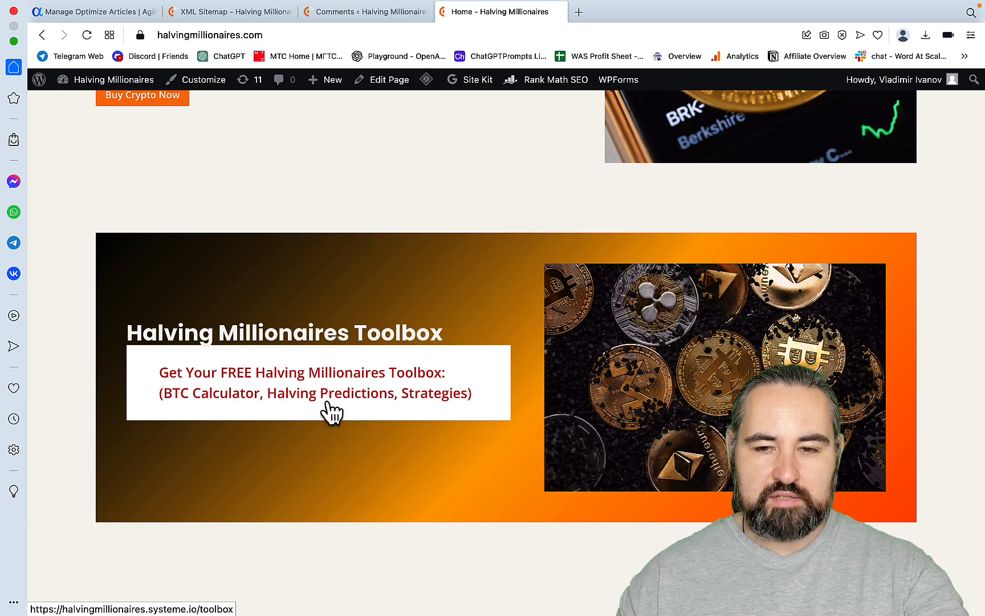
scroll(342, 399, "down", 6)
scroll(370, 399, "down", 2)
scroll(475, 447, "down", 9)
scroll(600, 367, "up", 1)
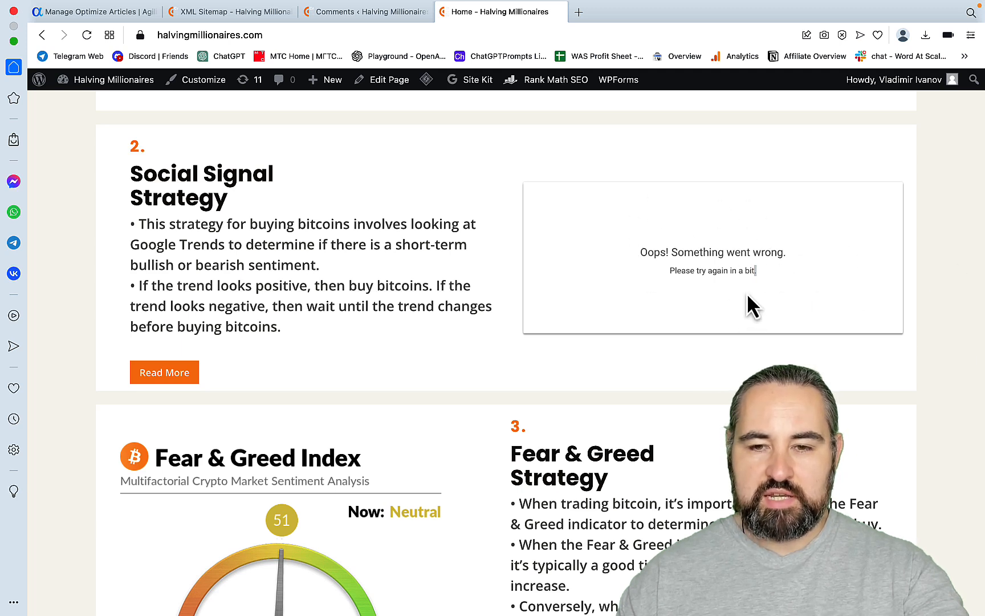
scroll(743, 327, "down", 3)
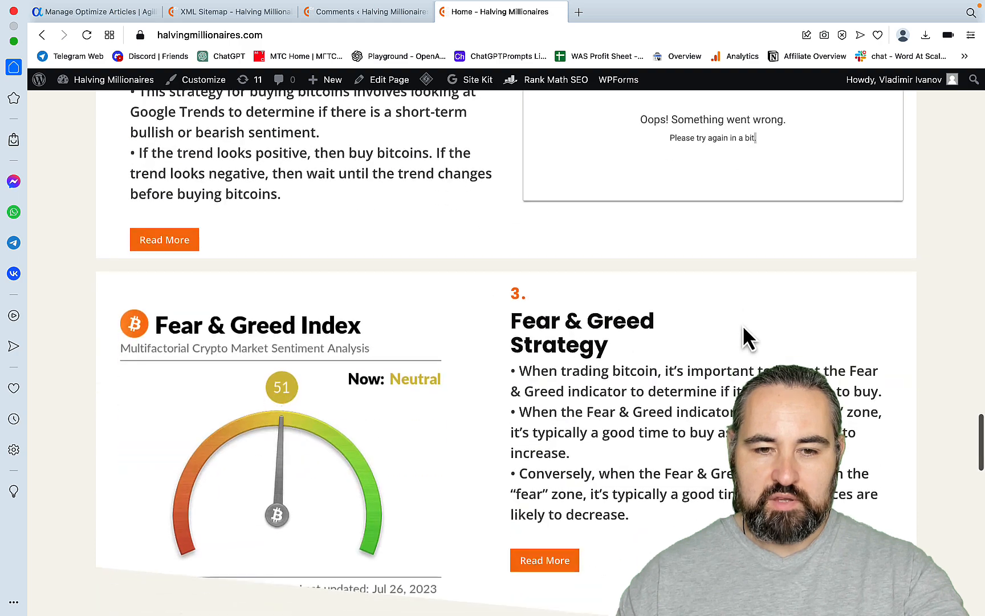
scroll(744, 328, "down", 15)
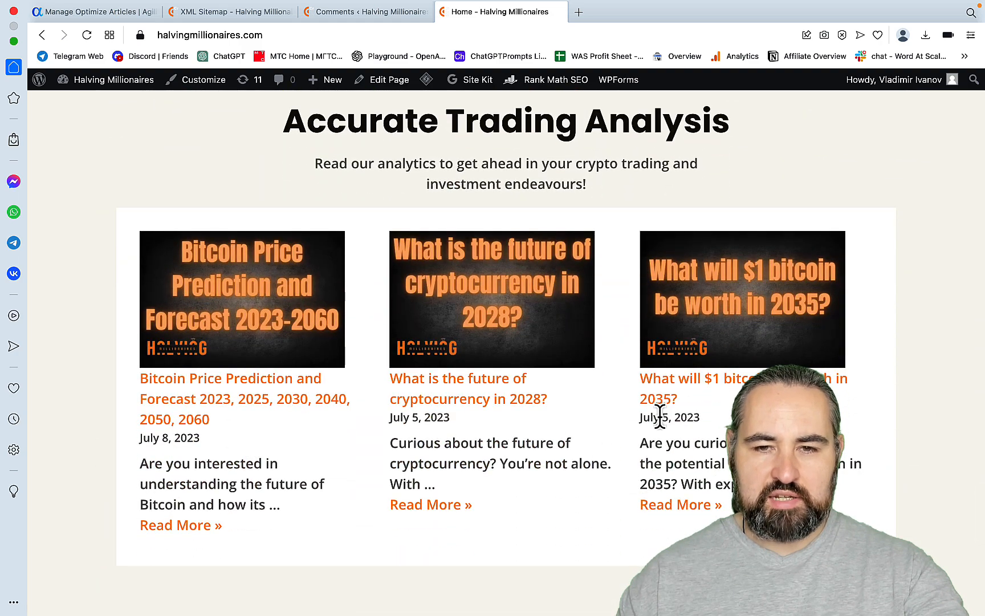
scroll(661, 413, "down", 10)
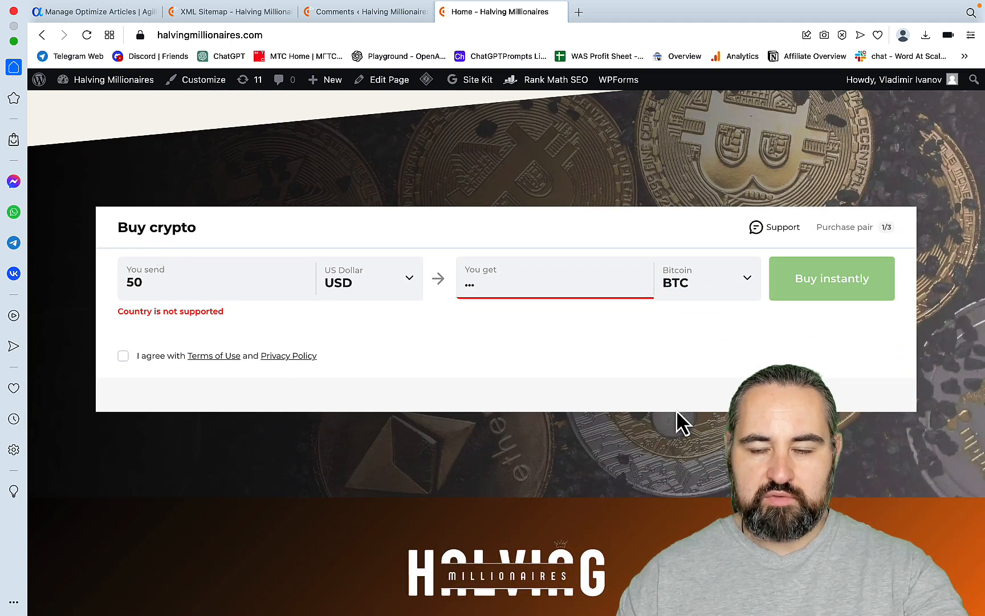
scroll(677, 411, "down", 2)
scroll(677, 411, "up", 10)
scroll(677, 411, "up", 15)
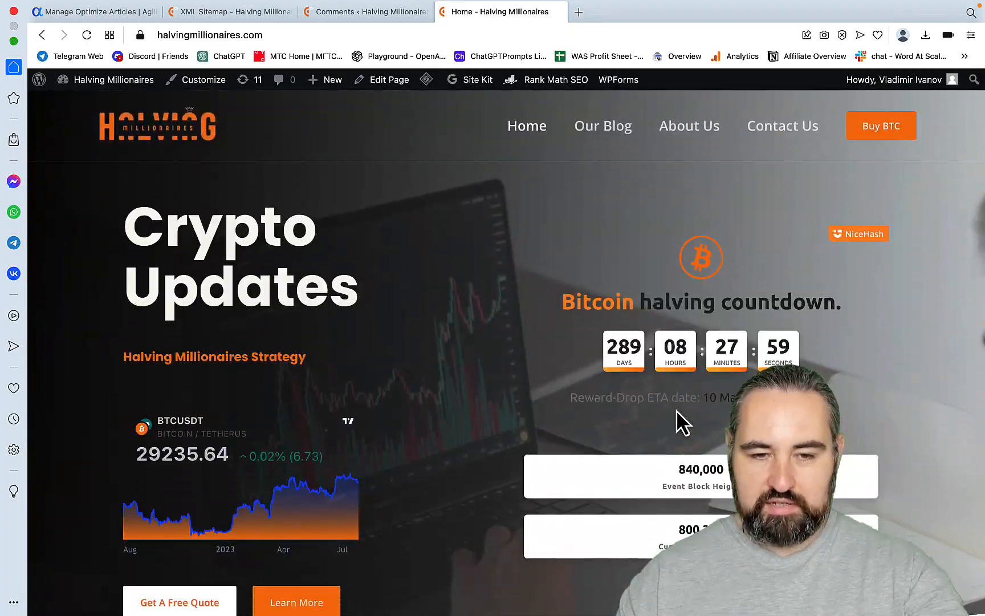
scroll(676, 409, "down", 15)
scroll(677, 411, "down", 10)
scroll(655, 423, "up", 10)
scroll(570, 424, "down", 3)
scroll(619, 462, "down", 10)
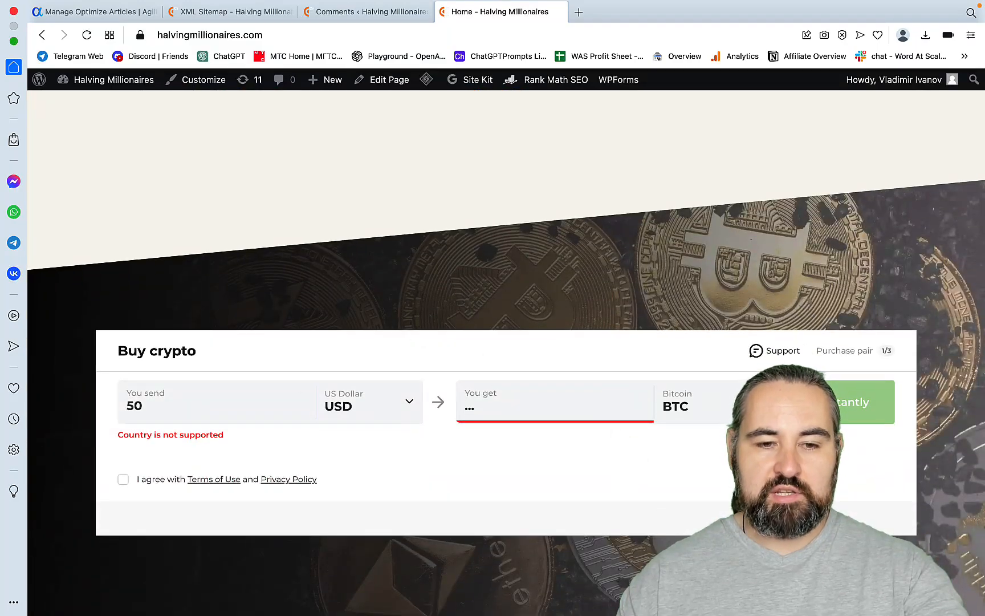
scroll(506, 353, "up", 15)
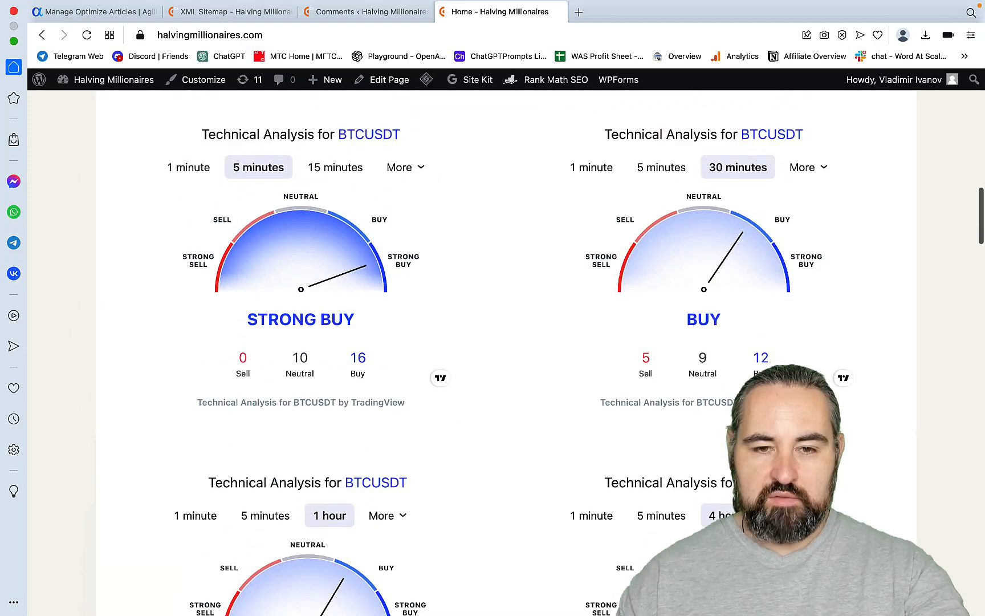
scroll(506, 353, "up", 15)
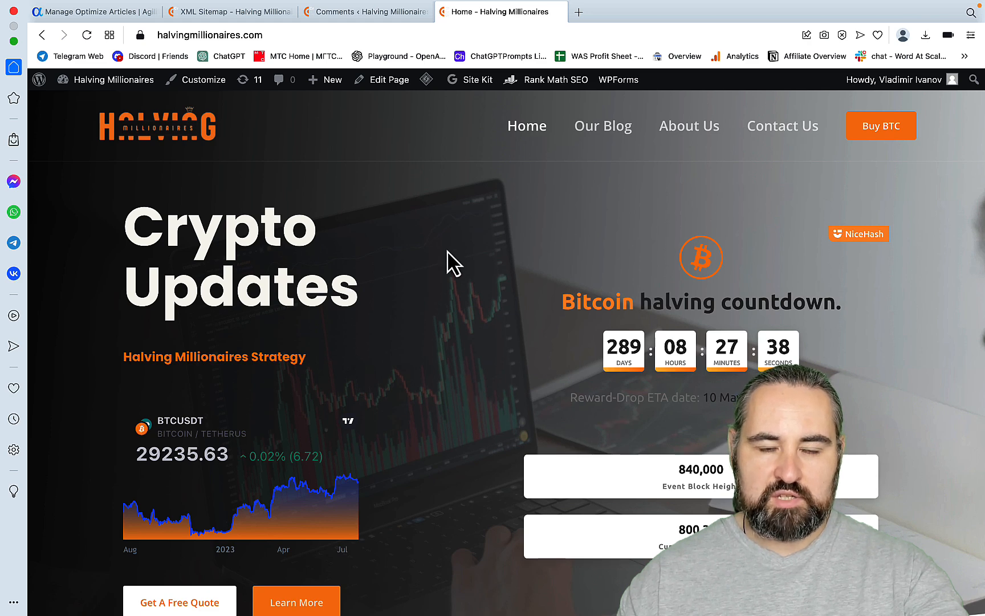
Step: In Agility Writer, create a new optimized article for the keyword "Bitcoin Price Prediction 2024"
left_click(103, 13)
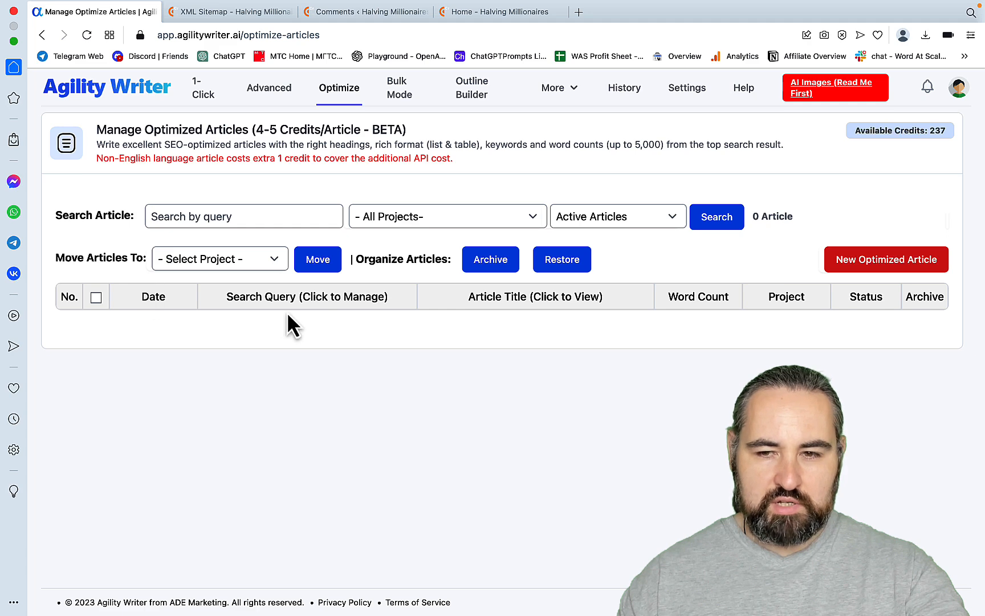
left_click(870, 271)
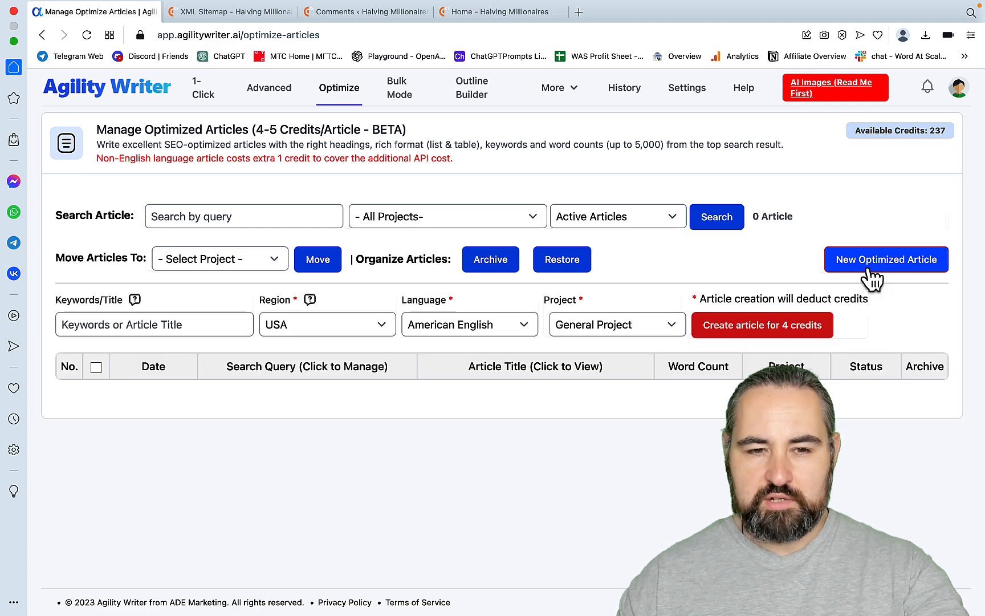
left_click(152, 324)
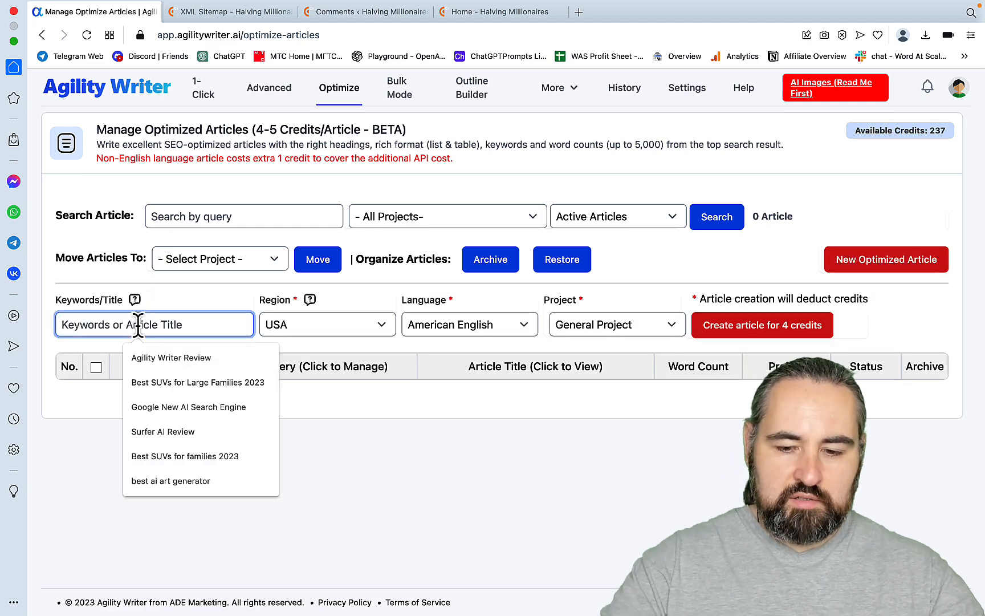
type("Bitcoin P")
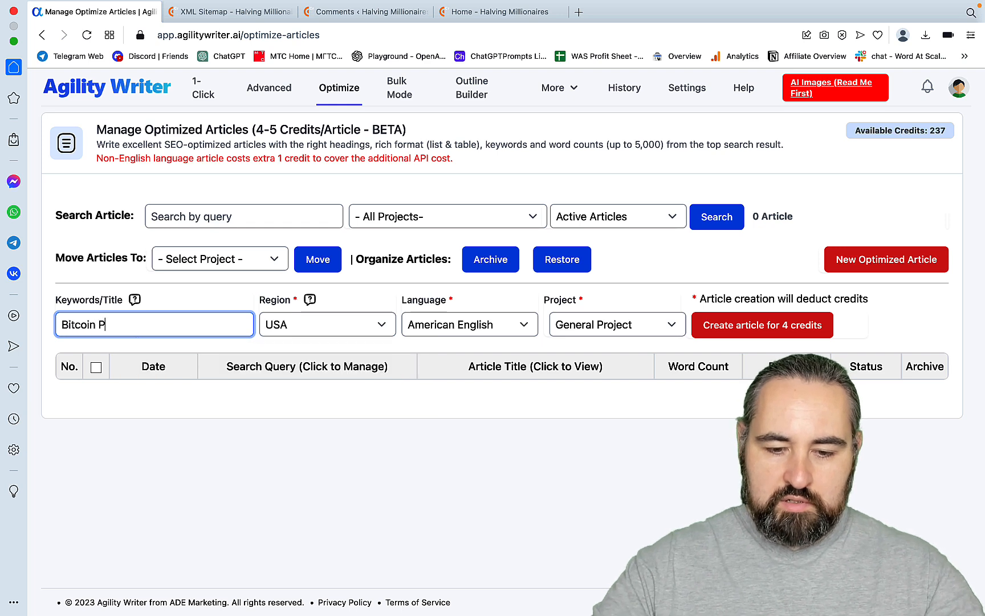
type("rice Prediction ")
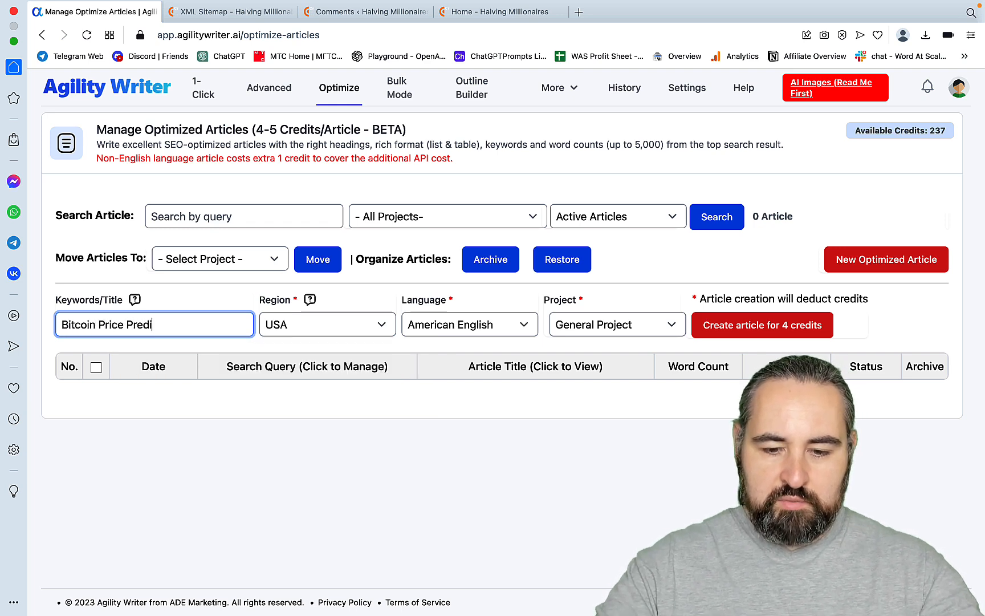
type("2024")
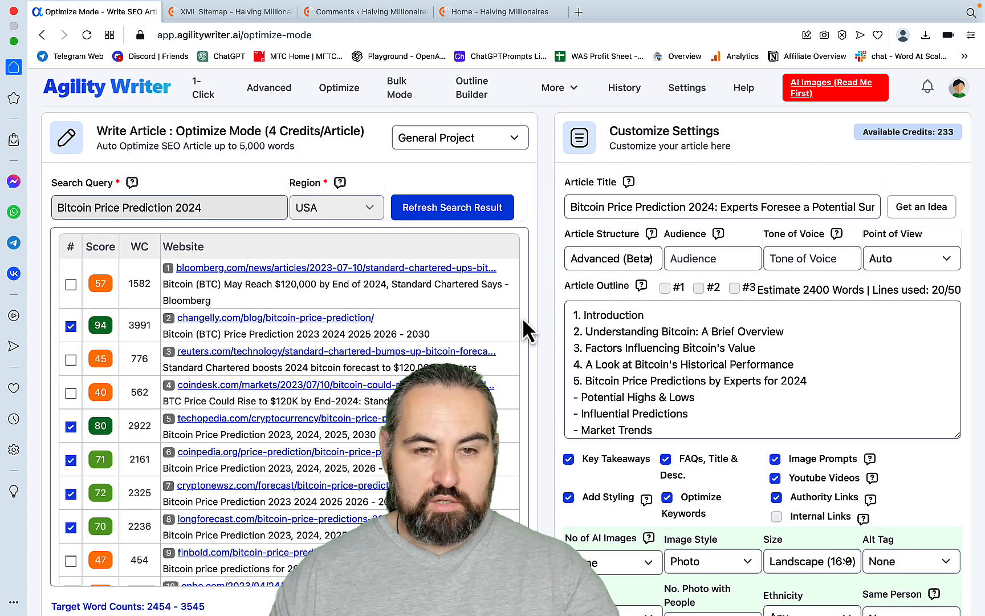
Step: Set the article's audience to "crypto enthusiast" and the tone of voice to "Friendly", keeping the point of view on Auto
scroll(464, 316, "down", 1)
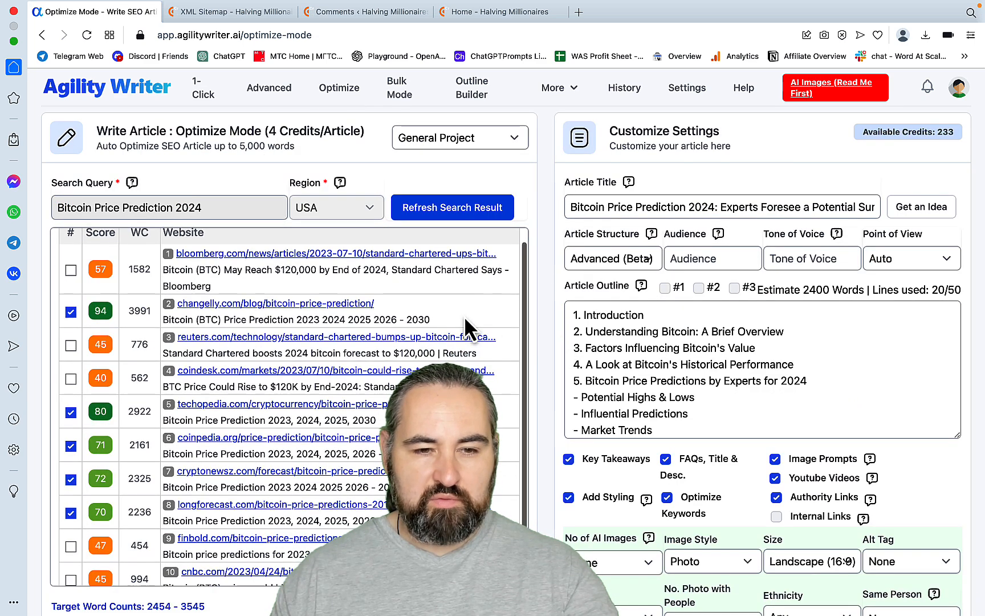
scroll(466, 342, "up", 1)
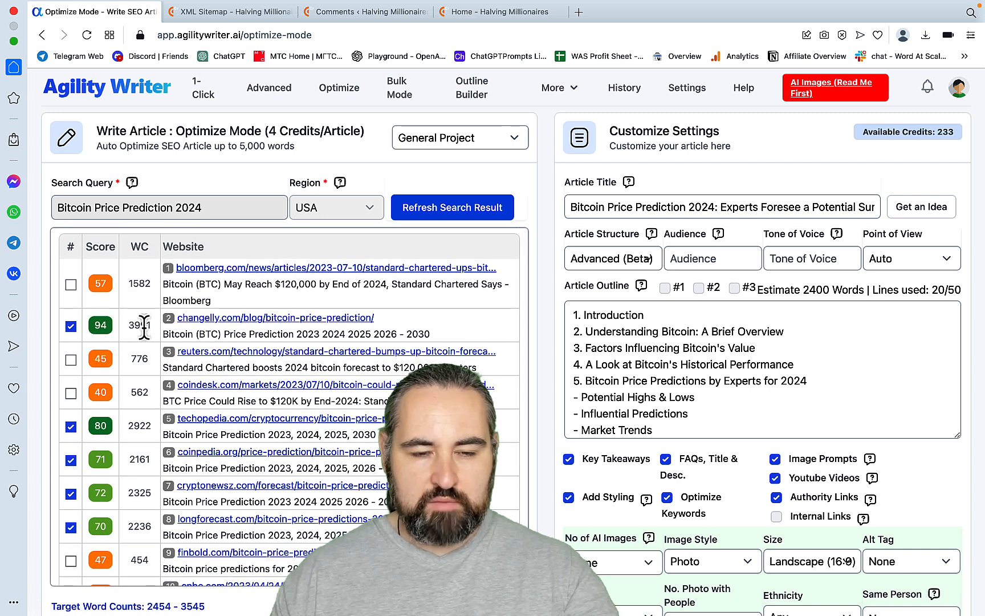
scroll(198, 377, "up", 1)
scroll(198, 378, "down", 1)
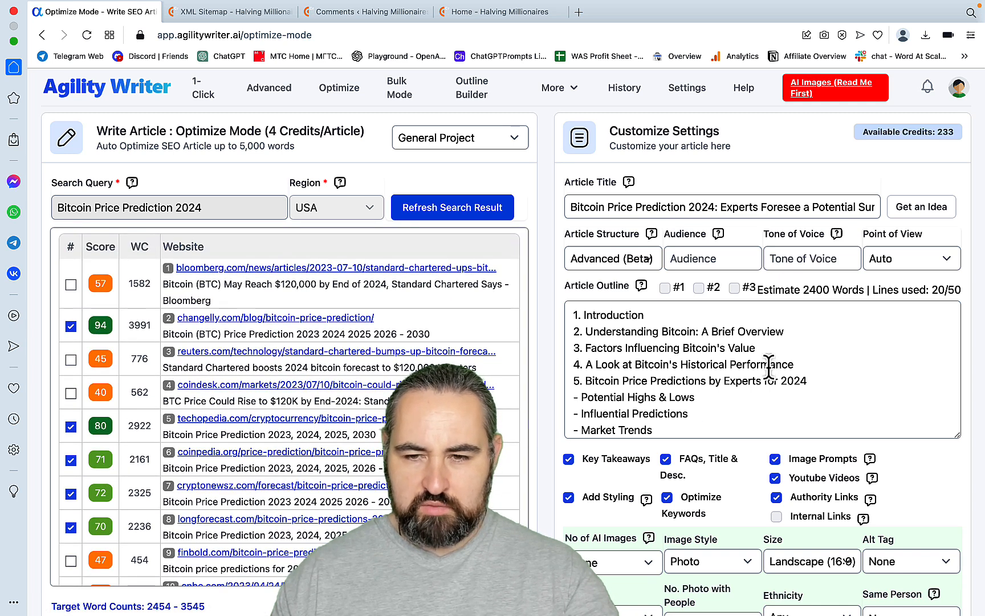
left_click(724, 258)
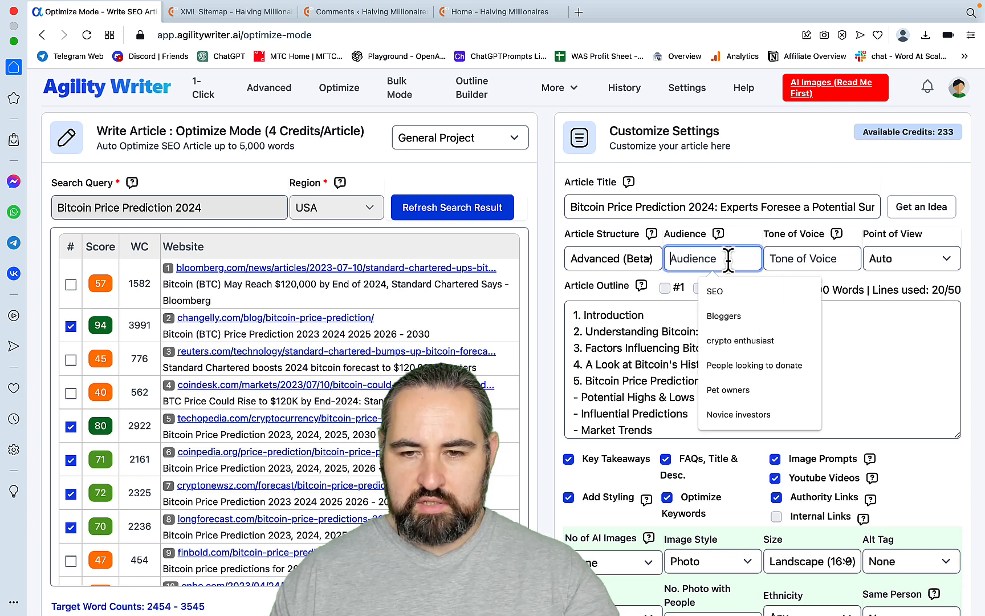
left_click(732, 337)
left_click(809, 264)
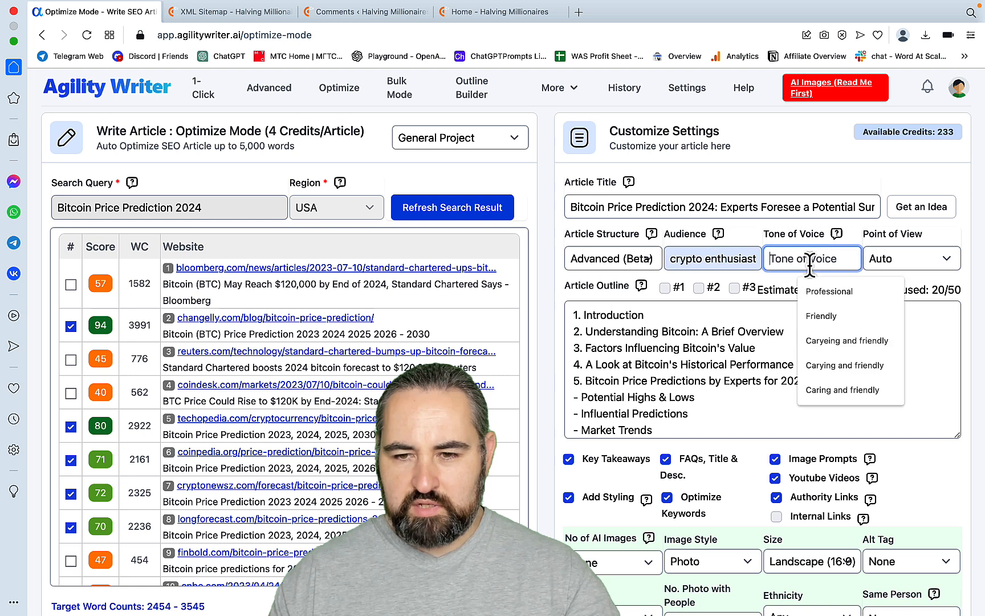
left_click(810, 318)
left_click(947, 262)
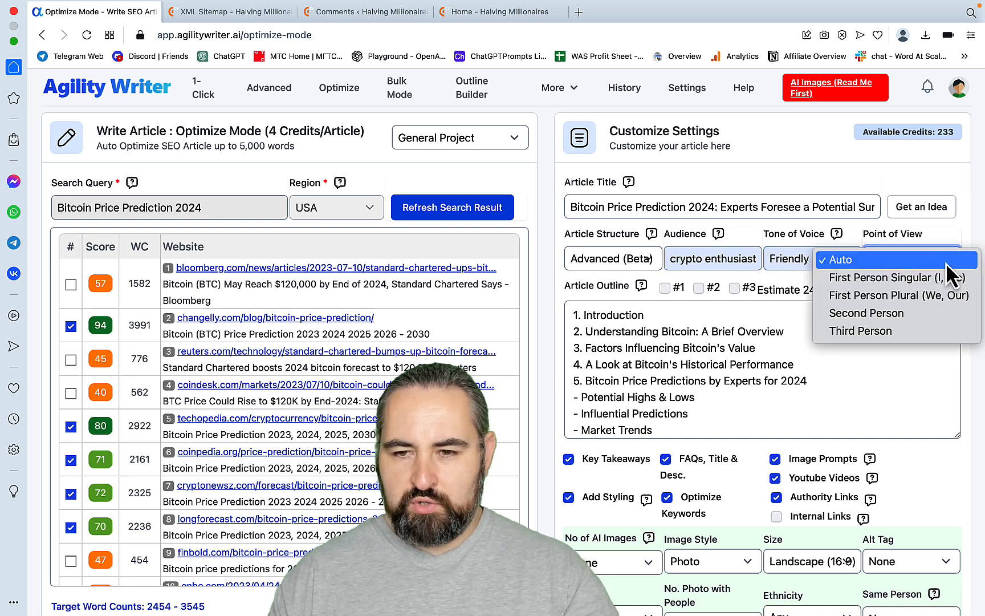
left_click(975, 237)
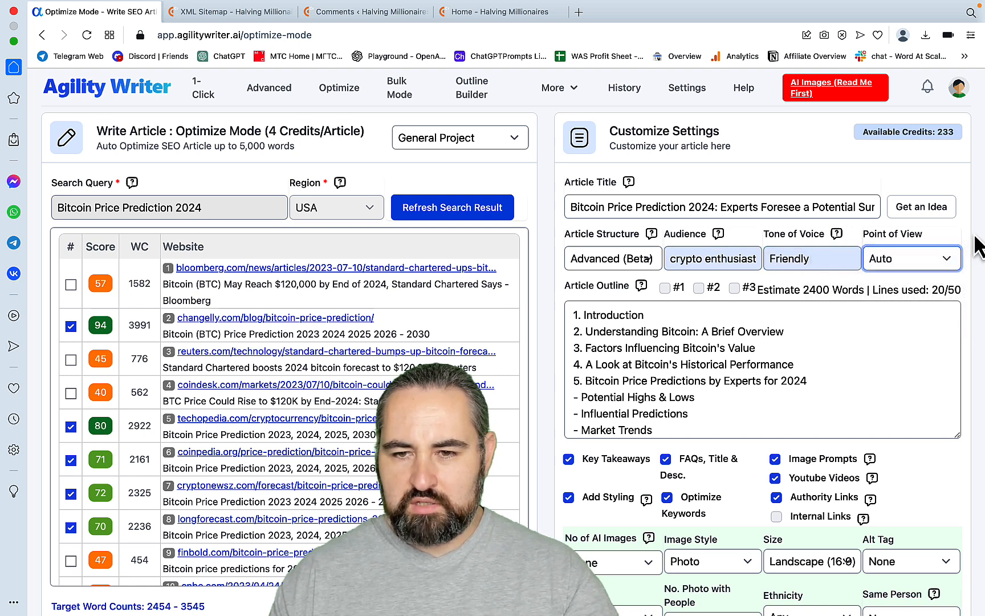
left_click(975, 237)
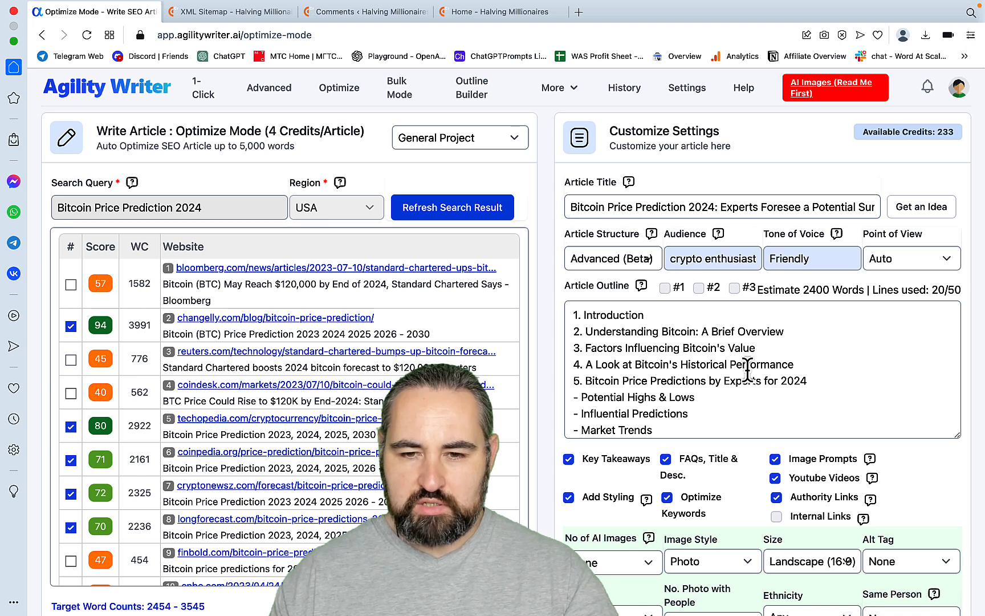
Step: Check the article outline through to its conclusion, and turn off image prompts and enable internal links for the article
scroll(751, 358, "down", 2)
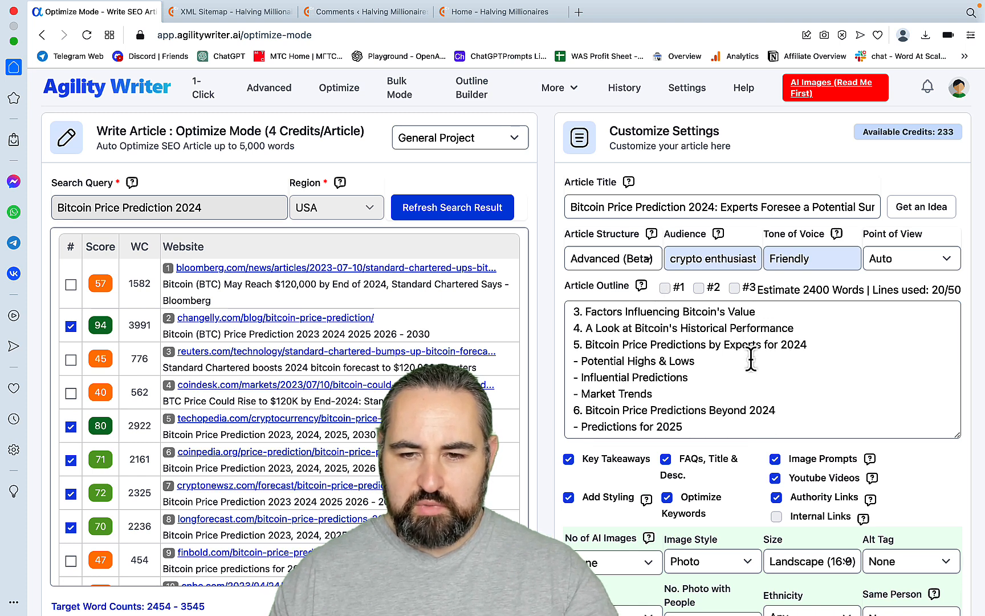
scroll(765, 357, "down", 5)
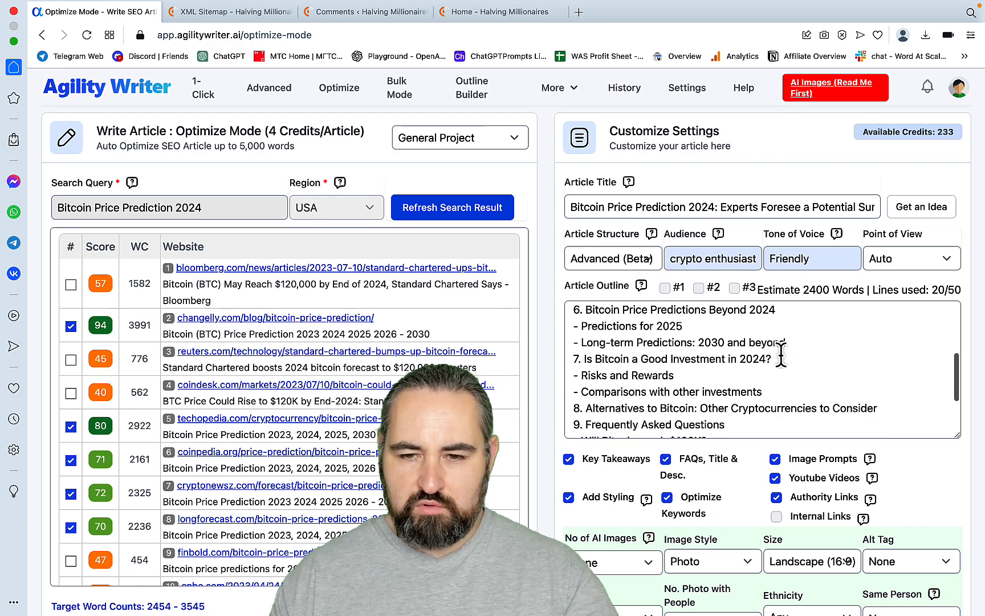
scroll(781, 354, "up", 2)
scroll(781, 354, "down", 3)
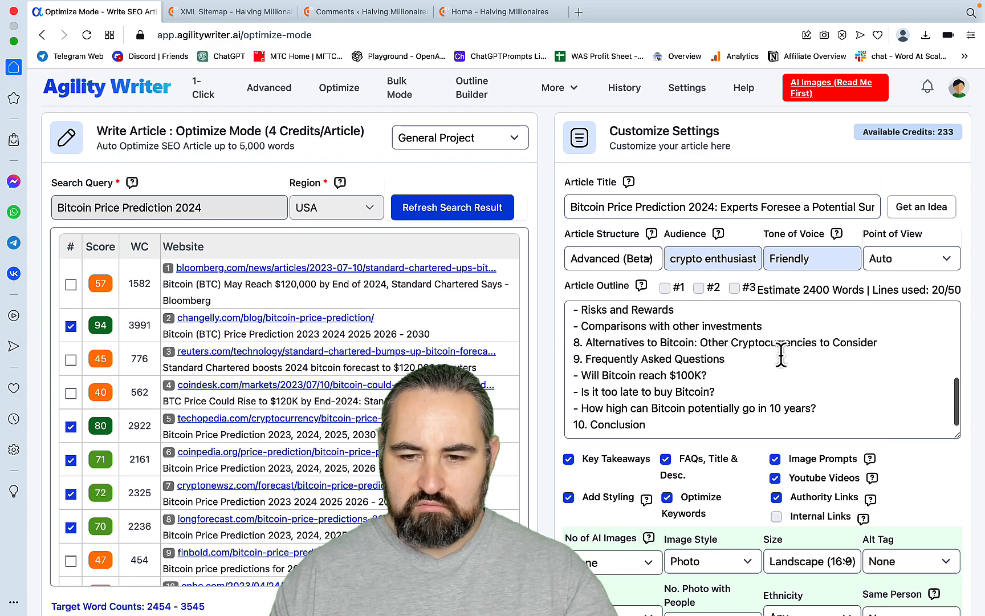
scroll(780, 354, "up", 10)
scroll(961, 461, "down", 3)
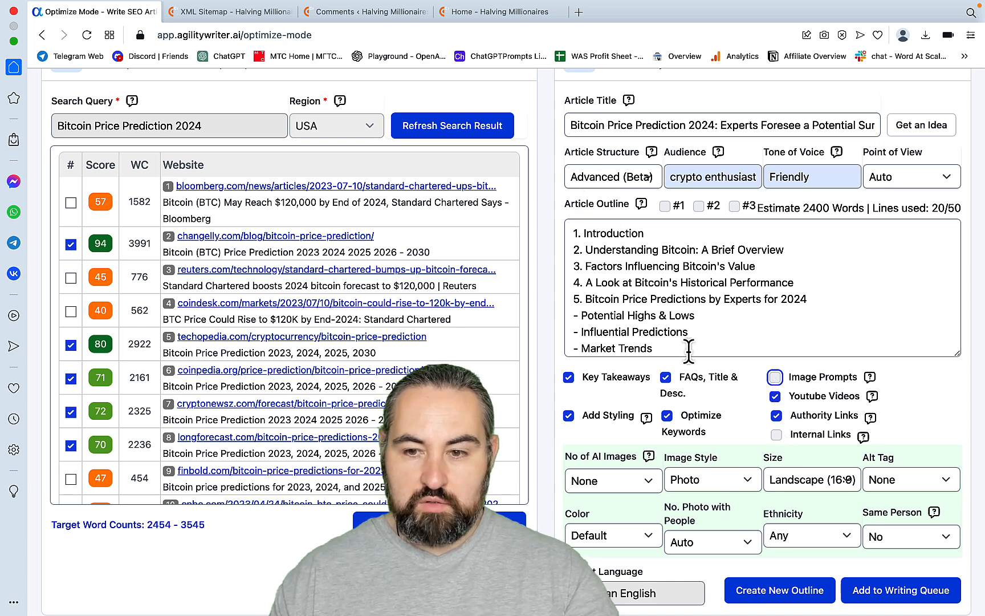
left_click(776, 435)
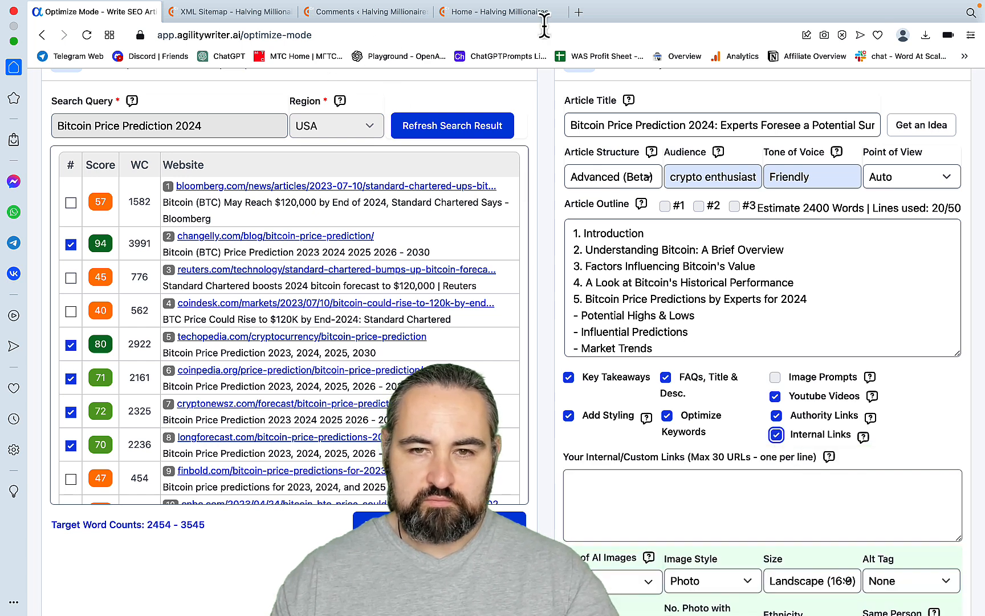
Step: Open the Halving Millionaires post sitemap at halvingmillionaires.com/post-sitemap.xml in a new browser tab
left_click(578, 15)
type("ha")
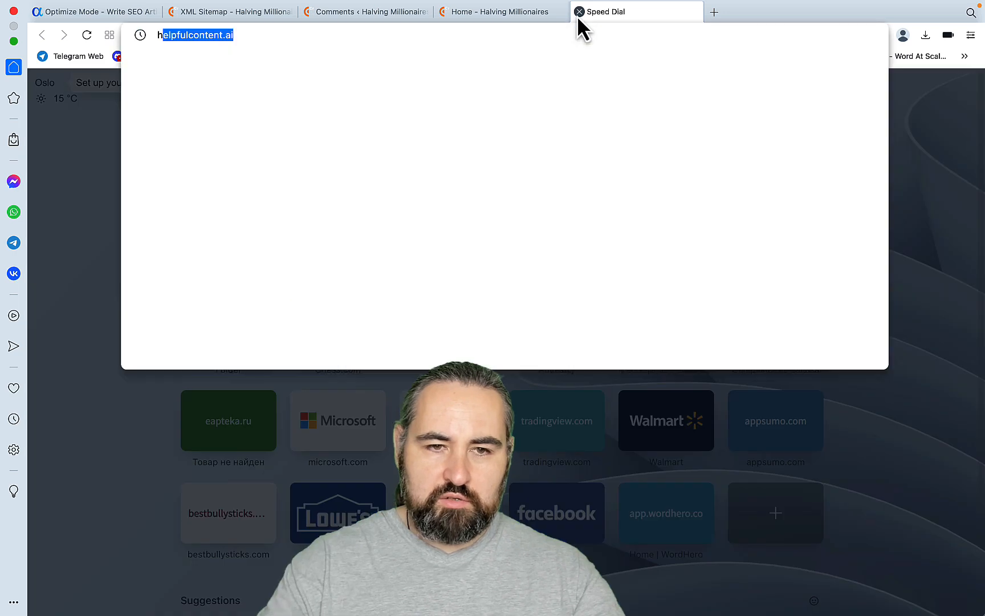
key("Right")
key("BackSpace")
key("BackSpace")
key("BackSpace")
key("BackSpace")
key("BackSpace")
key("BackSpace")
key("BackSpace")
key("BackSpace")
key("BackSpace")
key("BackSpace")
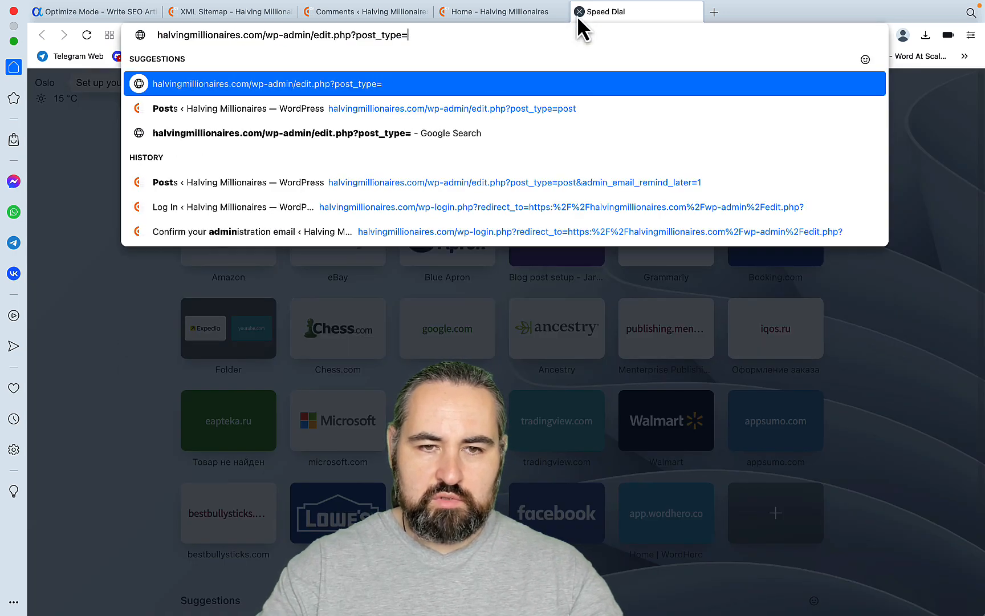
key("BackSpace")
key("BackSpace")
key("BackSpace")
key("BackSpace")
key("BackSpace")
key("BackSpace")
key("BackSpace")
key("BackSpace")
key("BackSpace")
key("BackSpace")
key("BackSpace")
key("BackSpace")
key("BackSpace")
key("BackSpace")
key("BackSpace")
key("BackSpace")
key("BackSpace")
key("BackSpace")
key("BackSpace")
key("BackSpace")
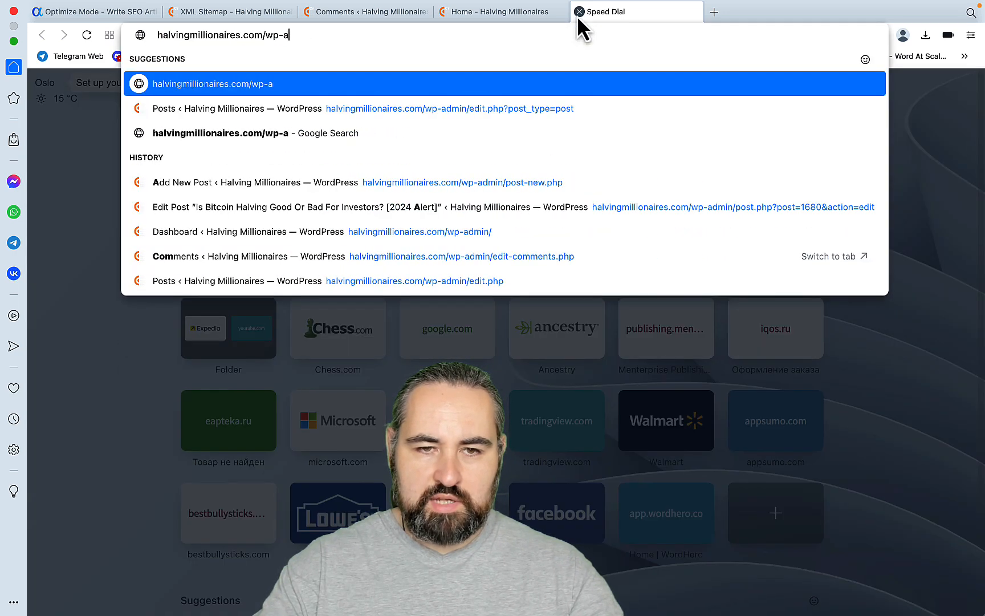
type("pos")
key("Return")
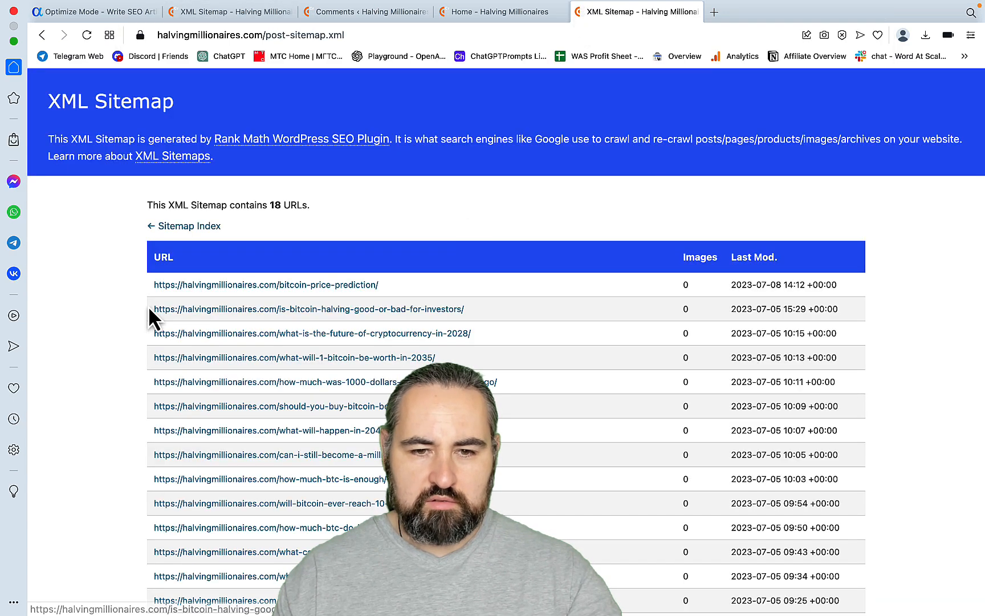
Step: Copy all the post URLs from the sitemap into Agility Writer's internal/custom links list for the article
left_click_drag(141, 289, 930, 607)
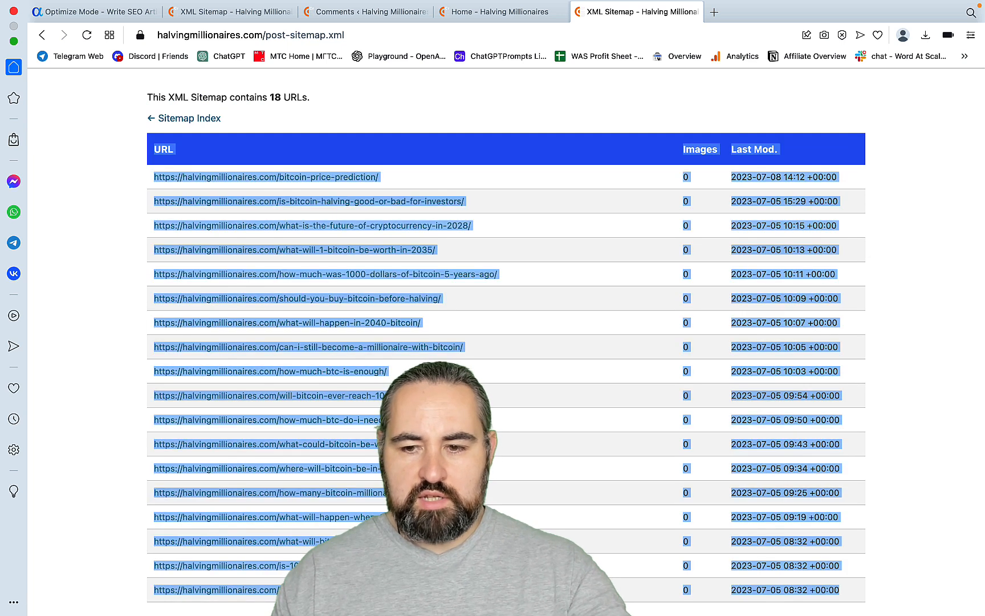
key("ctrl+Tab")
left_click(583, 473)
key("ctrl+v")
scroll(656, 496, "up", 3)
scroll(660, 501, "up", 8)
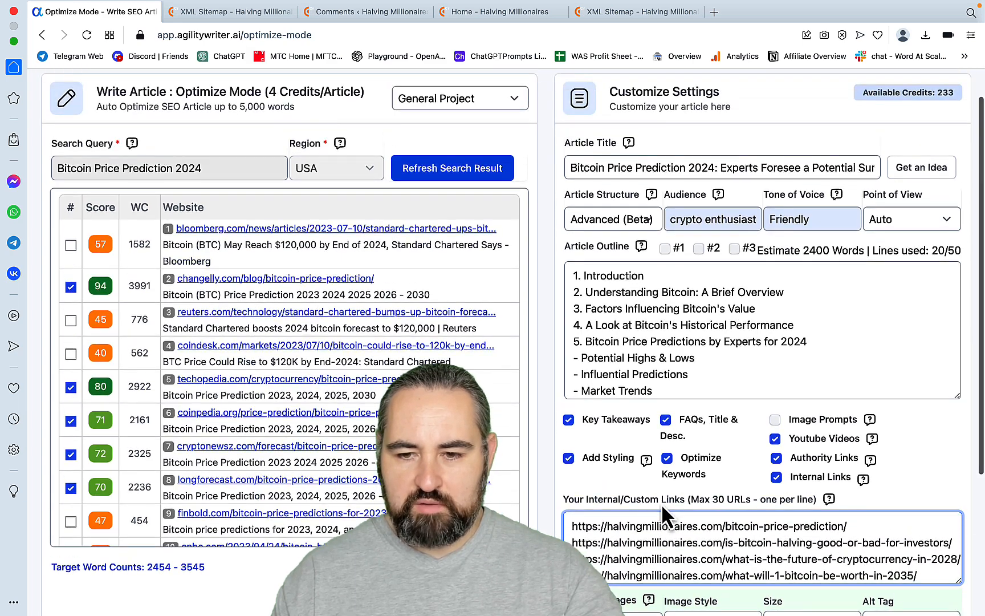
Step: Set the article's AI images to Up to 5 (Free) in Digital Art style, Landscape (16:9) size, with Short alt tags
scroll(961, 461, "down", 4)
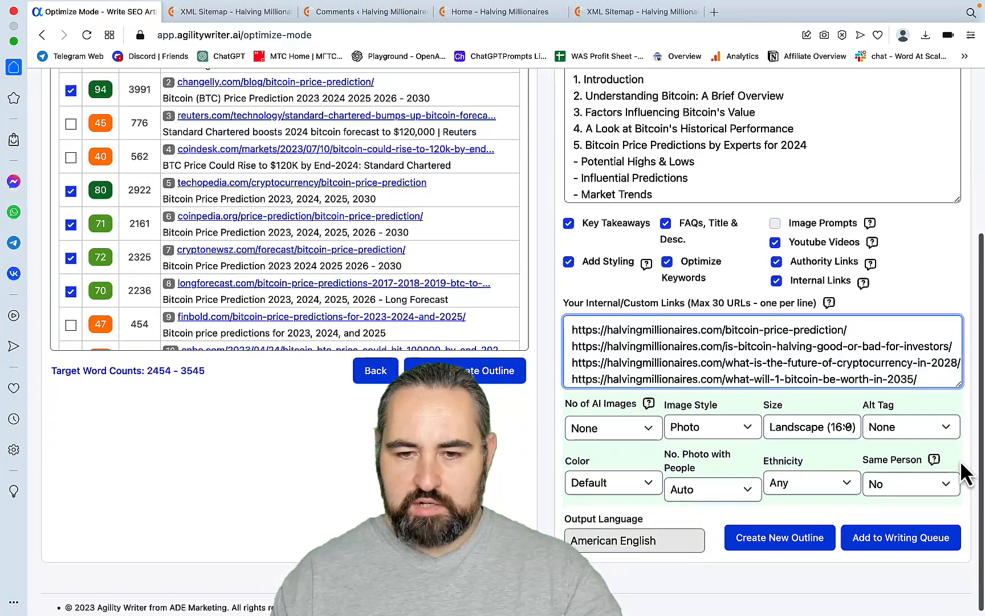
scroll(964, 473, "down", 1)
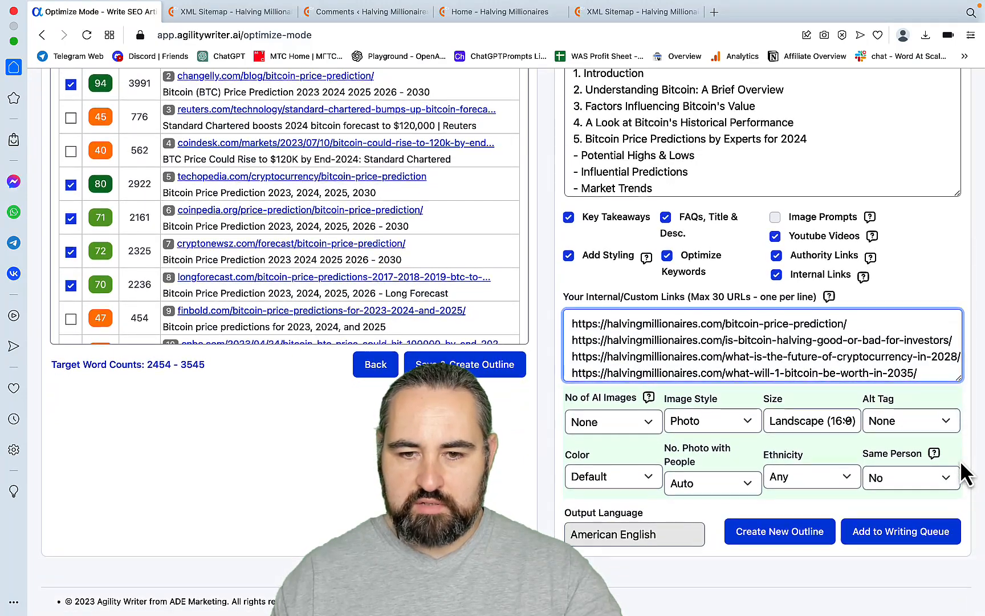
left_click(649, 423)
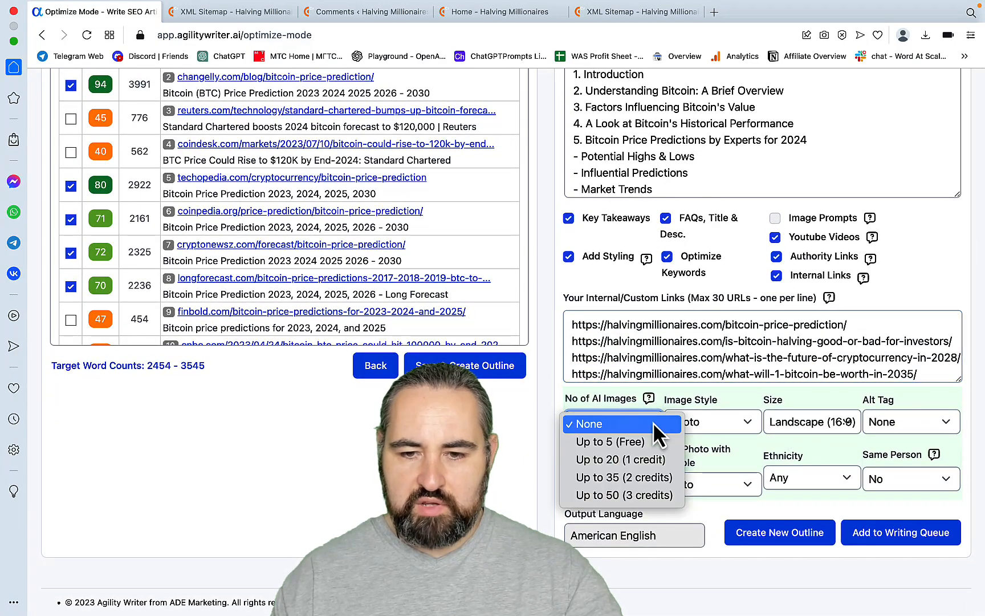
left_click(623, 443)
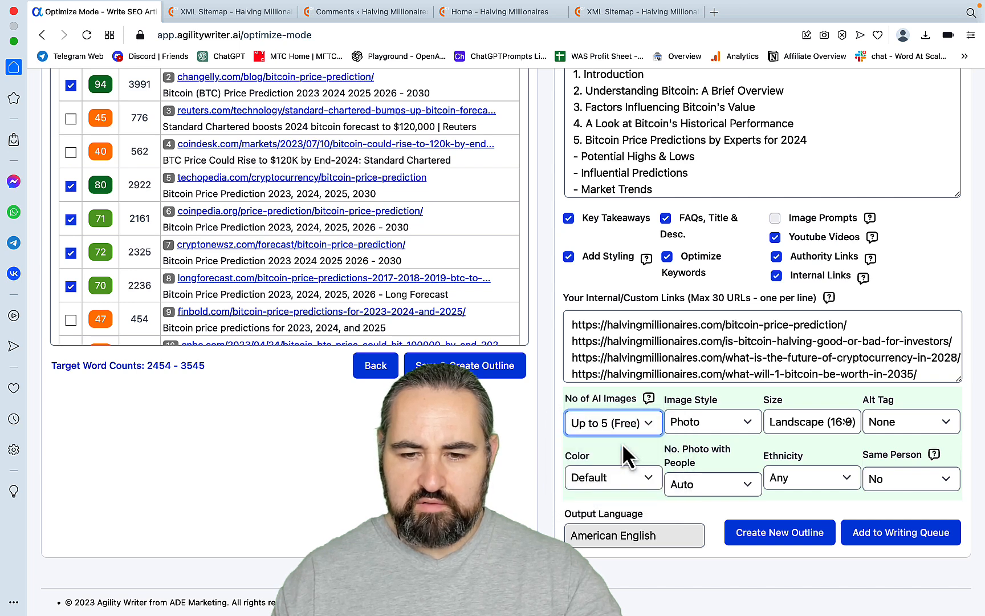
left_click(707, 432)
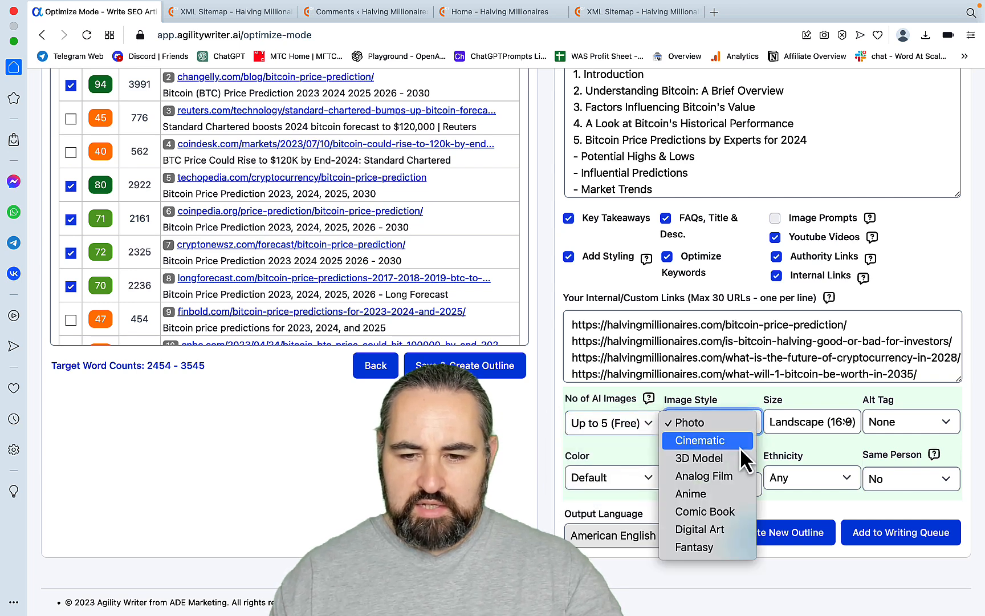
left_click(708, 534)
left_click(799, 424)
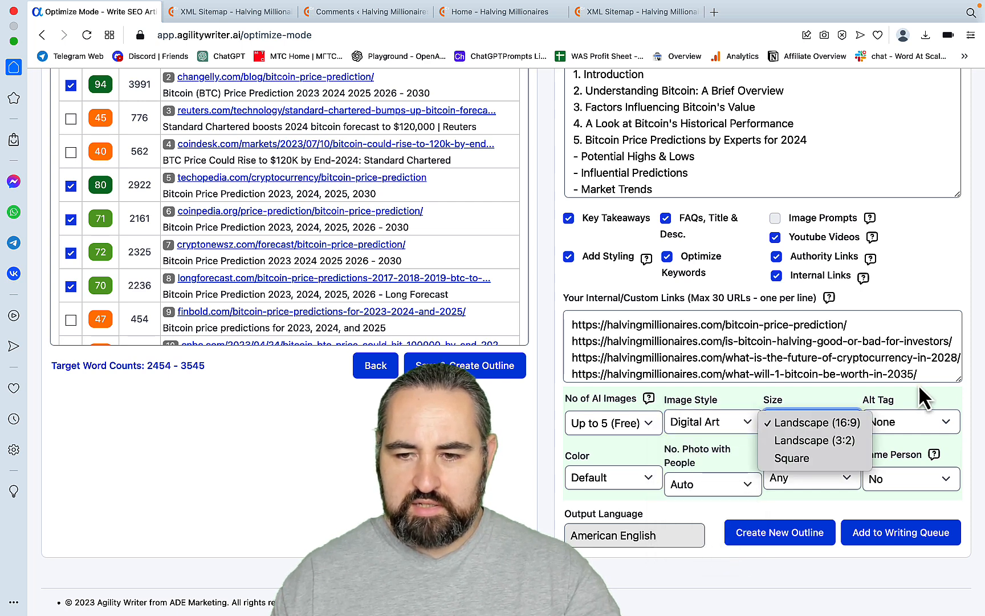
left_click(949, 390)
left_click(940, 422)
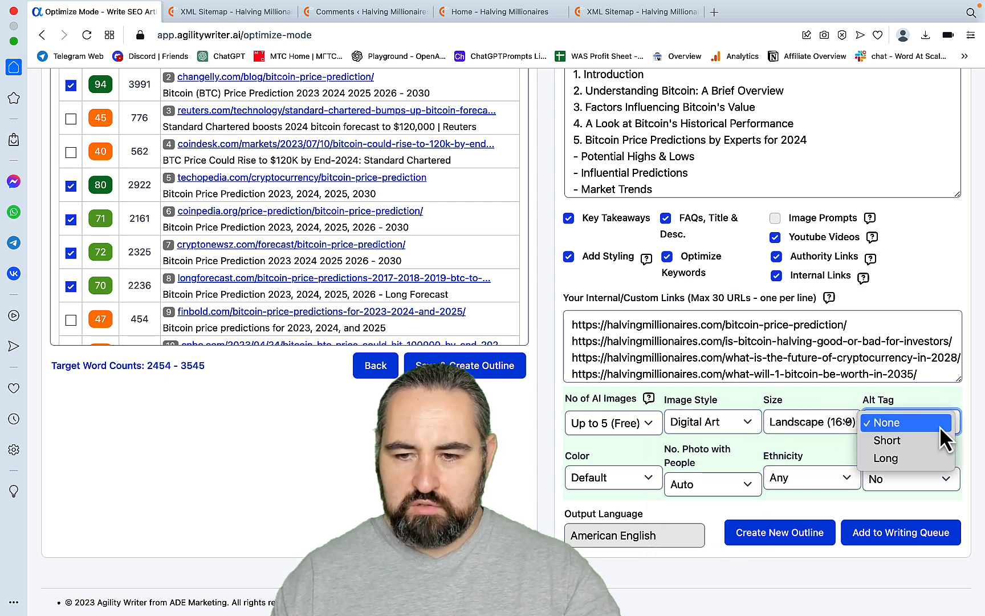
left_click(912, 441)
Step: Exclude people from the AI images, keeping the color on Default and Same Person on No
left_click(647, 485)
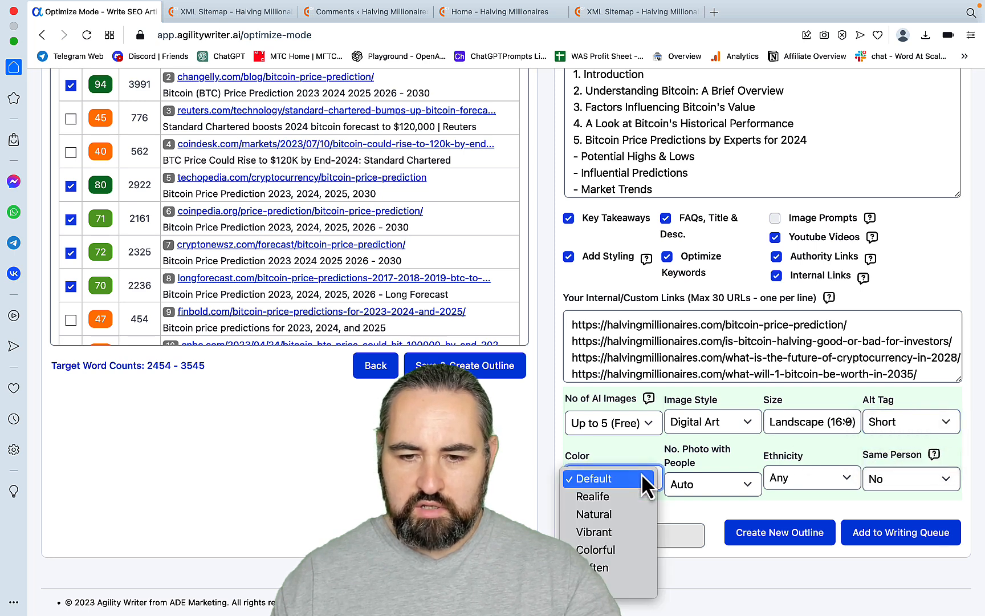
left_click(638, 478)
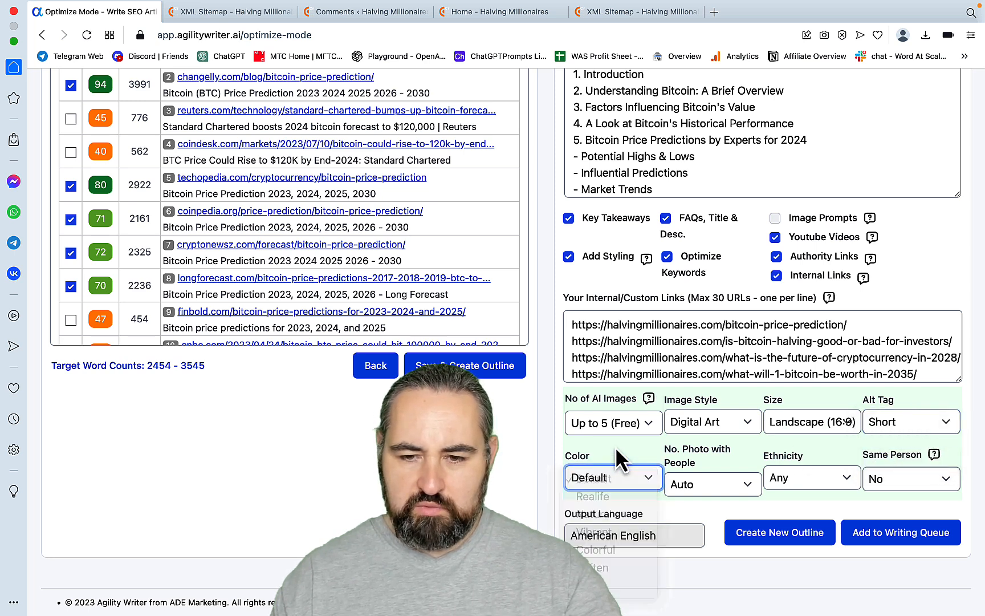
left_click(732, 486)
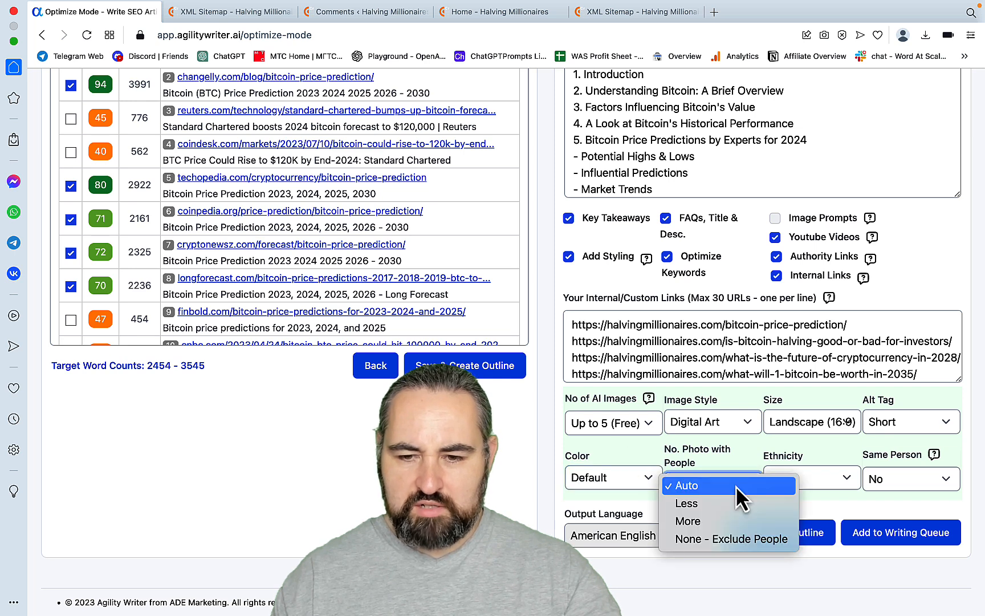
left_click(708, 542)
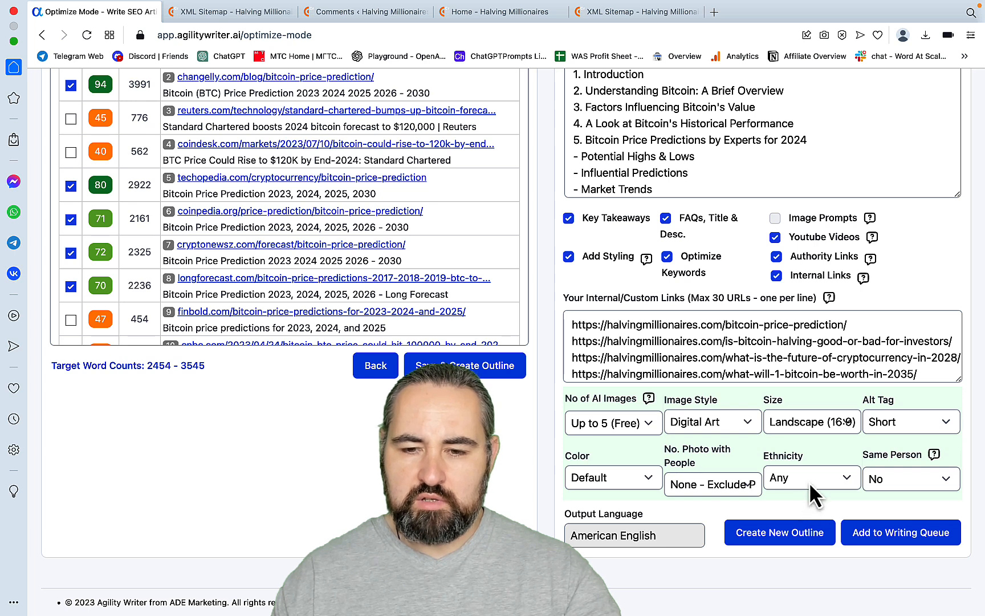
left_click(944, 479)
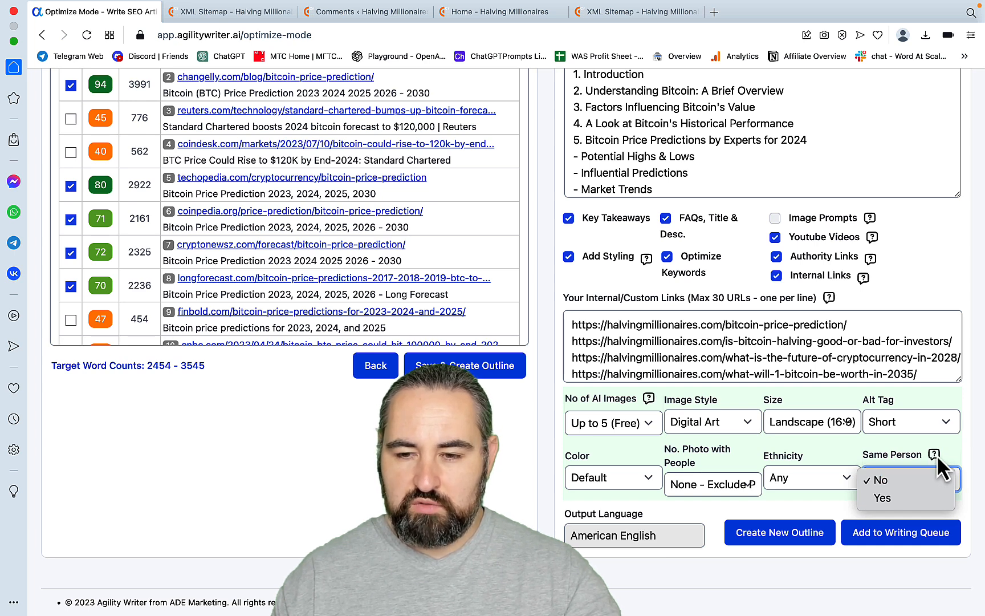
left_click(963, 466)
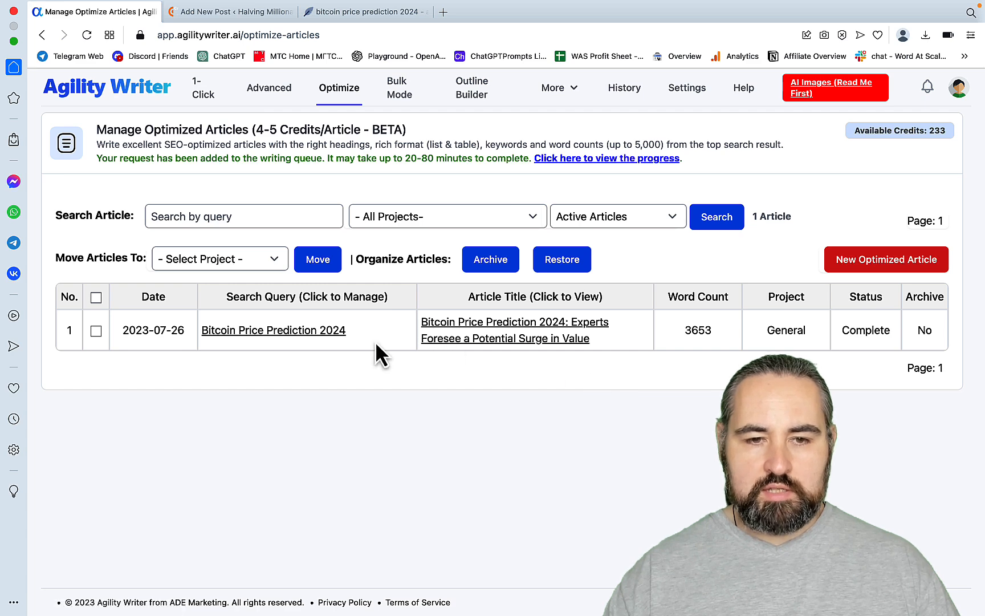
Step: Open the completed Bitcoin Price Prediction 2024 article and examine its introduction, key takeaways, images, Bitcoin overview and value factors
left_click(421, 337)
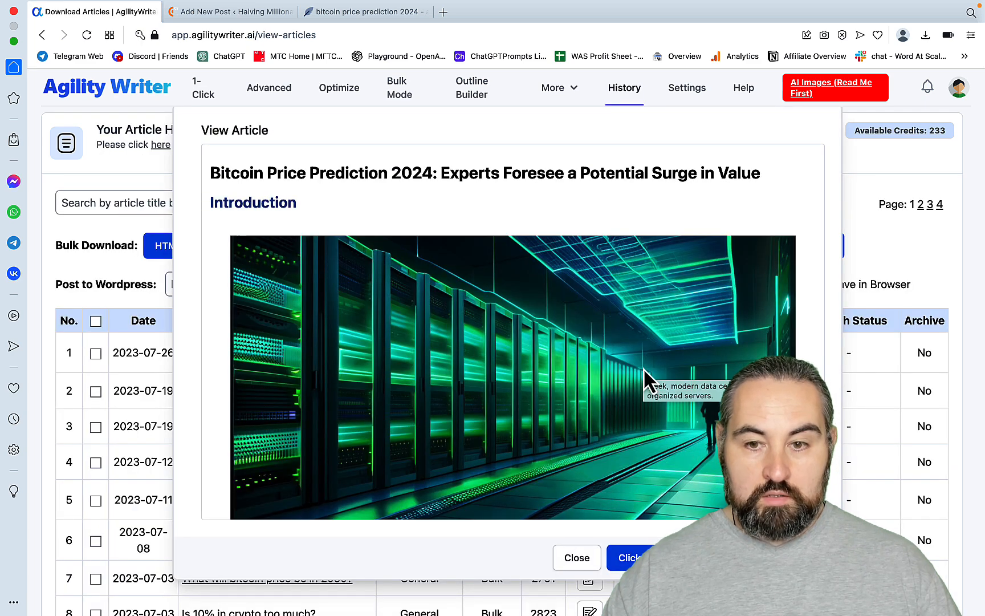
scroll(644, 368, "down", 2)
scroll(644, 368, "up", 2)
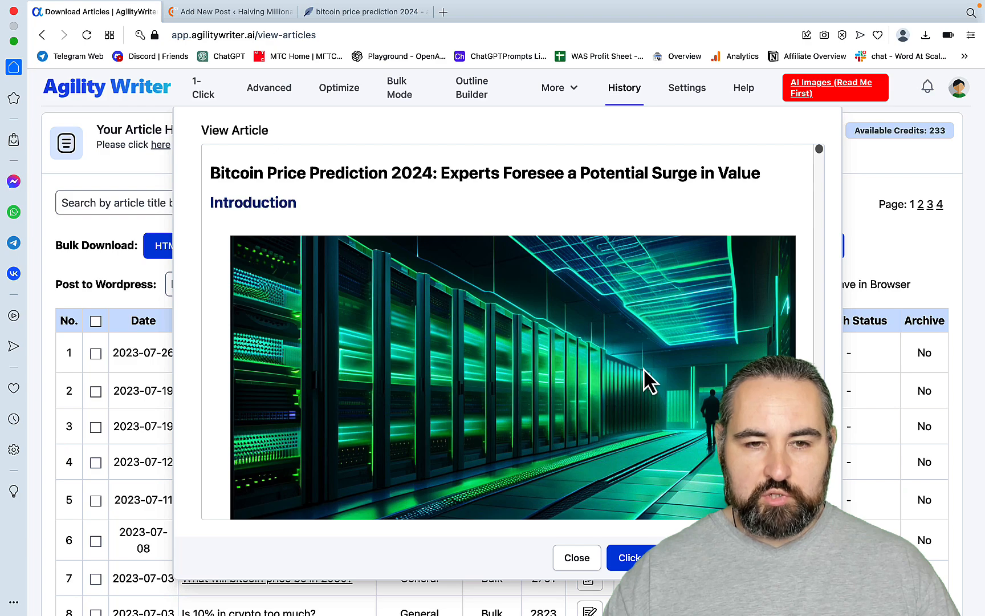
scroll(643, 368, "down", 6)
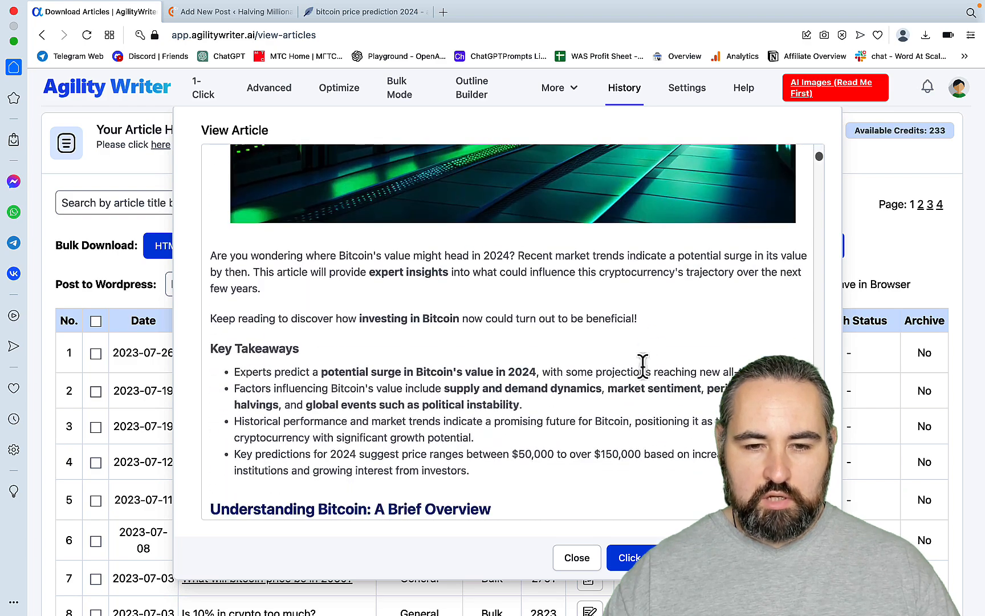
scroll(644, 367, "down", 3)
scroll(644, 366, "up", 1)
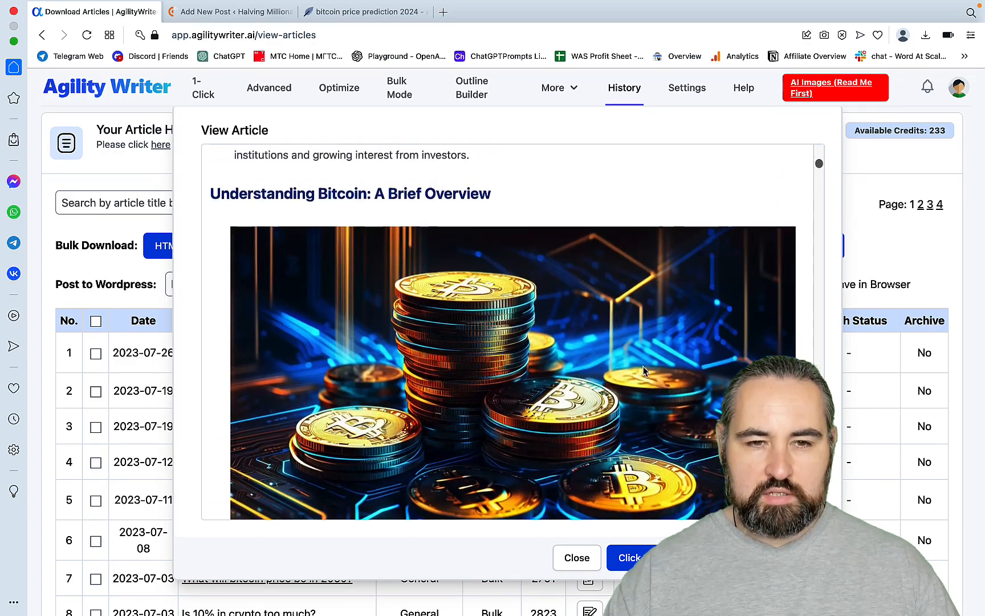
scroll(644, 366, "down", 5)
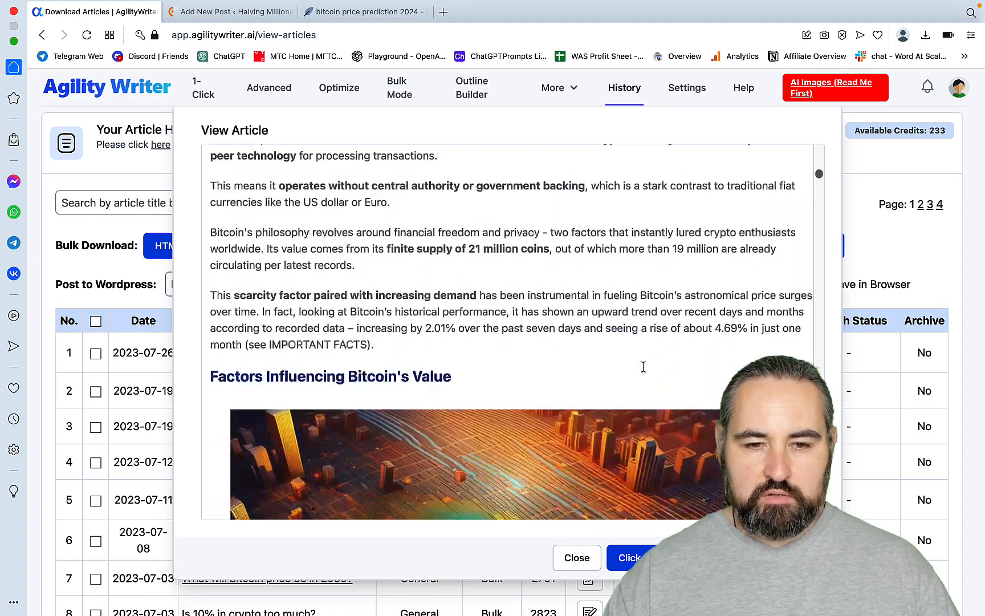
scroll(644, 369, "down", 8)
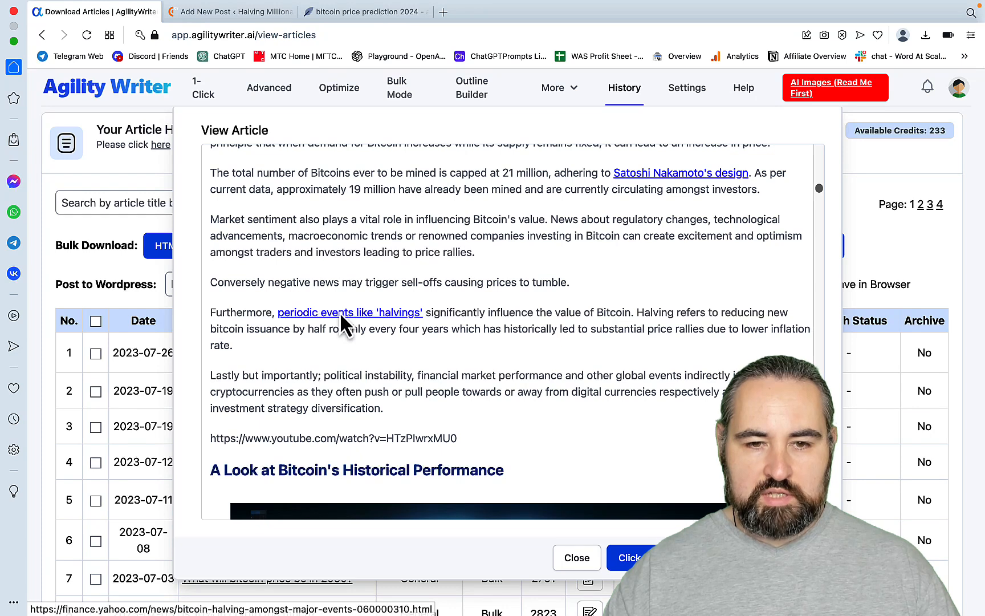
Step: Check the source behind the article's "periodic events like 'halvings'" link and return to the surrounding section on value factors
left_click(372, 313)
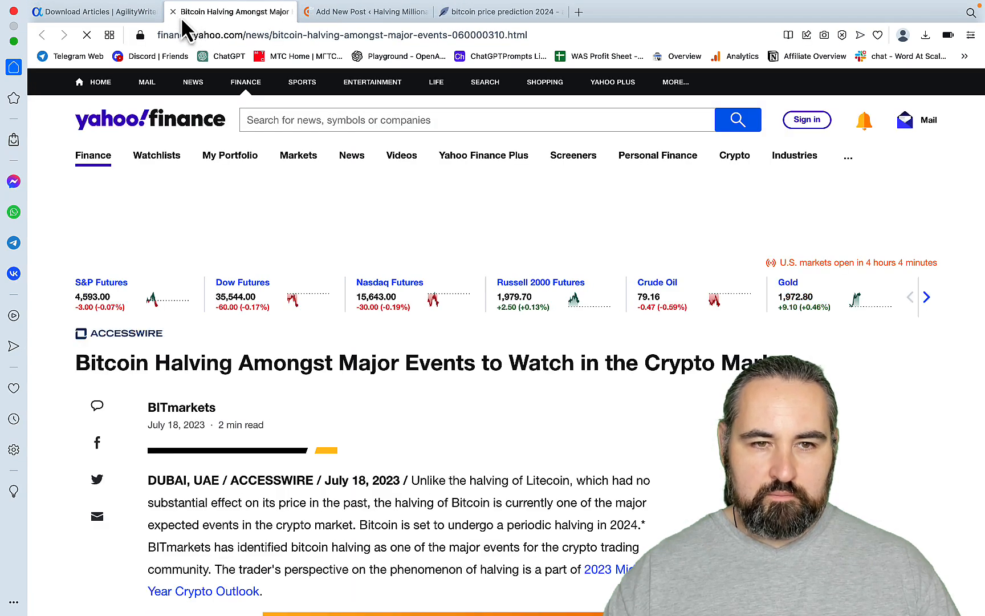
left_click(173, 12)
scroll(665, 234, "up", 3)
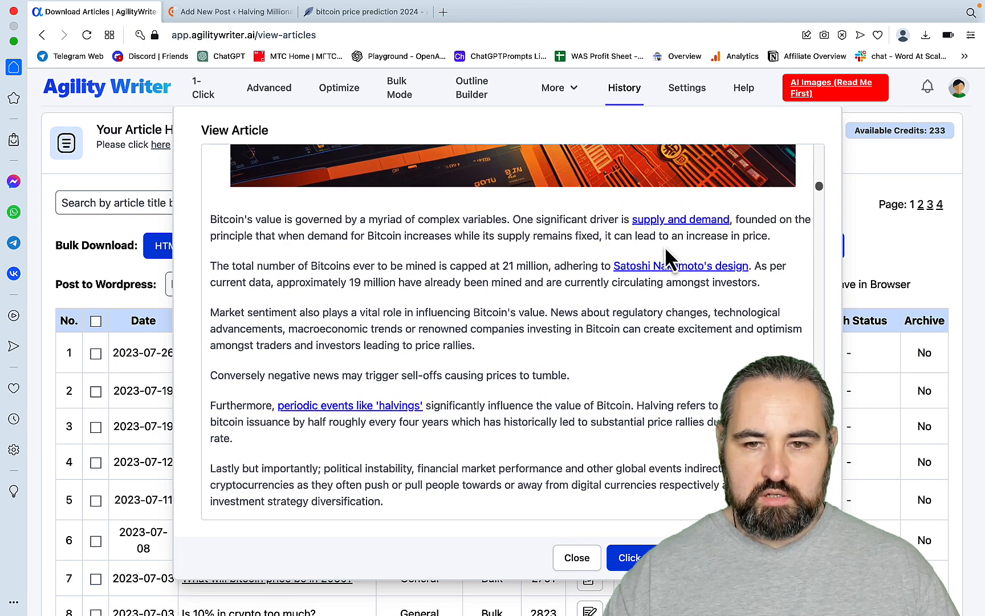
scroll(661, 331, "down", 5)
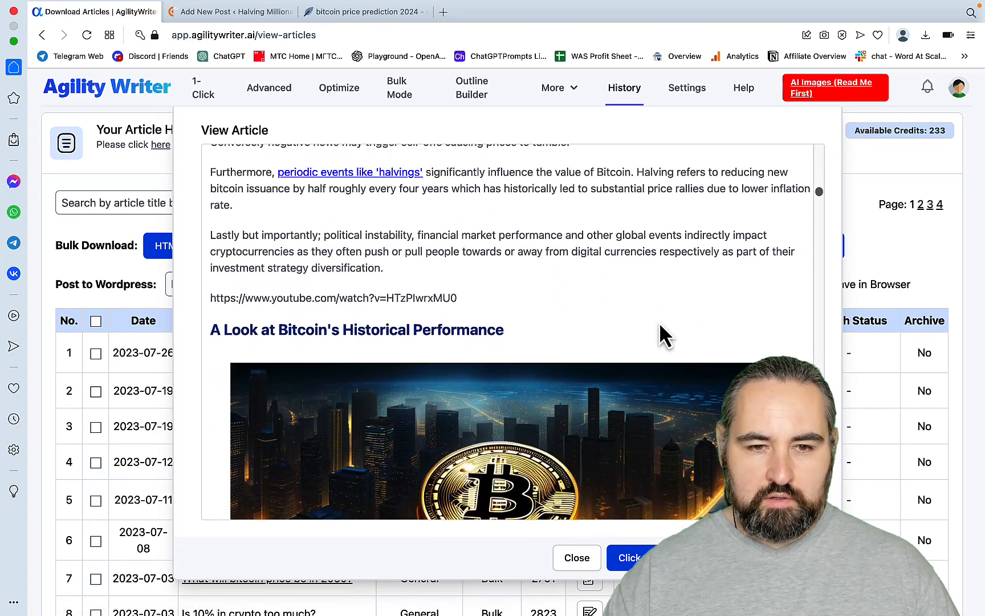
Step: Examine the rest of the article, including historical performance, expert predictions, market trends and the investment pros and cons table
scroll(545, 323, "down", 10)
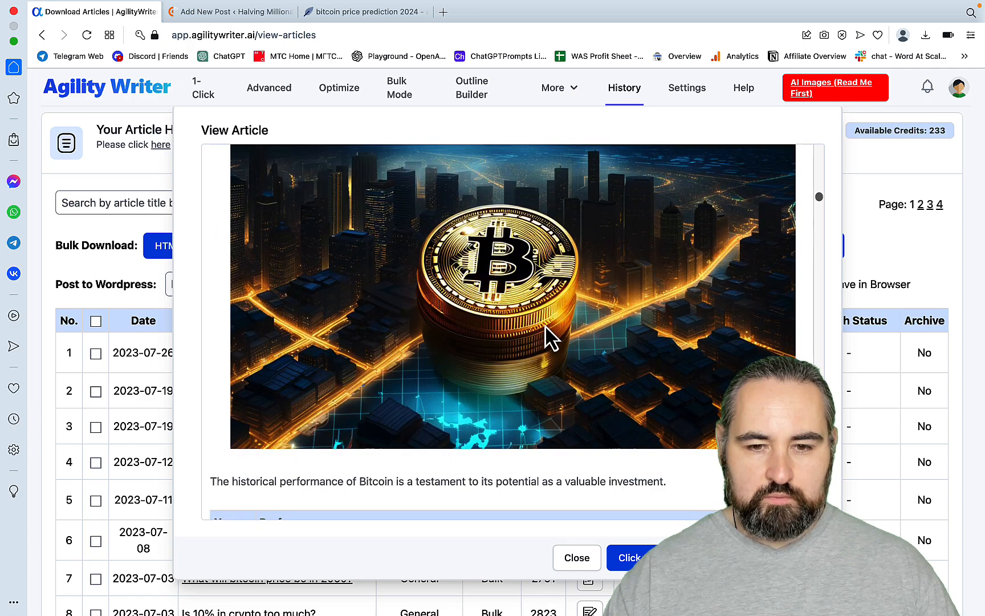
scroll(545, 324, "down", 15)
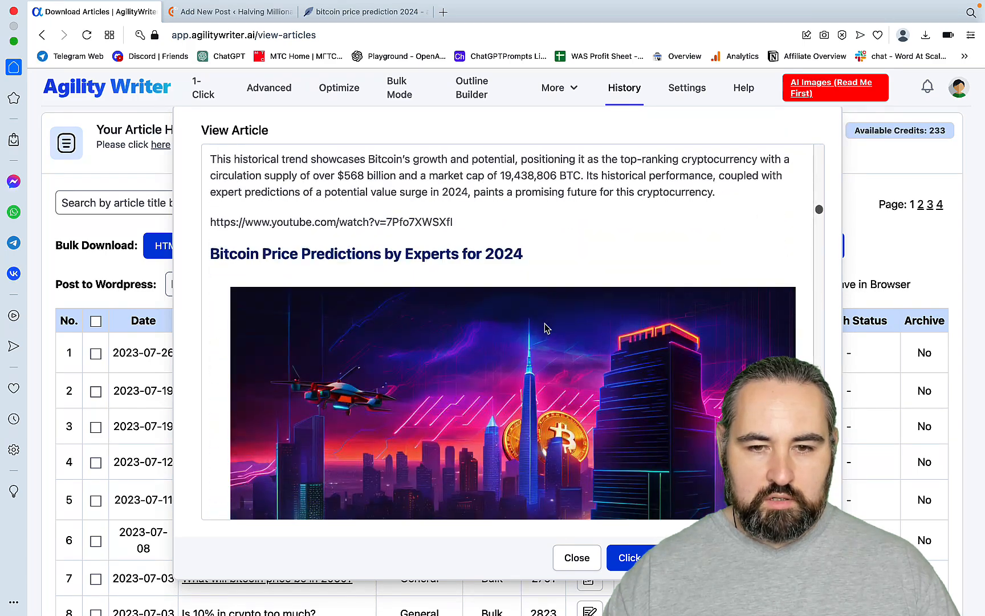
scroll(543, 323, "down", 15)
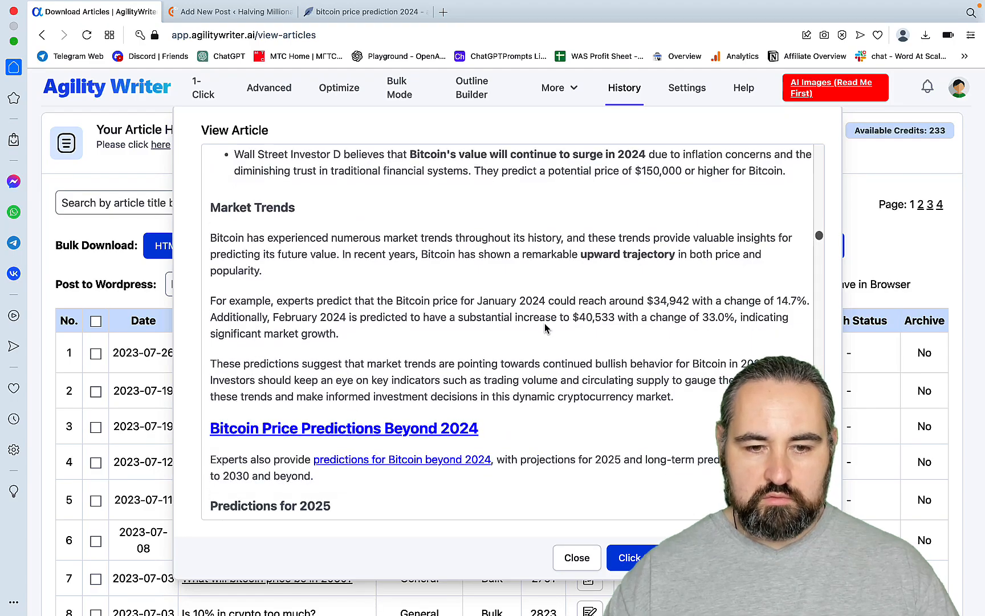
scroll(544, 324, "down", 15)
scroll(651, 359, "down", 15)
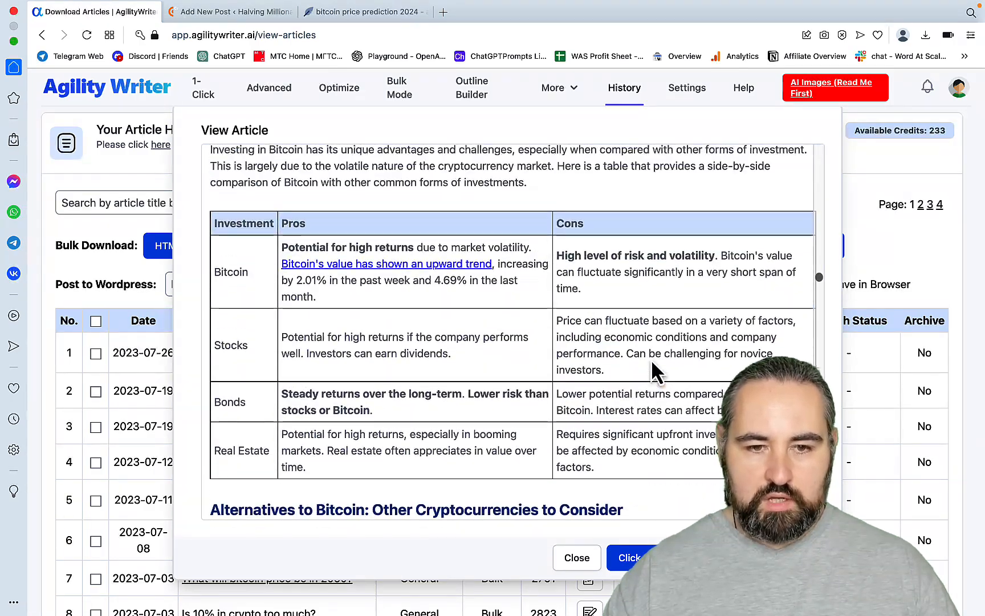
scroll(651, 357, "down", 15)
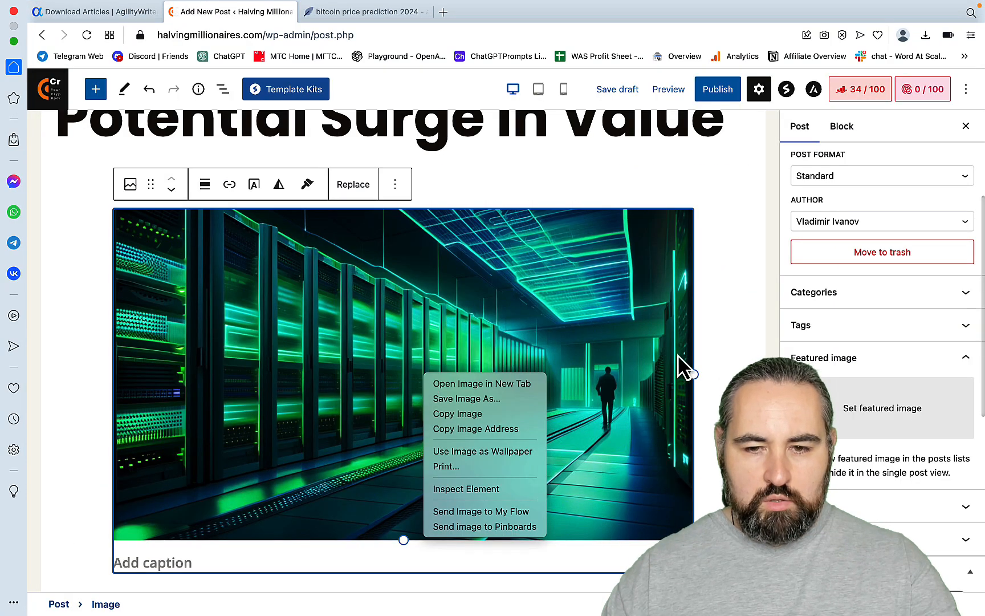
Step: Save the introduction's green server-room image from the post to the Downloads folder under its suggested file name
left_click(633, 344)
scroll(628, 345, "up", 1)
right_click(432, 351)
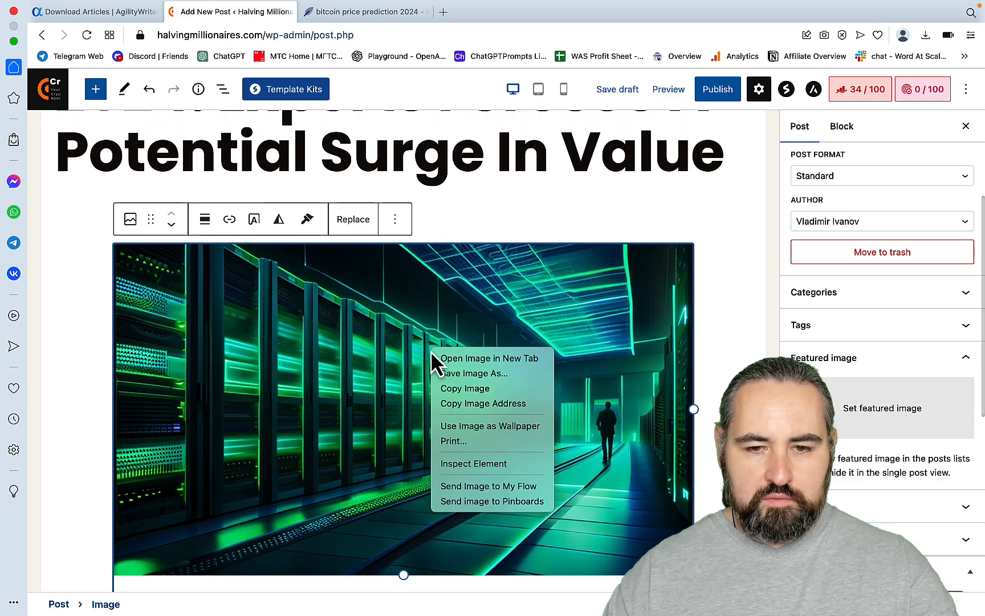
left_click(439, 373)
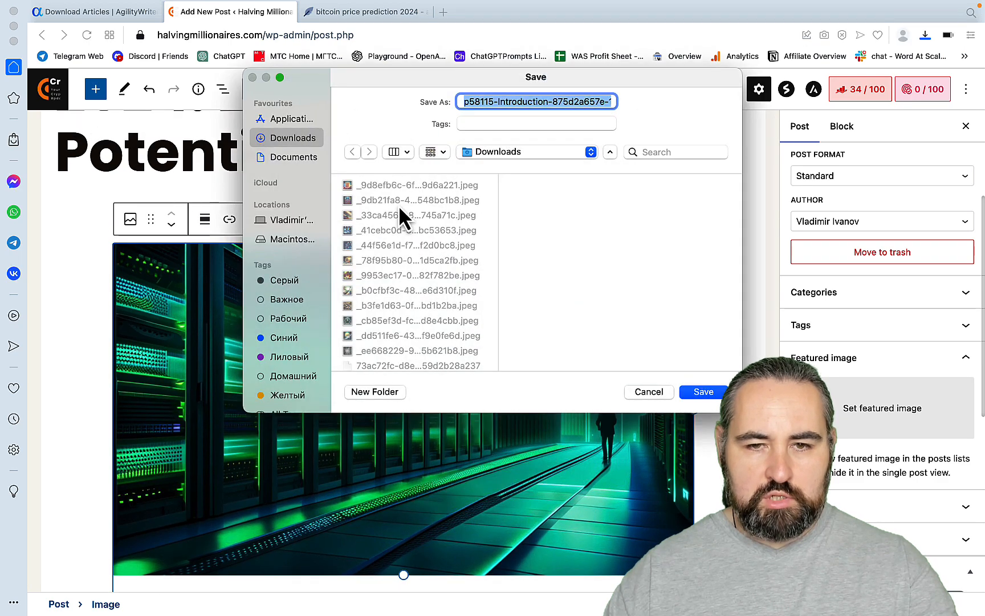
left_click(705, 392)
Step: Save the Bitcoin coin-stack image under "Understanding Bitcoin: A Brief Overview" to the Downloads folder
scroll(467, 365, "down", 15)
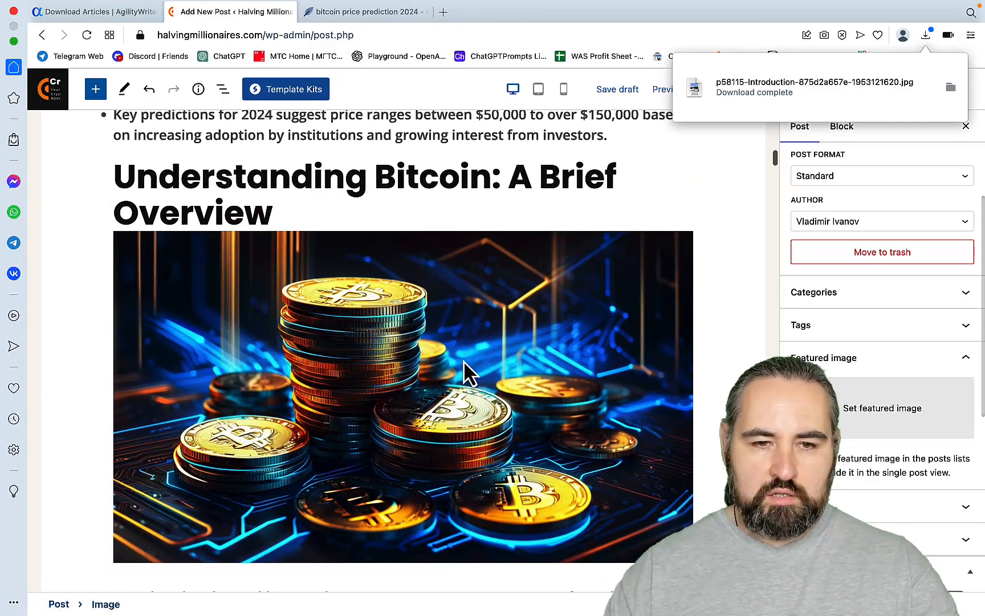
right_click(386, 412)
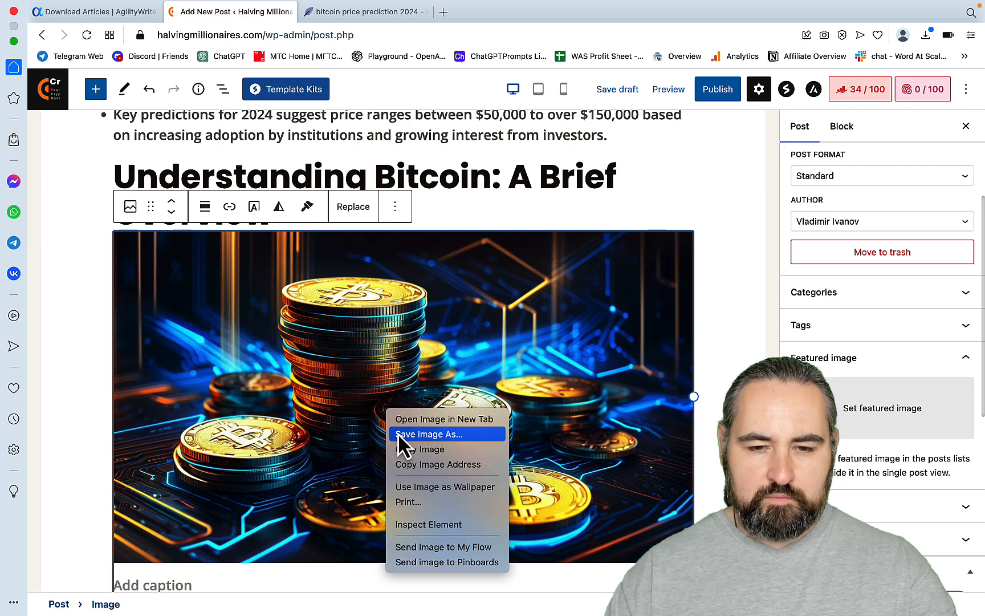
left_click(403, 435)
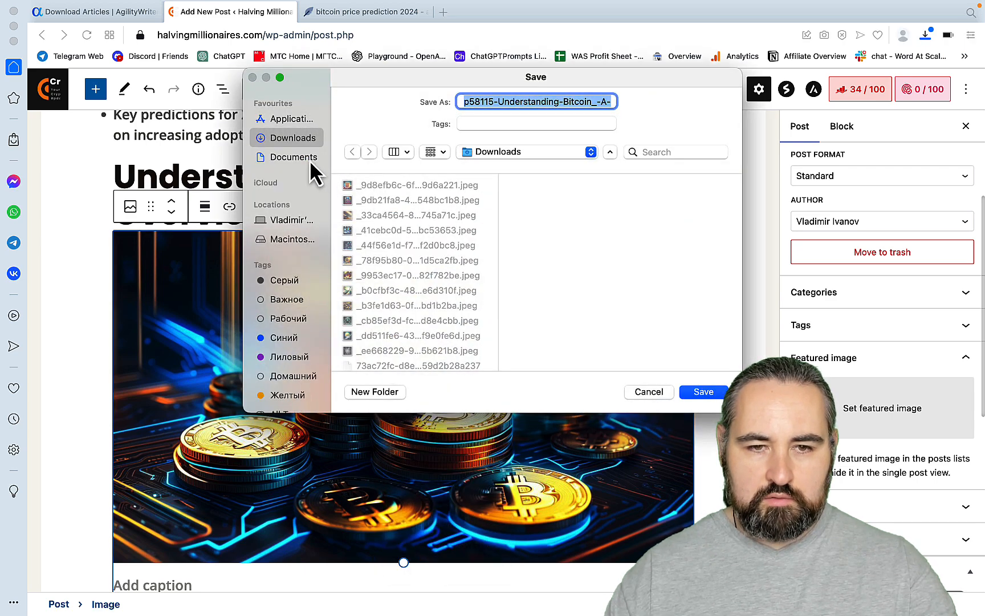
left_click(703, 391)
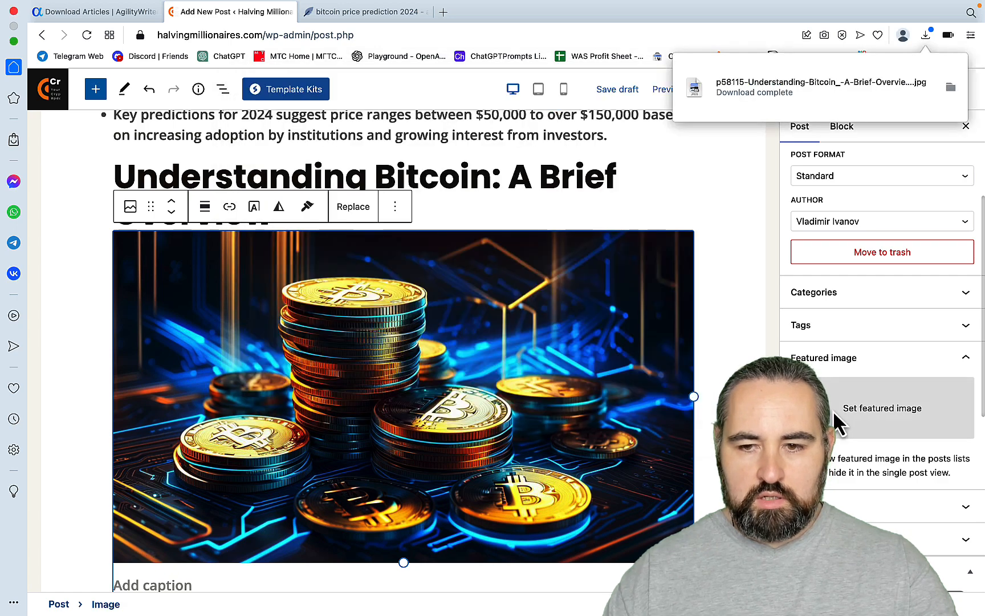
Step: Upload the p58115-Understanding-Bitcoin_-A-Brief-Overview image from Downloads and set it as the post's featured image
left_click(862, 409)
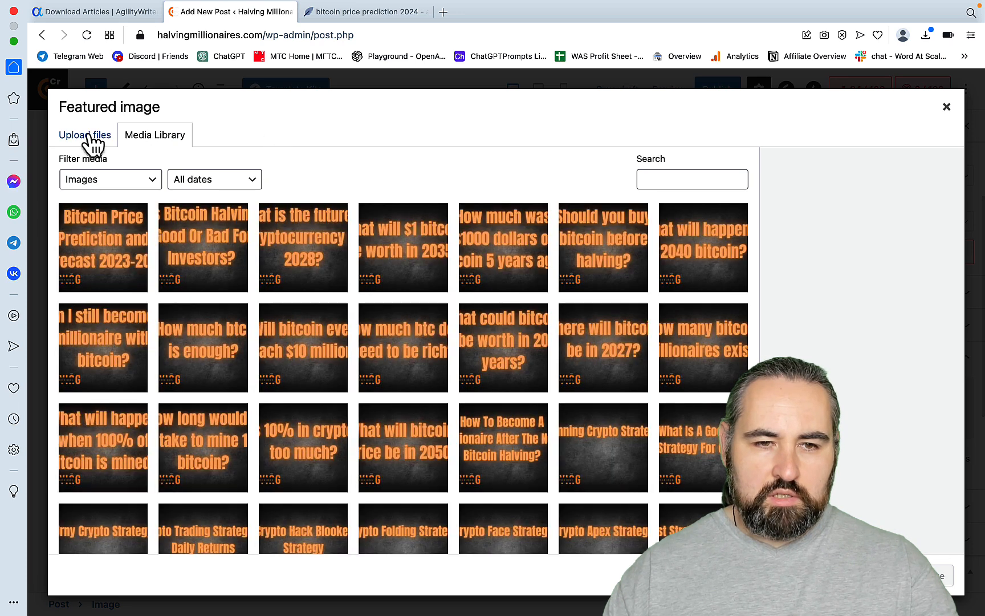
left_click(85, 138)
left_click(473, 348)
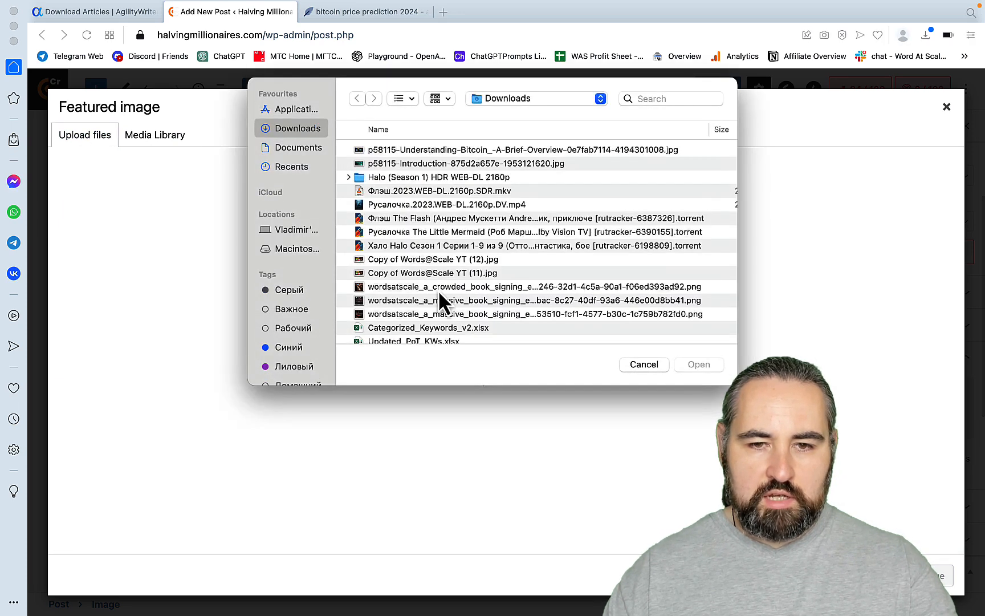
left_click(369, 150)
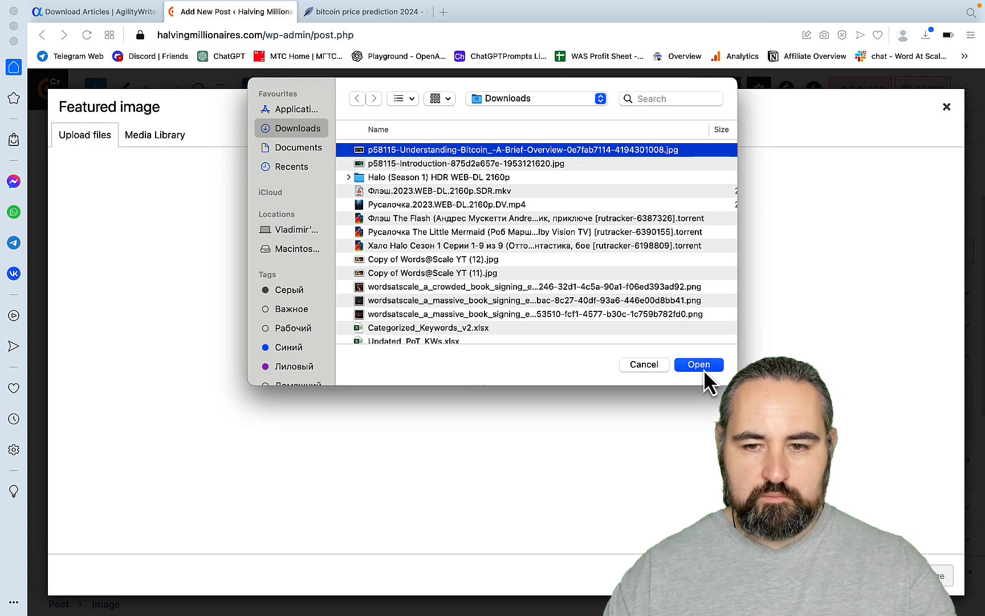
left_click(703, 368)
left_click(918, 576)
Step: Look over the post's text, images, videos and history table in the editor, and open its preview in a new tab
scroll(433, 331, "up", 10)
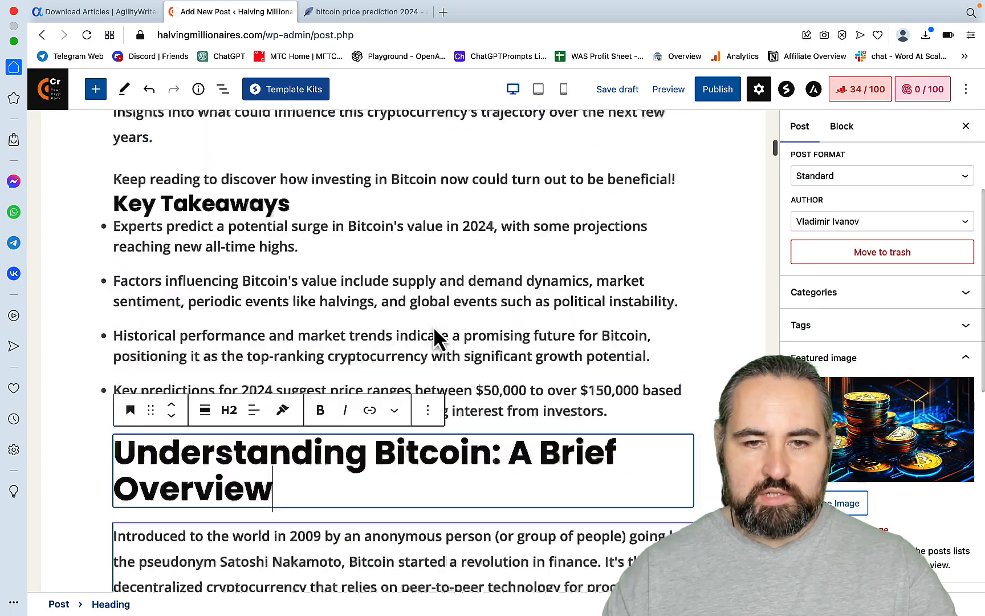
scroll(433, 326, "up", 5)
scroll(433, 327, "down", 5)
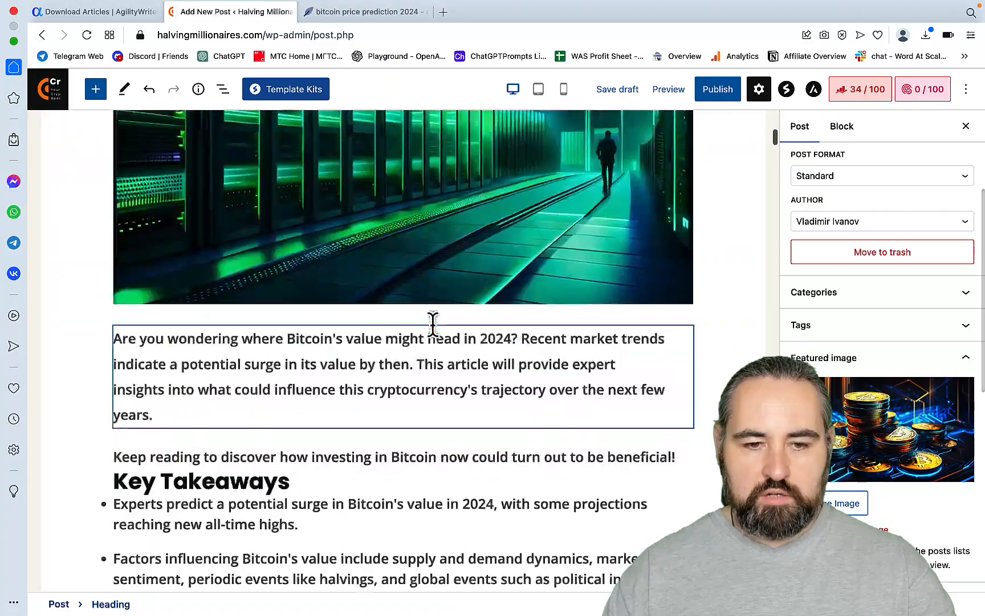
scroll(433, 326, "down", 15)
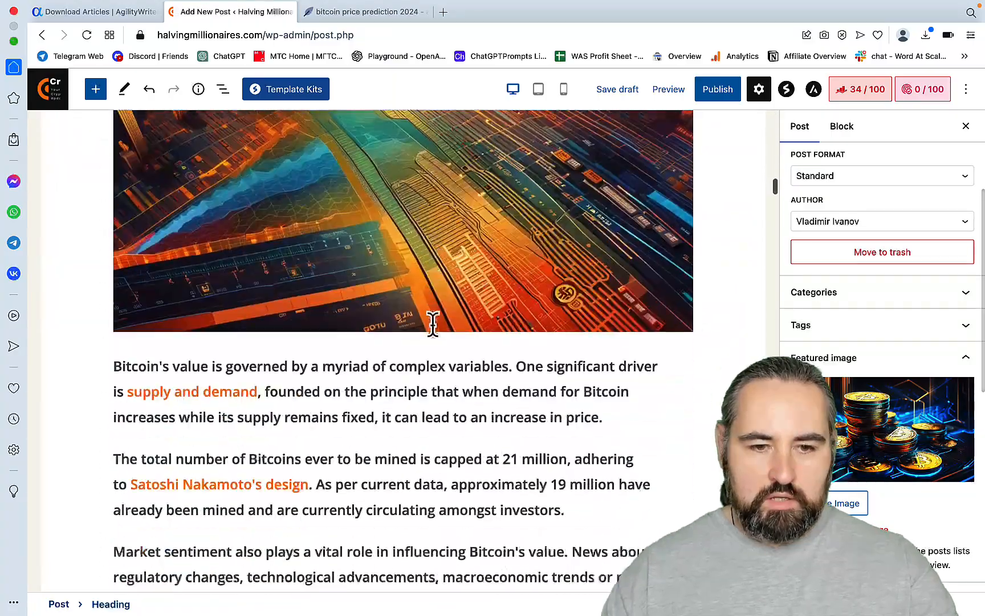
scroll(433, 325, "down", 9)
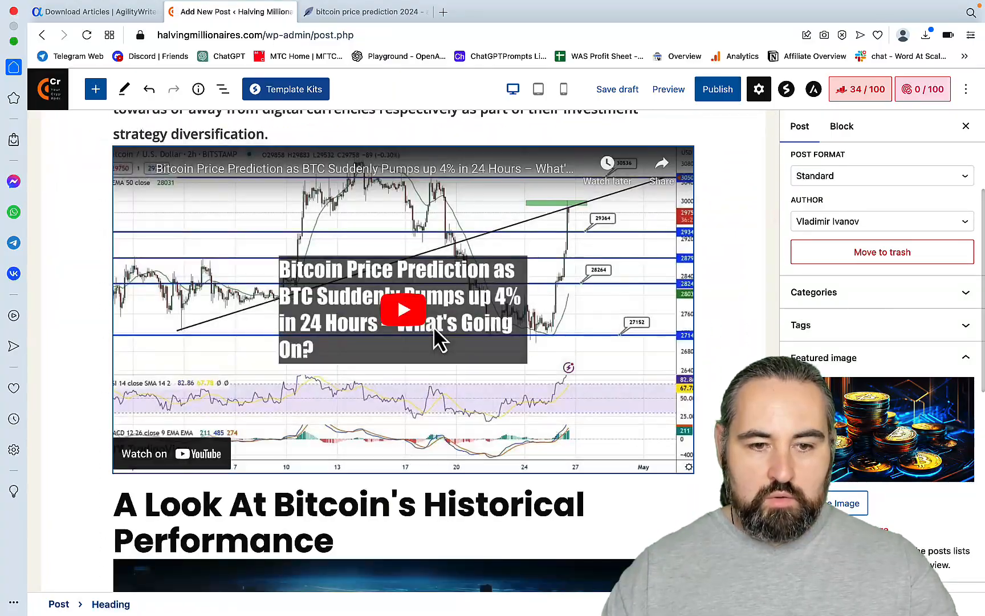
scroll(573, 299, "down", 12)
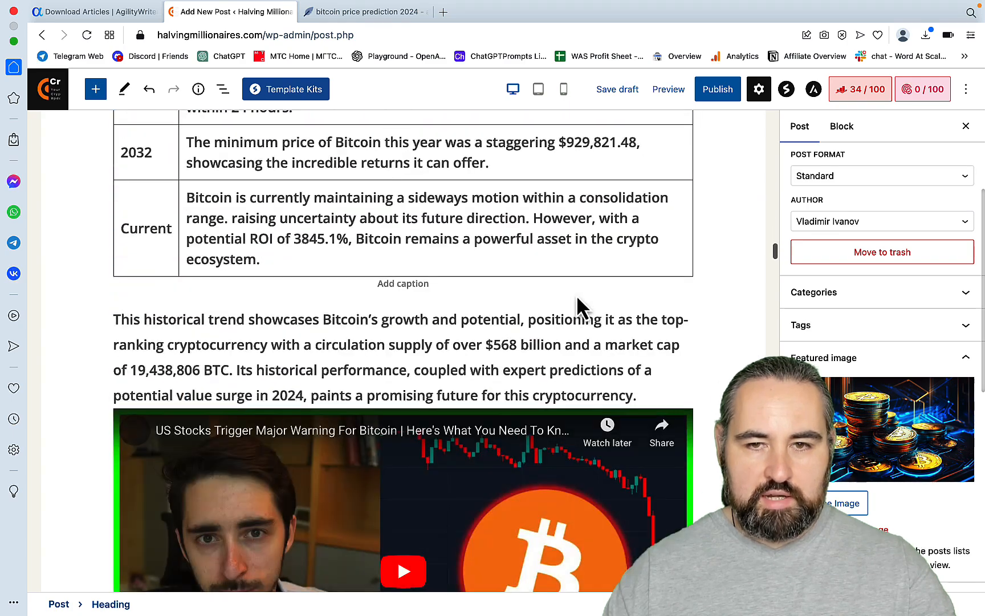
left_click(669, 89)
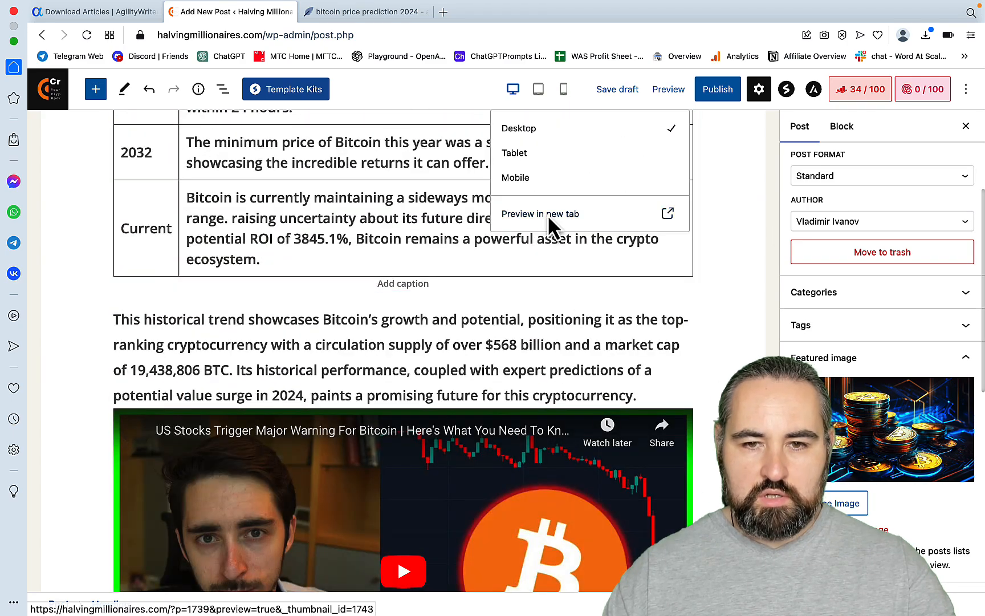
left_click(548, 217)
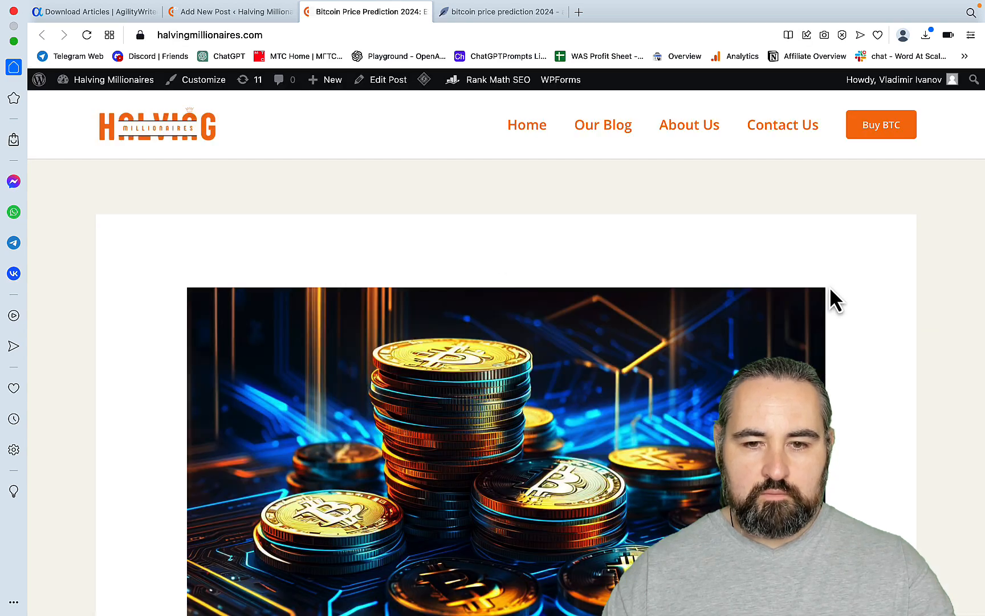
Step: Examine the previewed post from the featured image and table of contents through the value factors, expert predictions and predictions beyond 2024
scroll(830, 289, "down", 15)
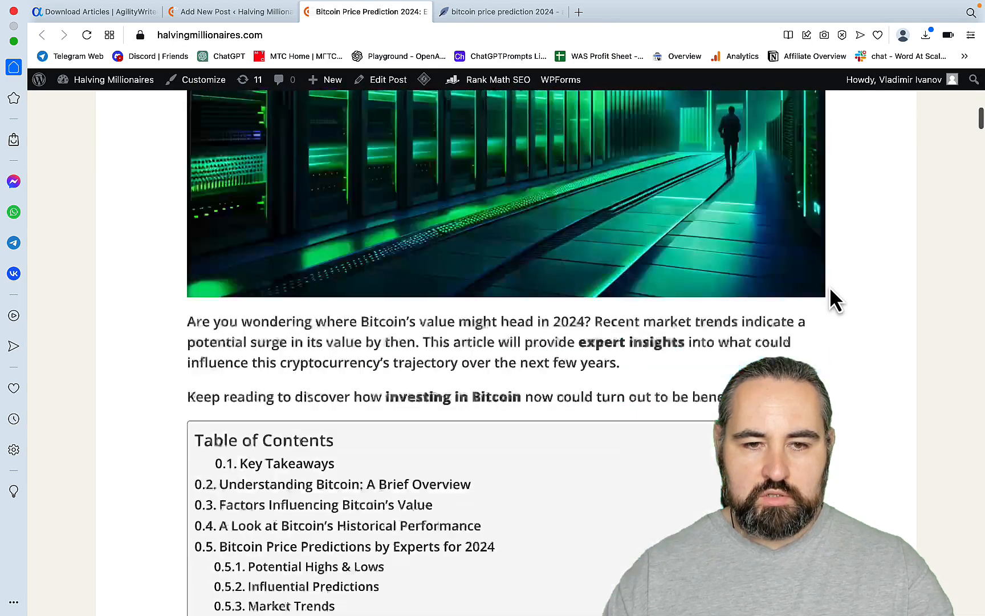
scroll(830, 288, "down", 12)
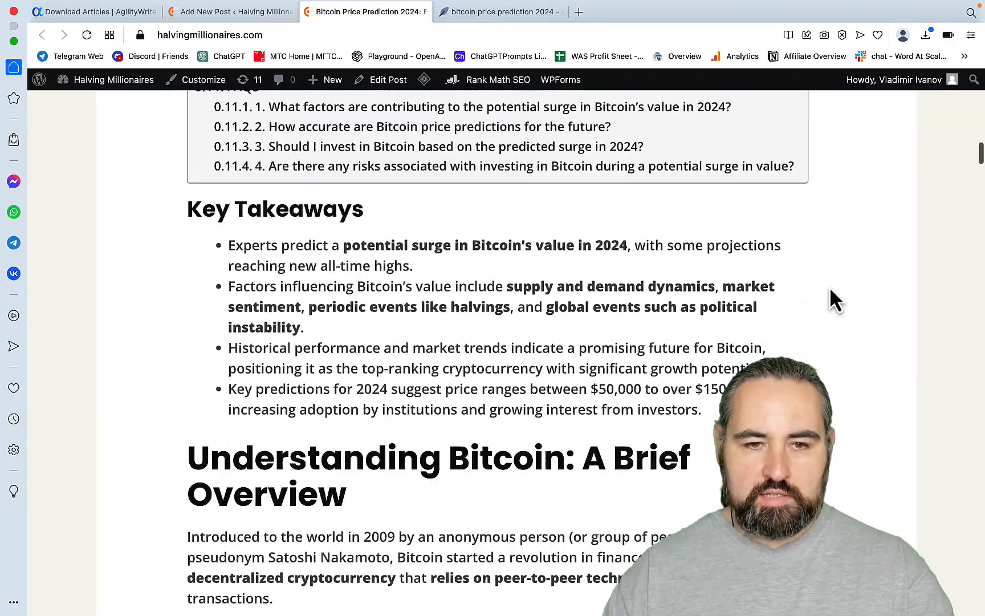
scroll(829, 287, "down", 15)
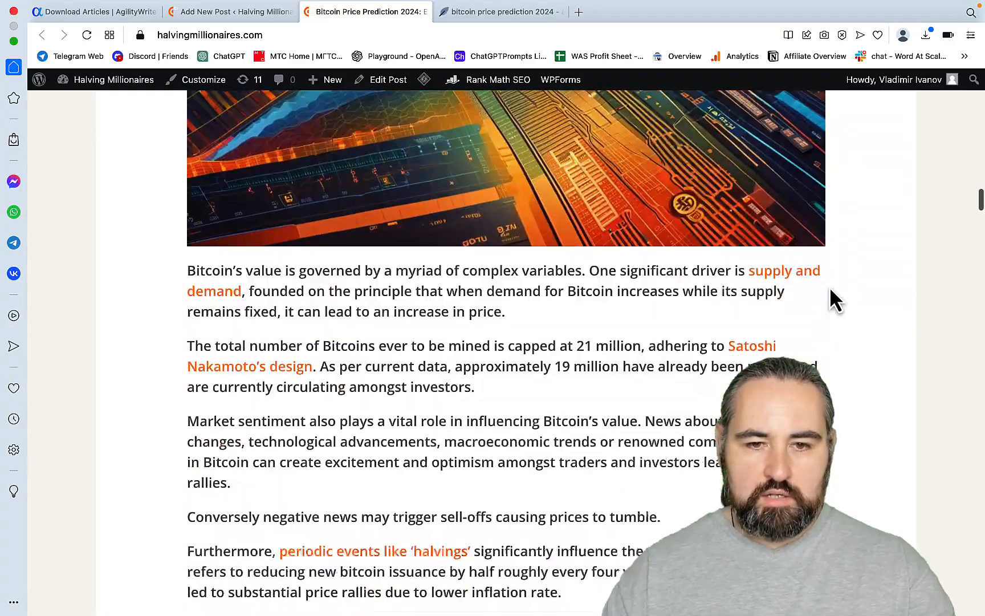
scroll(830, 288, "down", 6)
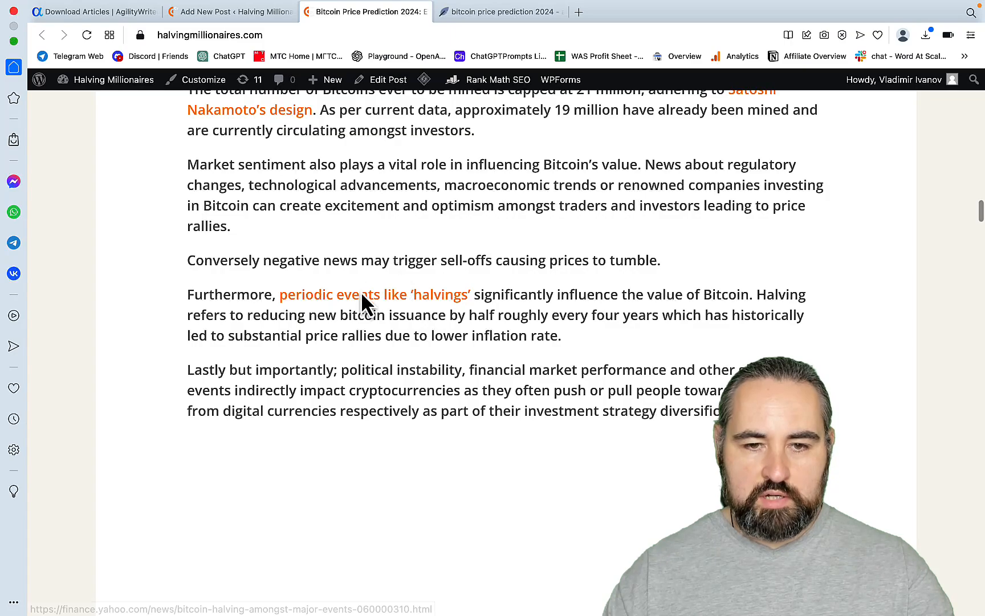
scroll(365, 301, "down", 8)
scroll(631, 277, "down", 15)
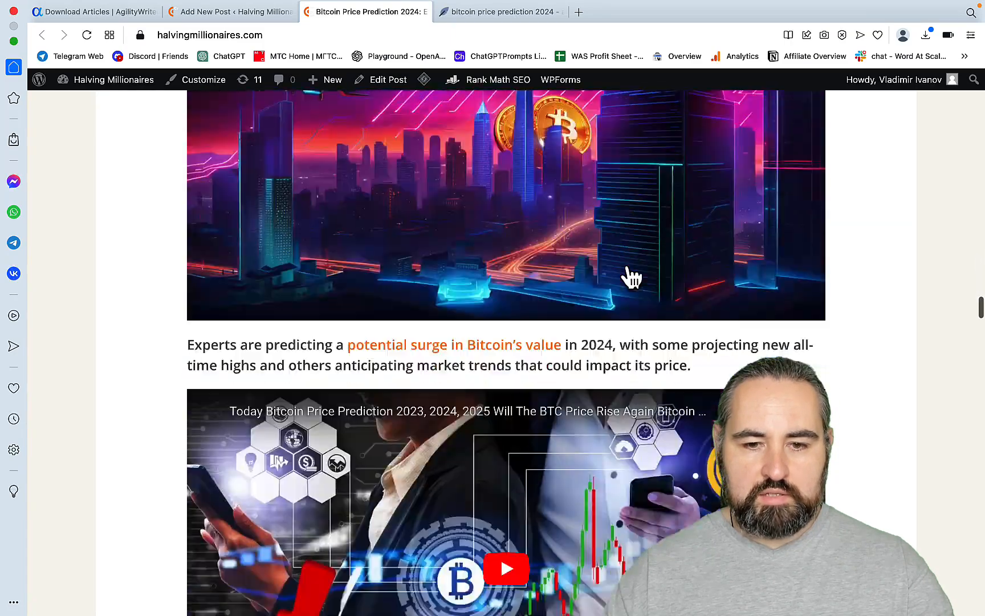
scroll(631, 278, "down", 20)
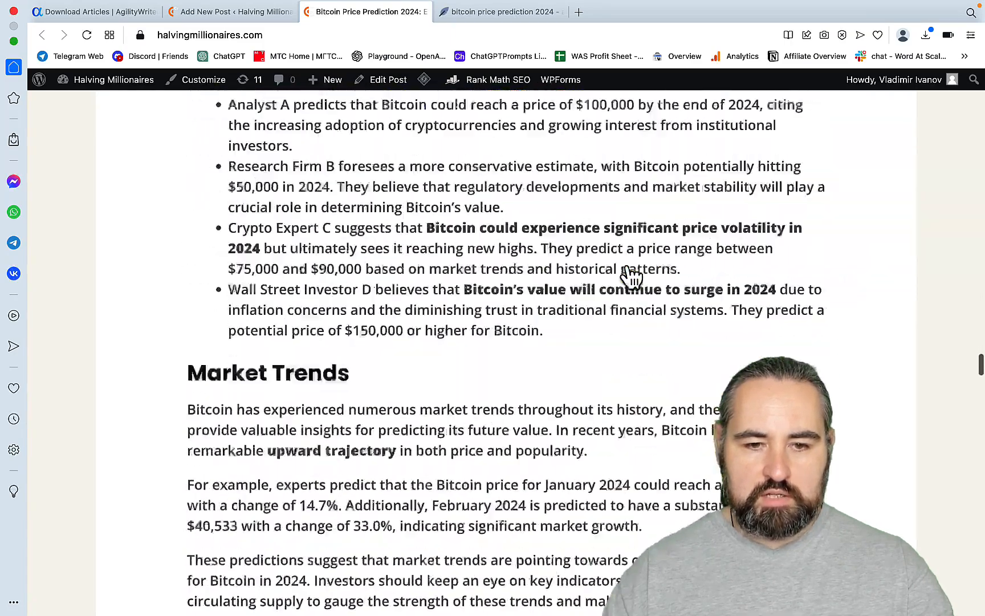
scroll(625, 263, "down", 10)
scroll(626, 268, "up", 12)
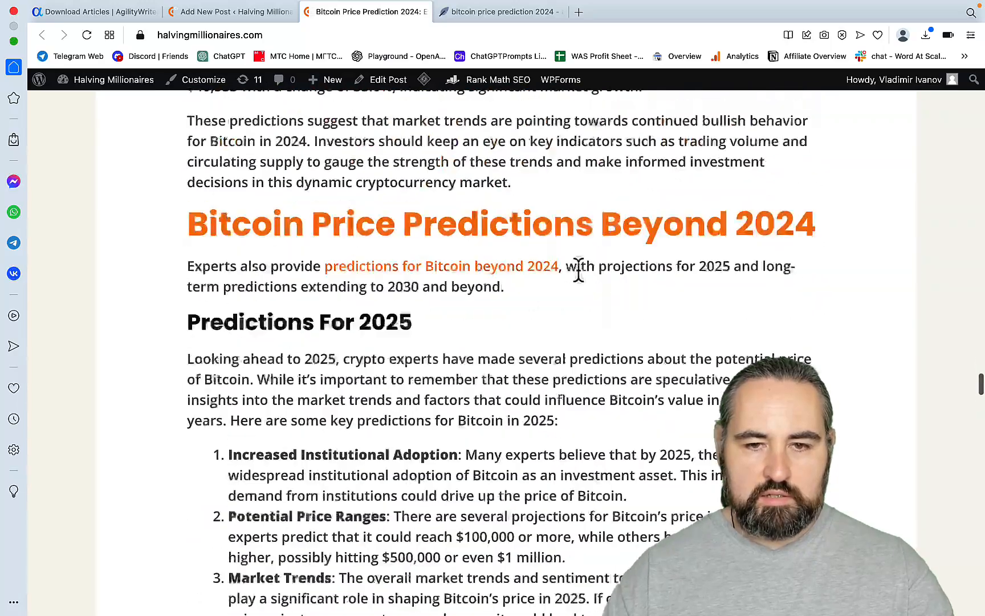
Step: Check the page behind the "predictions for Bitcoin beyond 2024" link and return to the post preview
left_click(482, 266)
mouse_move(412, 1)
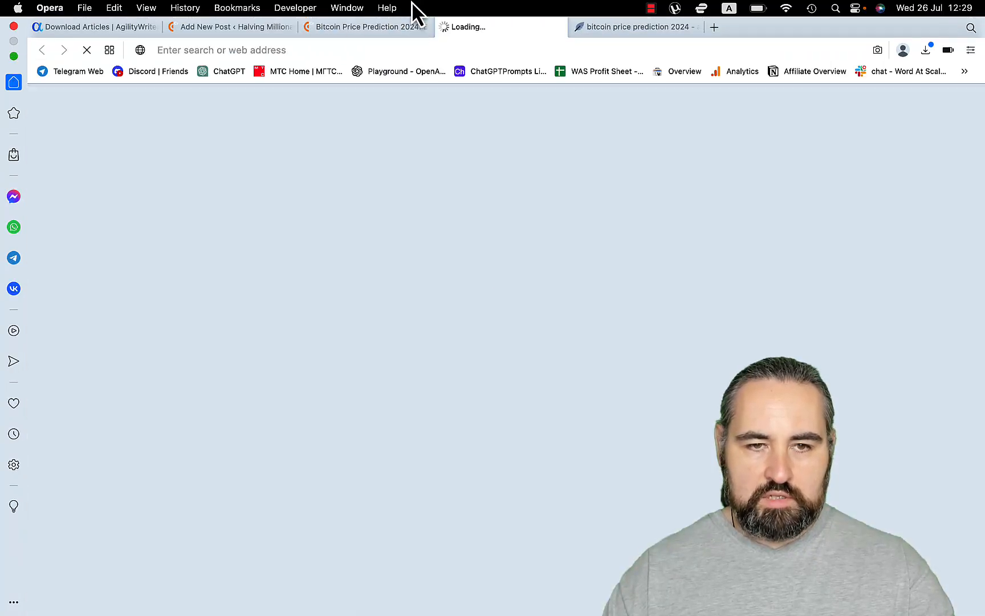
left_click(444, 26)
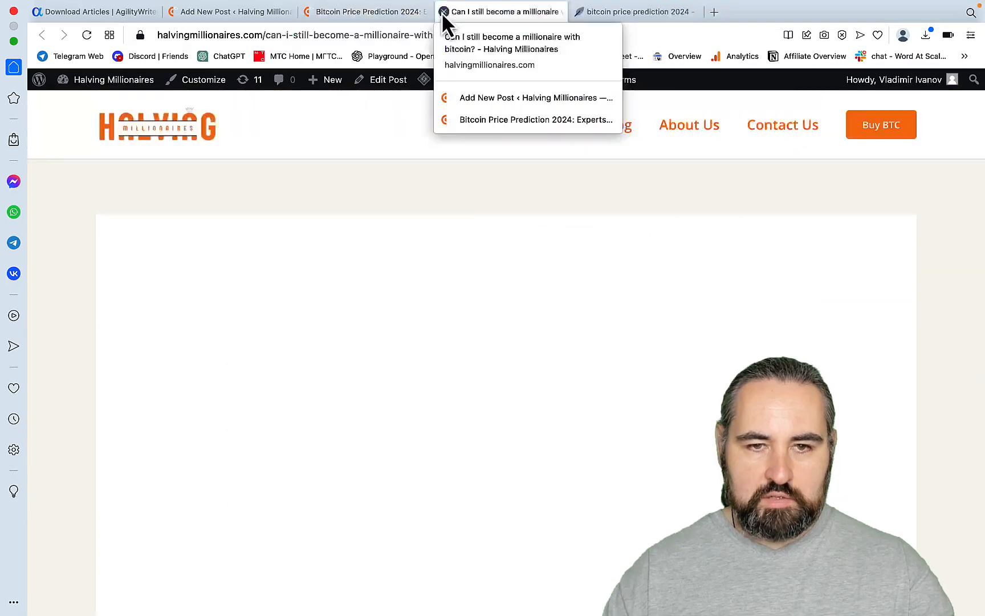
left_click(444, 12)
left_click(443, 12)
Step: Examine the rest of the preview, including the risks and rewards table and the closing FAQs
scroll(599, 302, "down", 20)
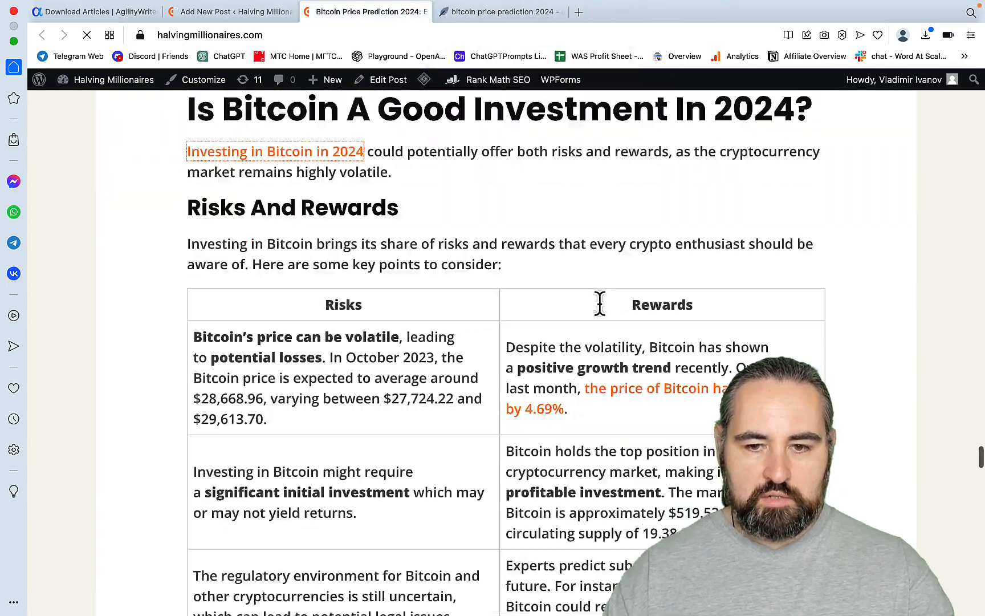
scroll(600, 305, "down", 20)
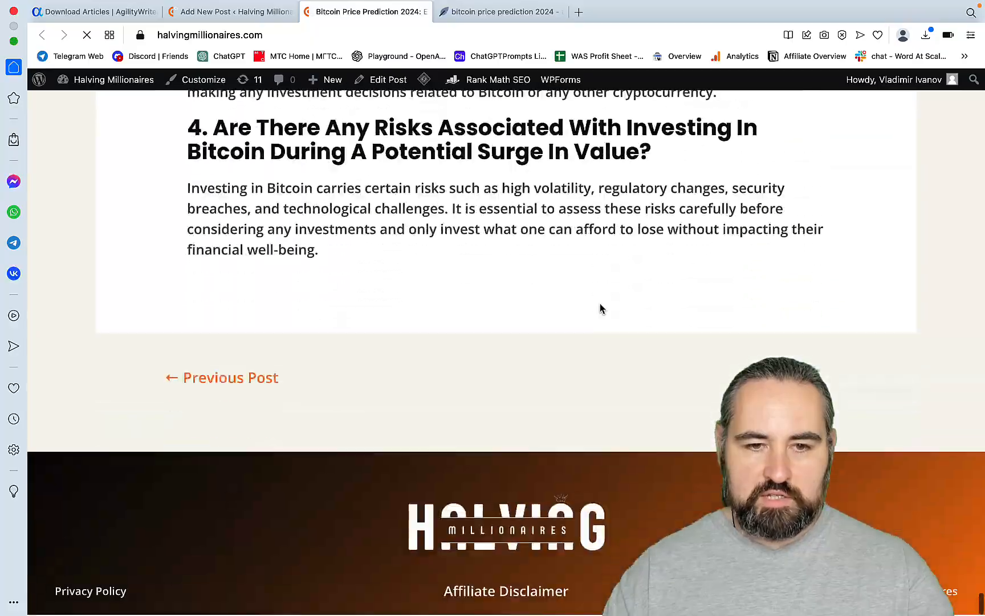
scroll(600, 304, "up", 20)
scroll(601, 304, "up", 20)
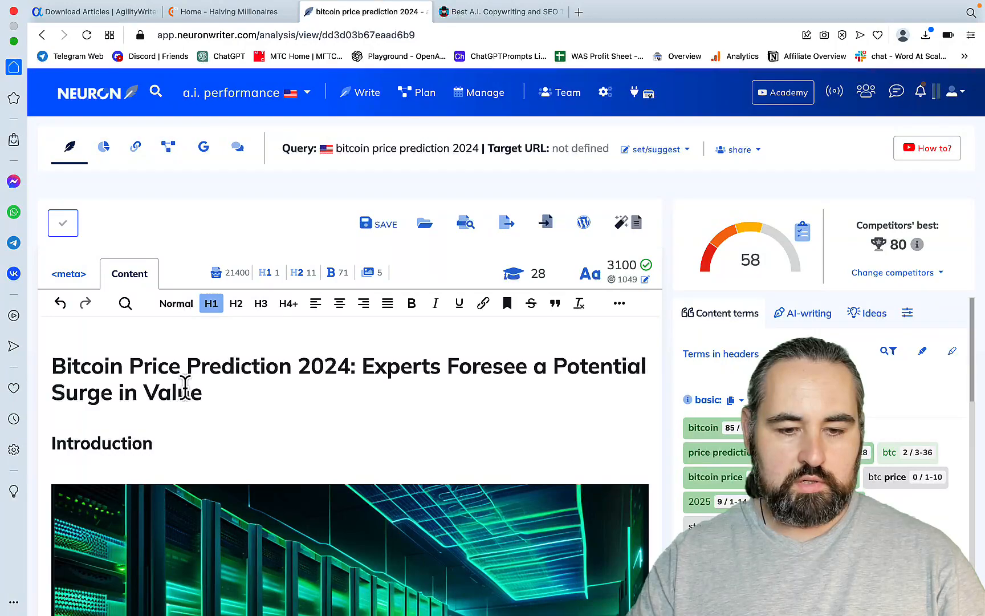
Step: Copy the full article from NeuronWriter into a blank Word document, and copy "Bitcoin Price Prediction 2024" from its title
key("ctrl+a")
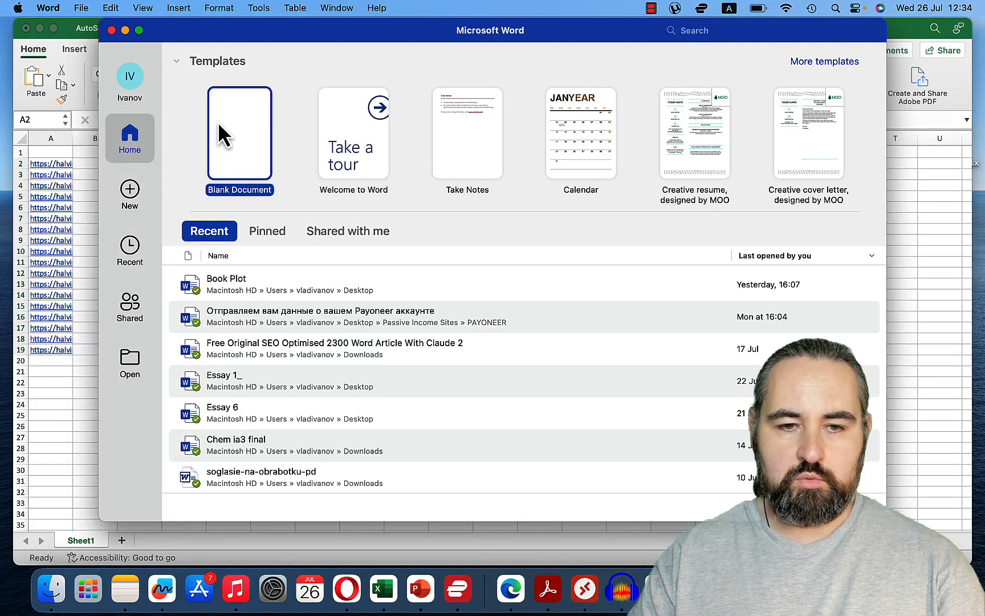
left_click(221, 124)
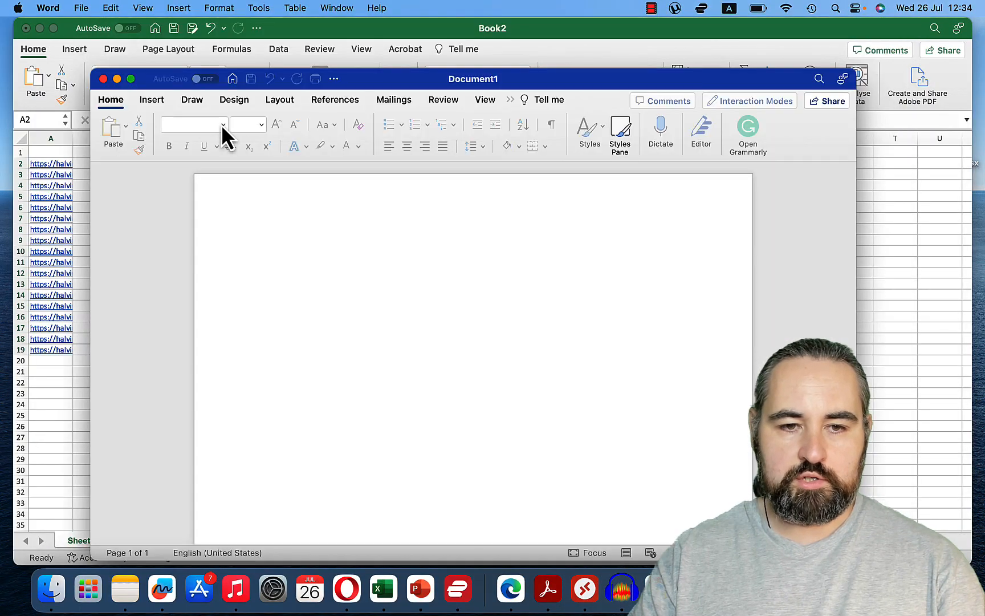
key("super+v")
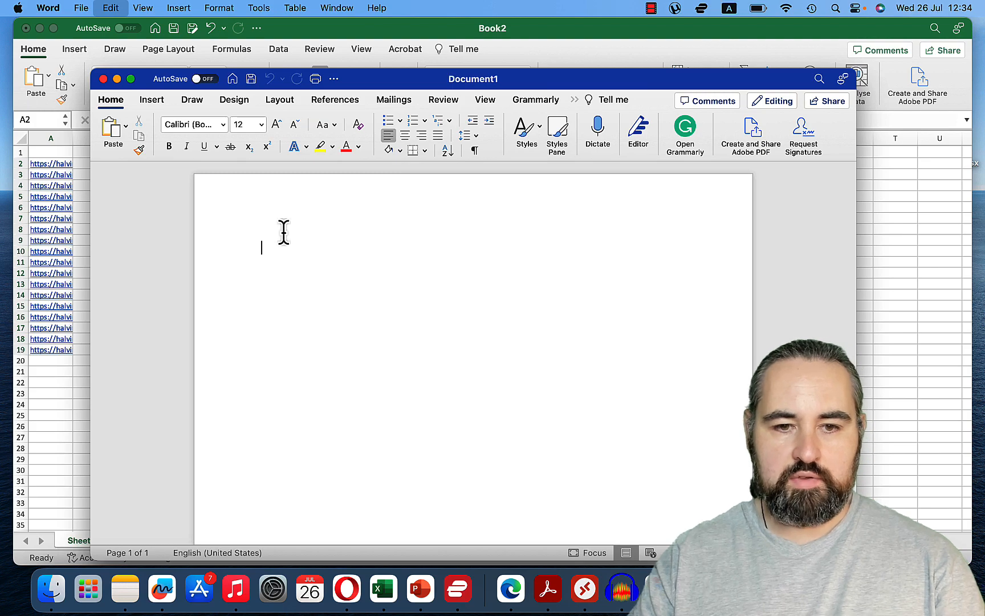
left_click_drag(849, 434, 847, 165)
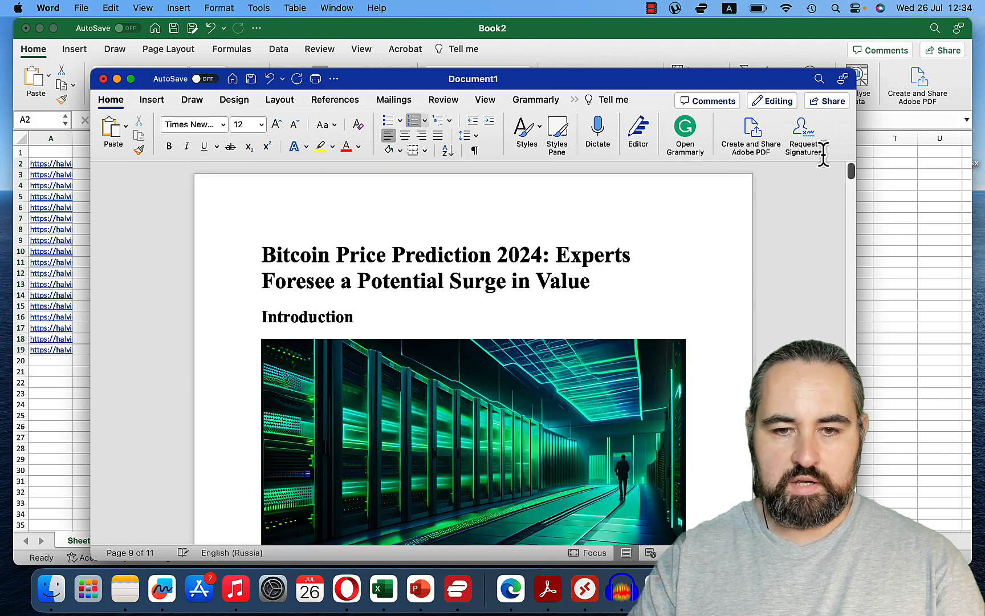
left_click_drag(544, 257, 264, 257)
key("super+c")
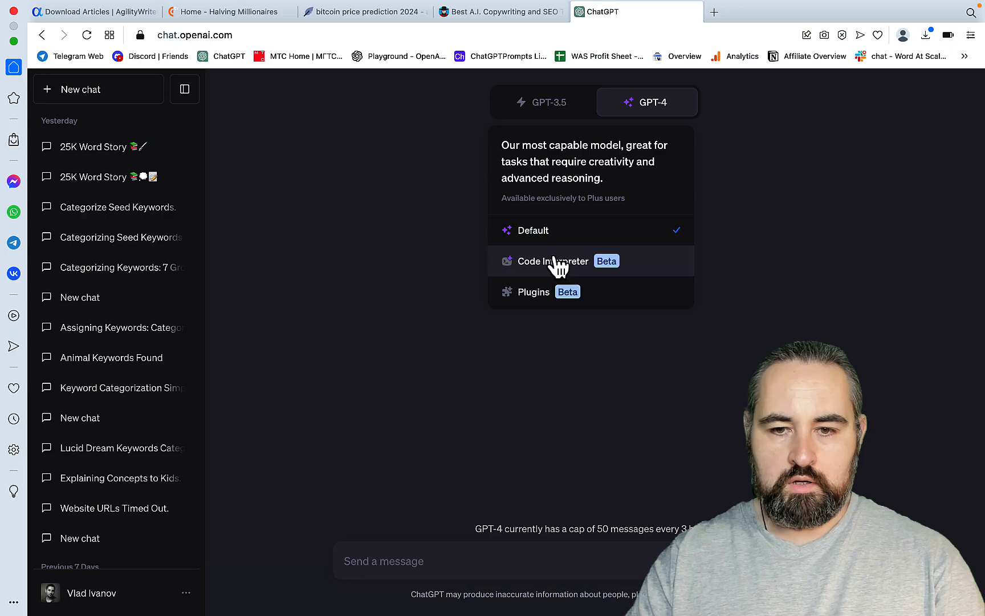
Step: In ChatGPT, choose Code Interpreter for GPT-4 and attach Bitcoin Price Prediction 2024.docx to the message
left_click(550, 260)
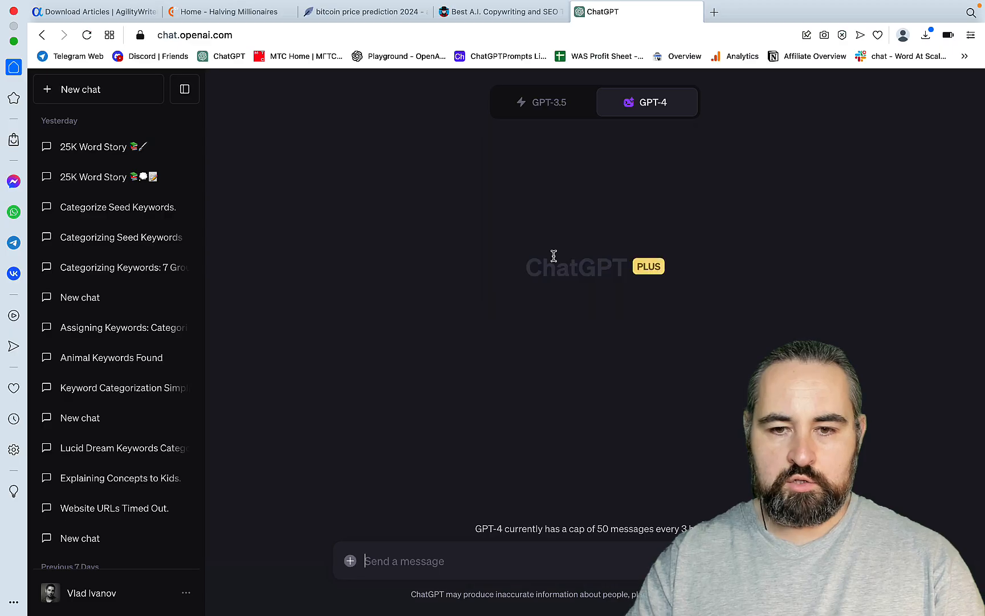
left_click(349, 562)
left_click(503, 99)
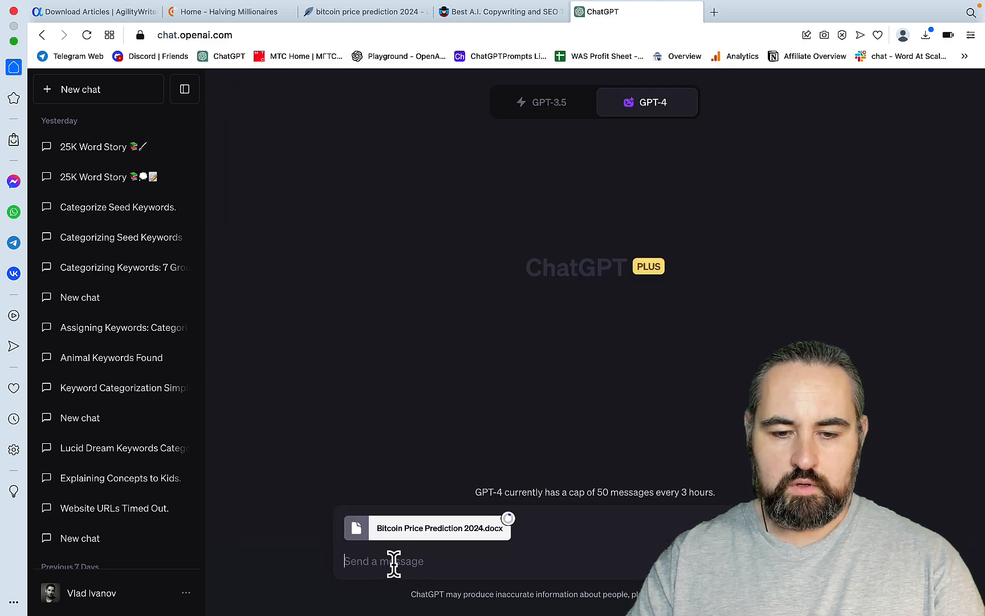
Step: Ask ChatGPT to generate visuals such as tables, pie charts or diagrams based on the attached Bitcoin Price Prediction 2024 article
type("the attched is an article about")
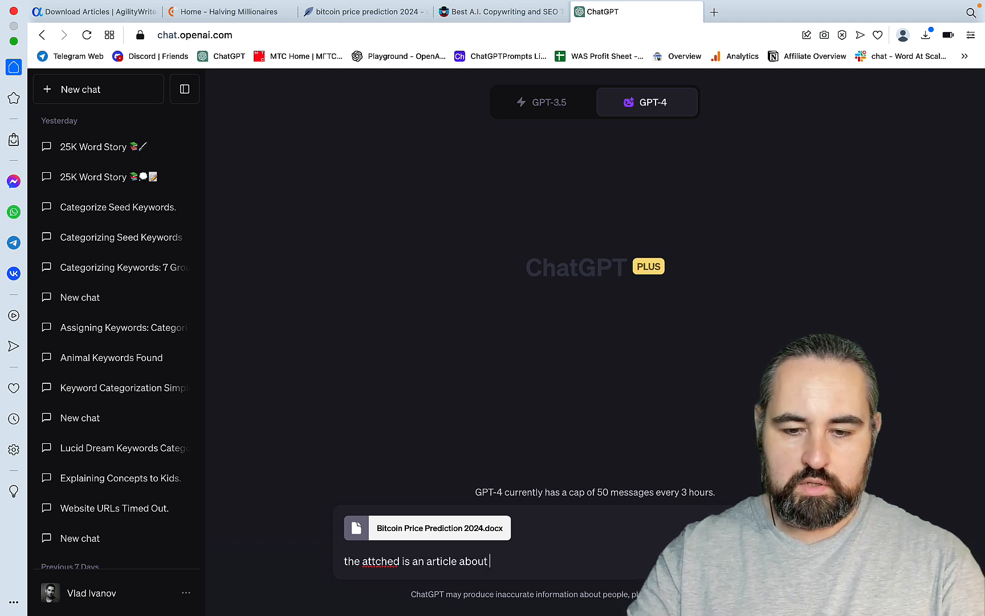
key("super+v")
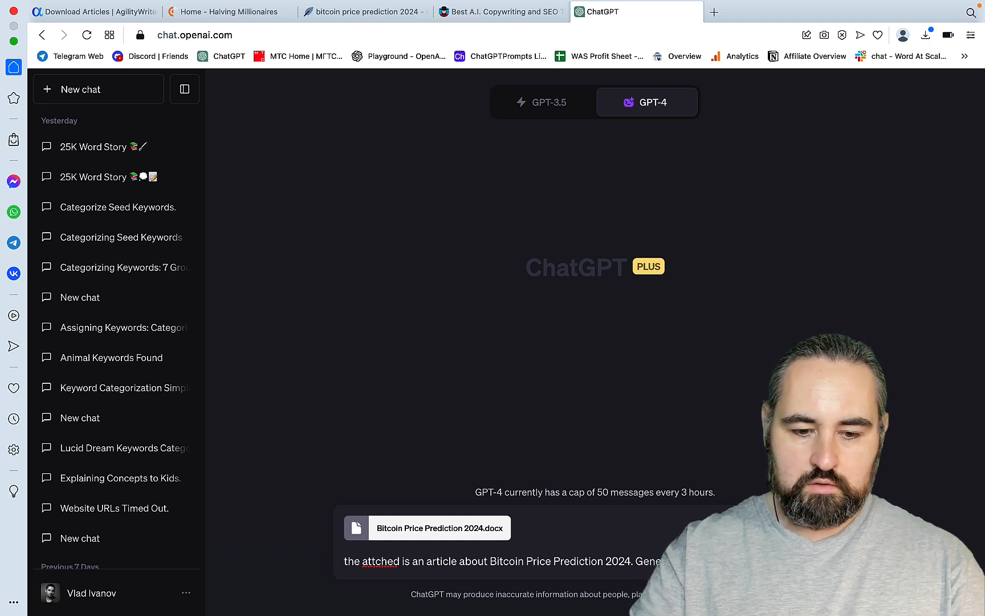
type("t")
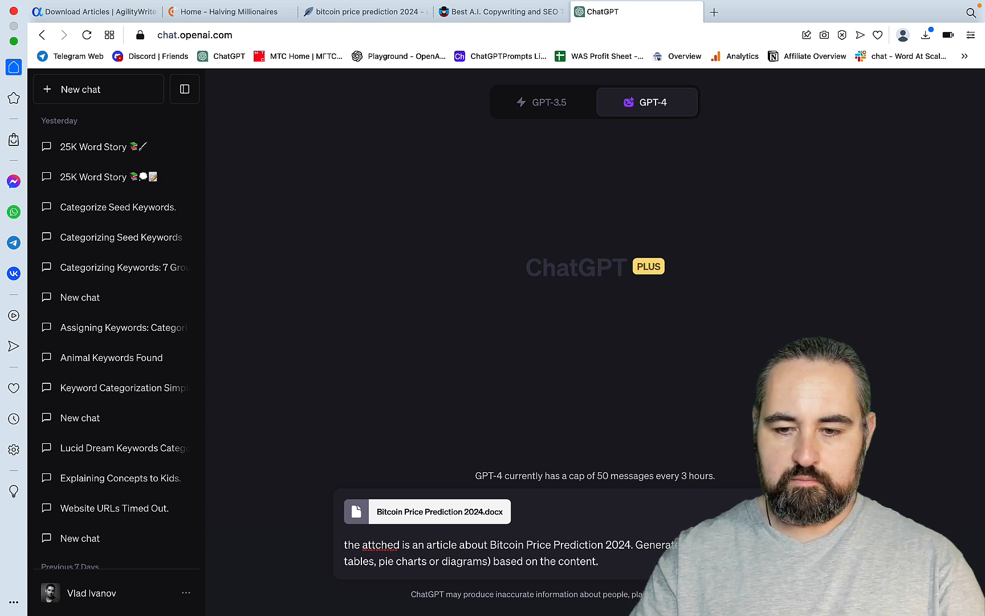
right_click(762, 545)
left_click(786, 342)
key("Return")
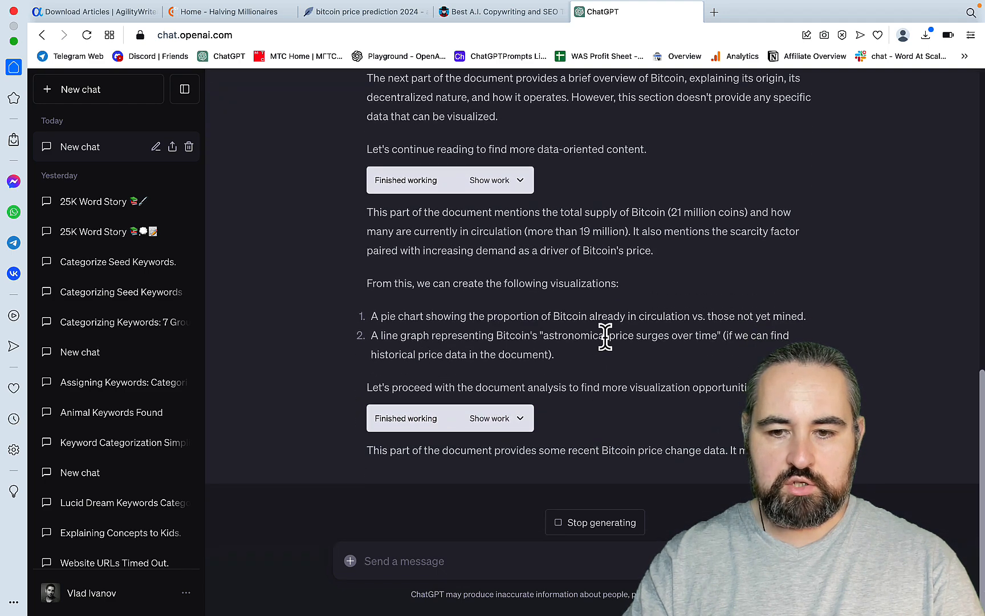
Step: Review the visualizations ChatGPT proposes for the article and reply "go ahead" to have them created
scroll(536, 364, "up", 6)
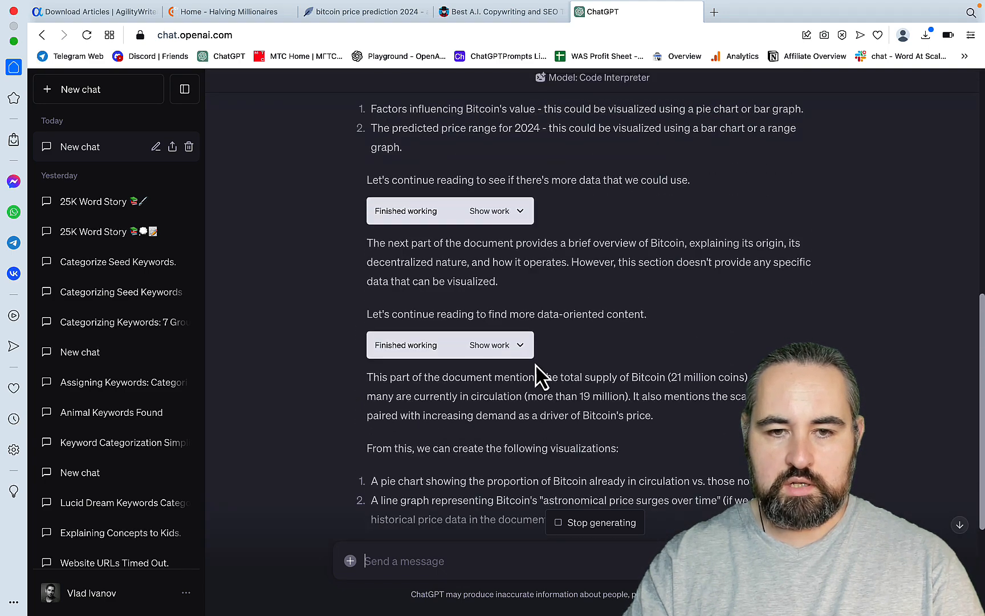
scroll(562, 351, "down", 8)
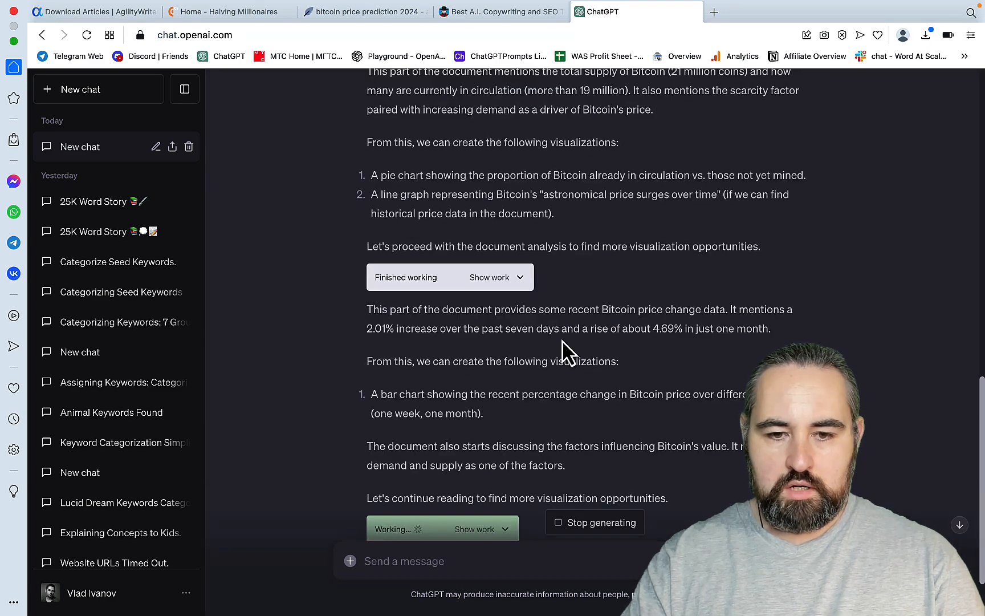
scroll(516, 334, "down", 2)
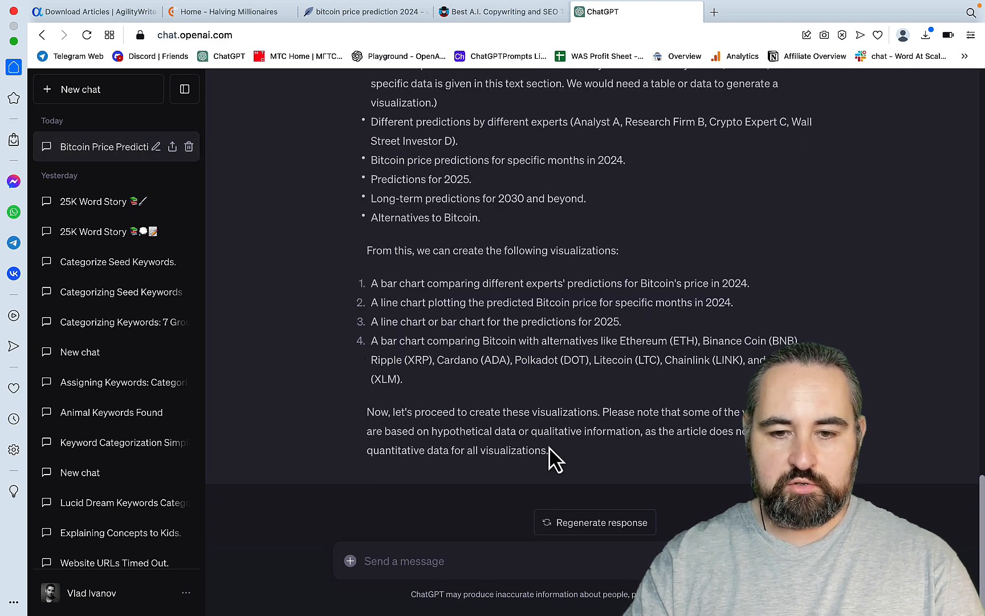
left_click(396, 561)
type("go ahead")
key("Return")
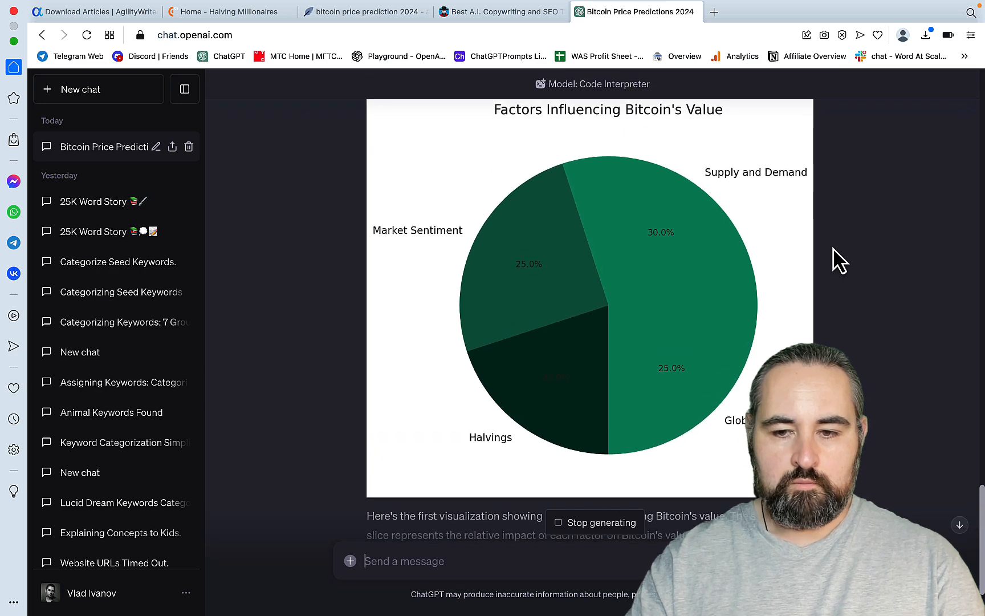
Step: Examine the generated charts, from Bitcoin's value factors to the cryptocurrency comparison, and open the image options for the predicted 2024 price range chart
scroll(833, 247, "up", 3)
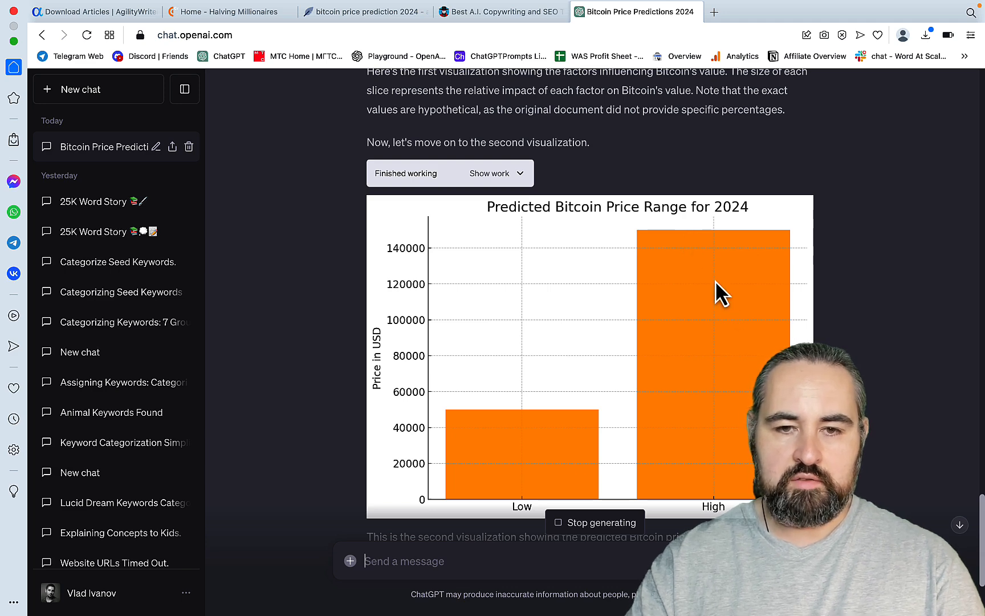
scroll(736, 344, "down", 3)
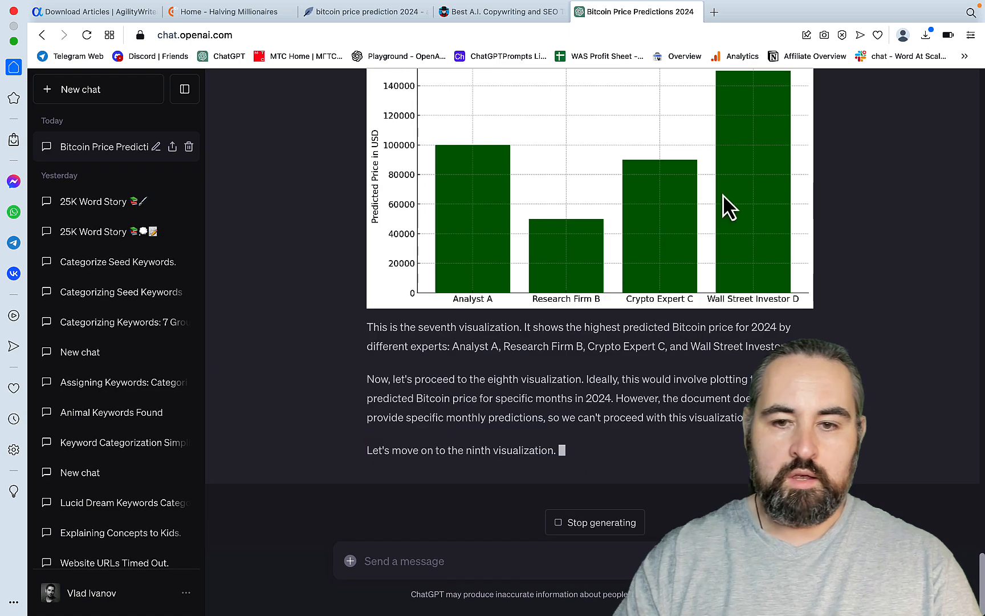
scroll(695, 193, "up", 3)
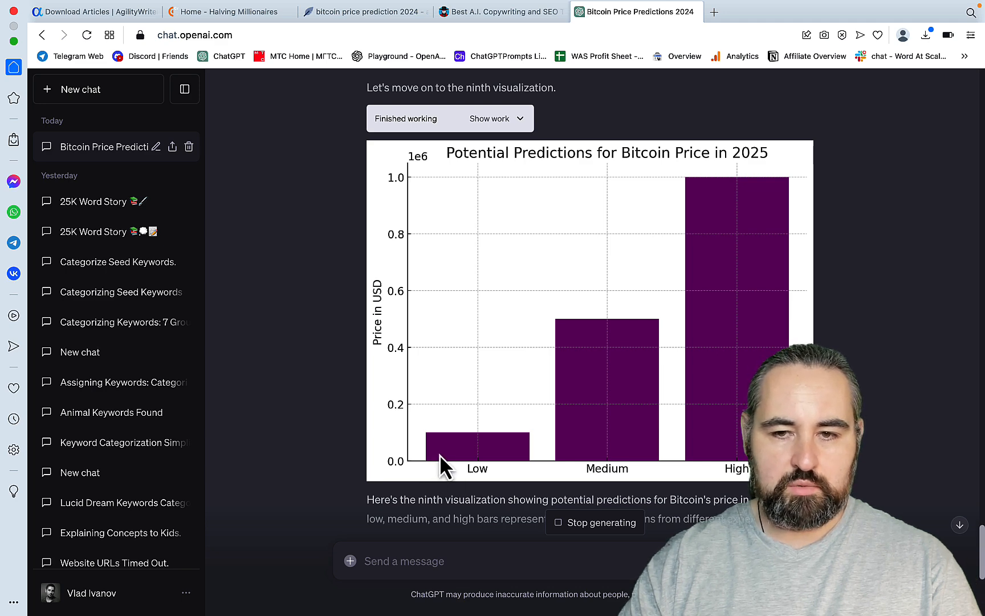
scroll(723, 352, "down", 6)
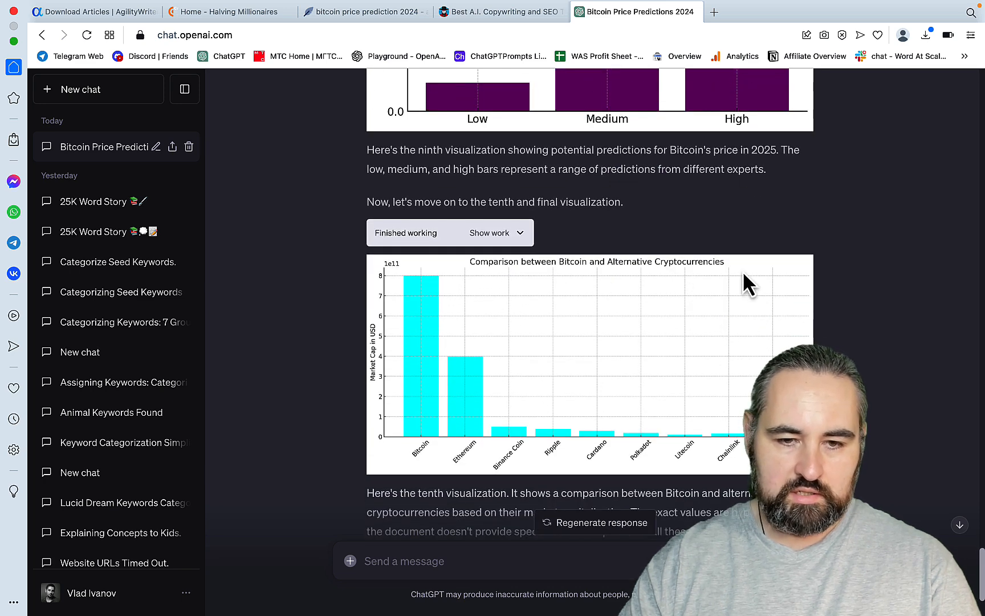
scroll(457, 359, "down", 3)
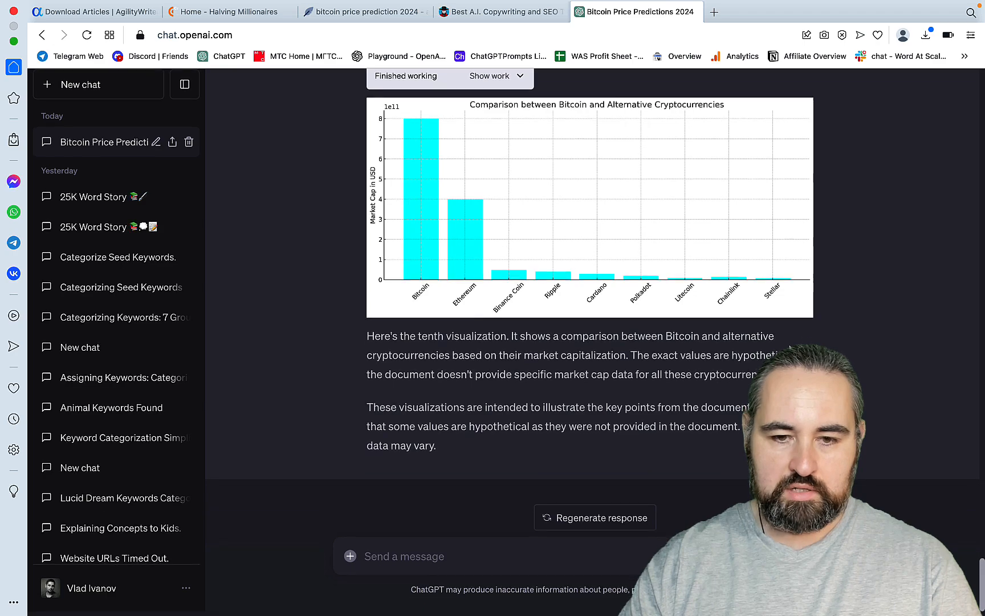
scroll(785, 334, "up", 20)
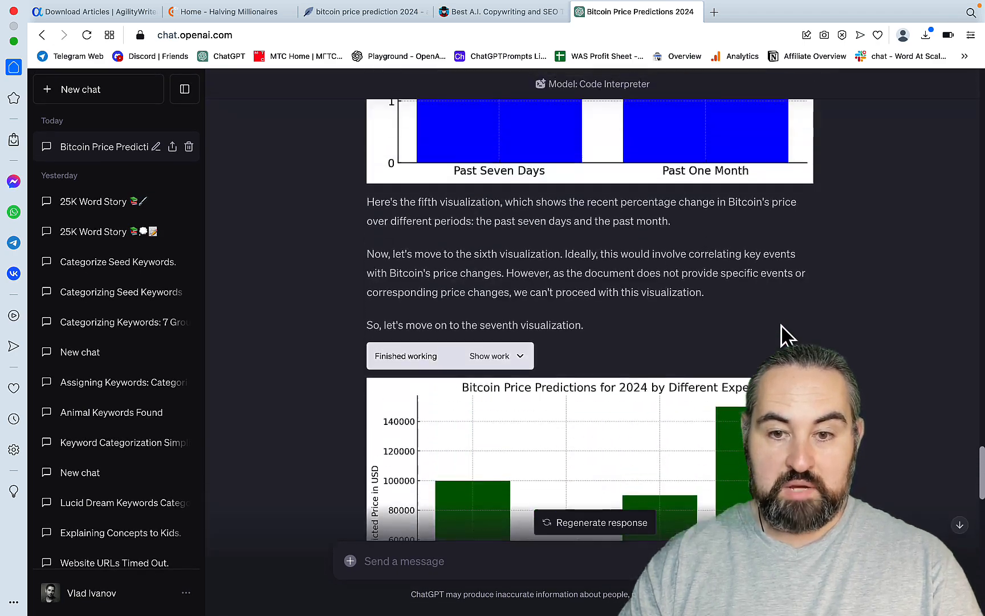
scroll(781, 323, "up", 20)
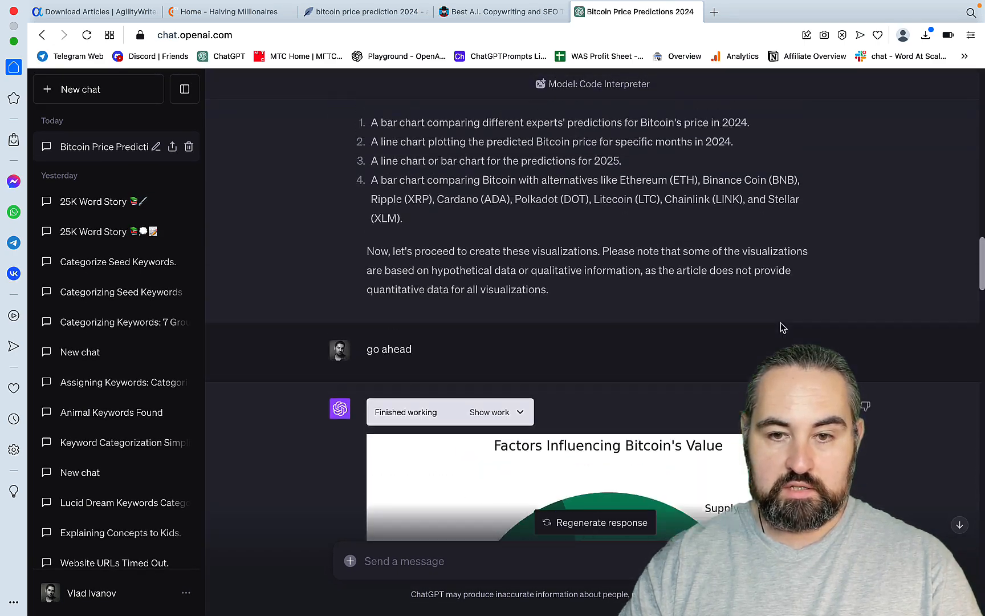
scroll(781, 327, "down", 15)
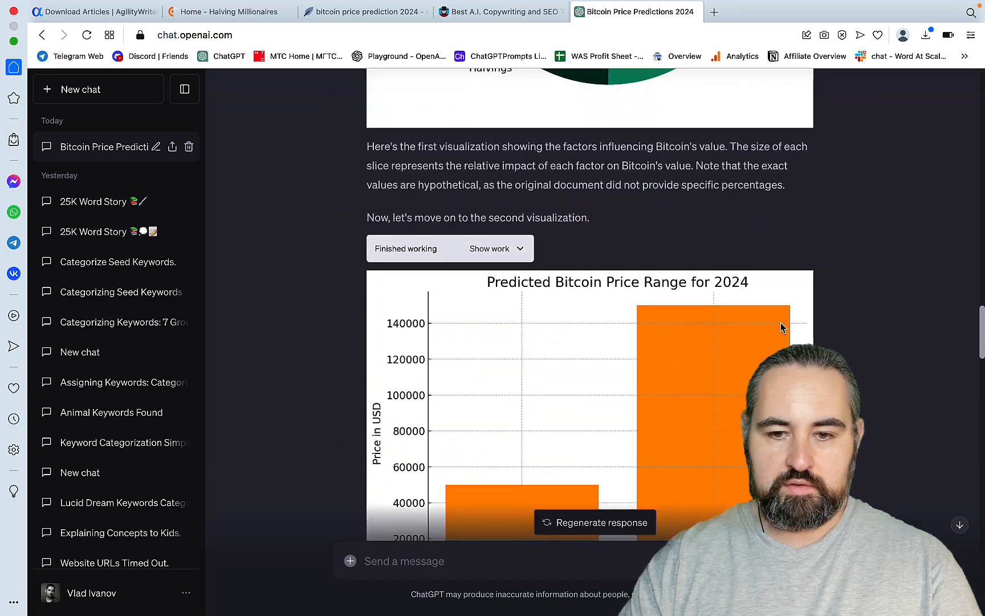
scroll(781, 327, "up", 2)
right_click(589, 268)
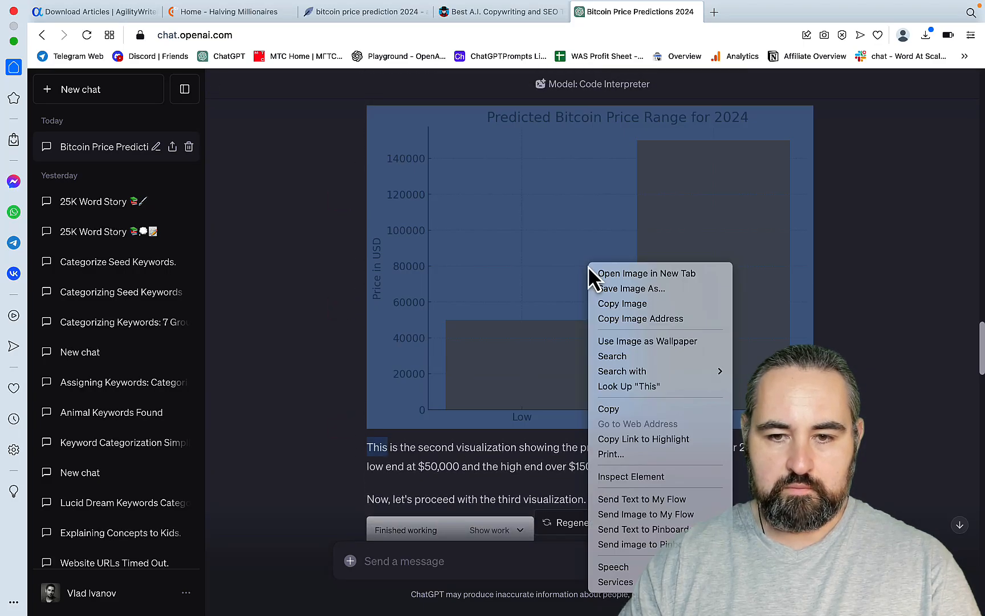
Step: In the WordPress post, insert the experts' price predictions chart, 812965a9-e465-4451-aba5-6b8a6ca418d5 (1).jpg, directly below the Influential Predictions heading
key("ctrl+Tab")
scroll(612, 283, "down", 20)
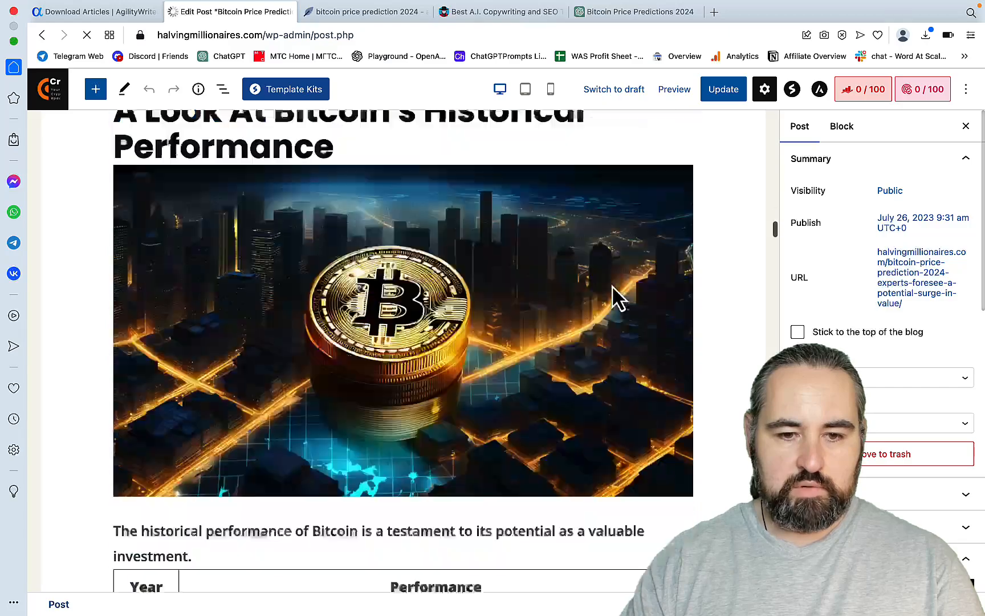
scroll(610, 283, "up", 20)
scroll(612, 285, "down", 8)
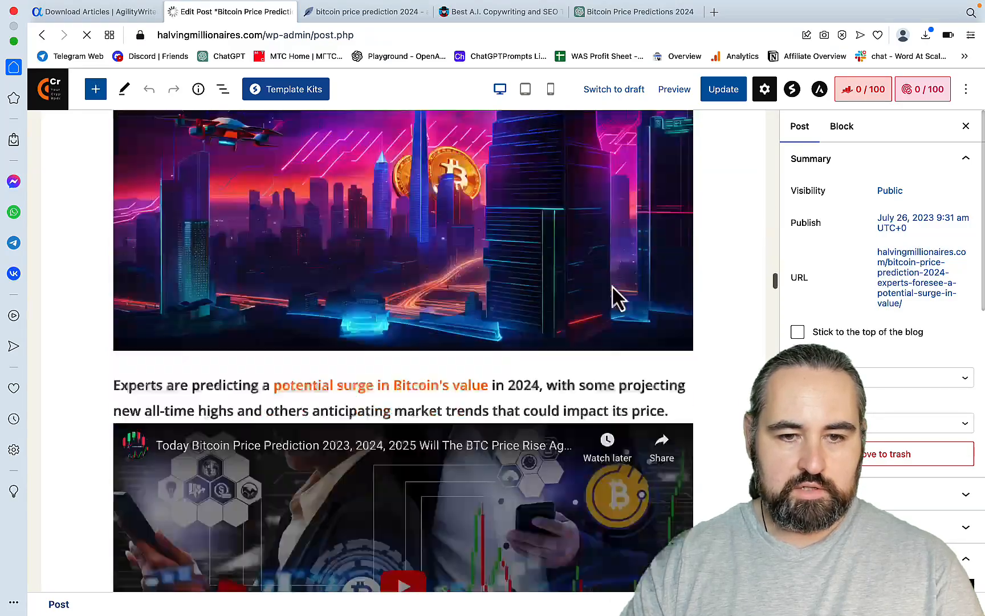
scroll(611, 285, "down", 7)
scroll(612, 285, "down", 7)
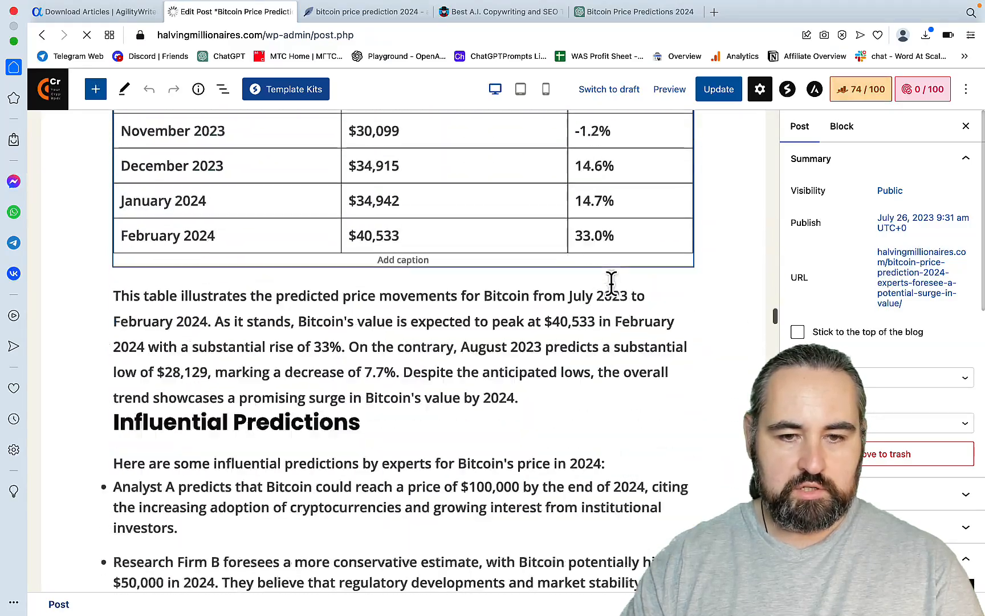
scroll(612, 283, "down", 4)
scroll(611, 281, "up", 1)
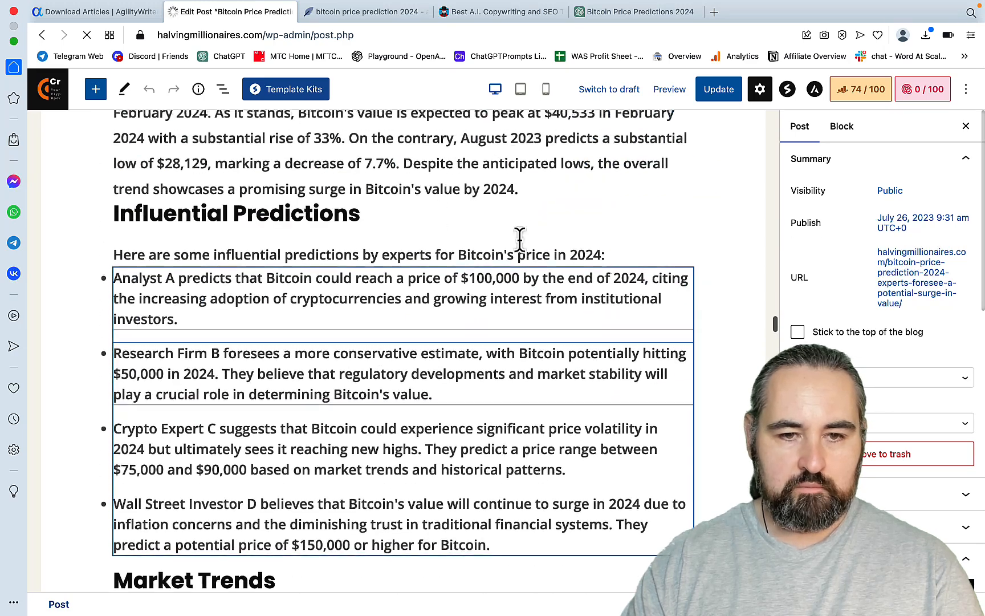
left_click(389, 215)
key("Return")
type("/image")
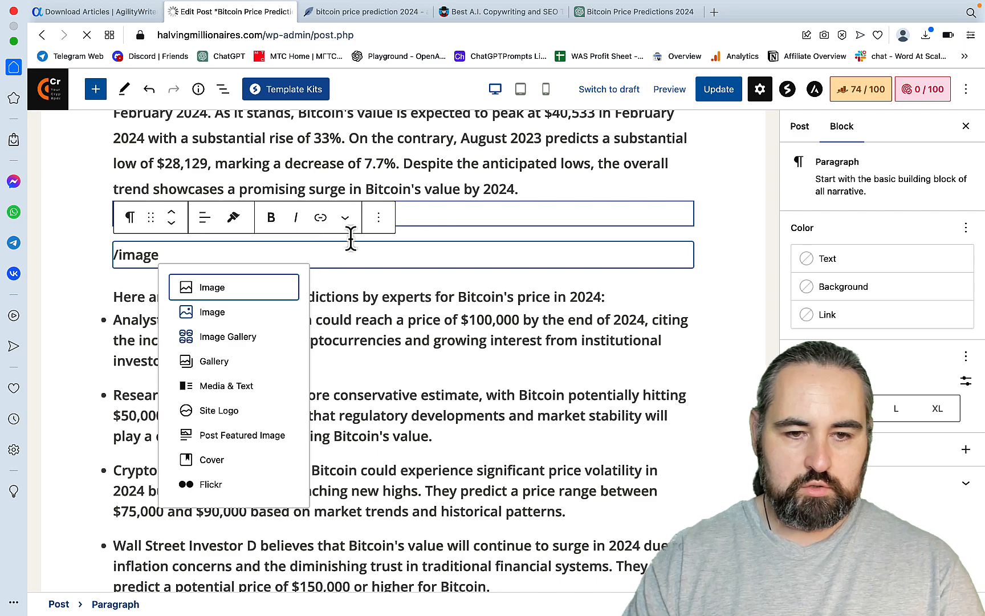
left_click(229, 295)
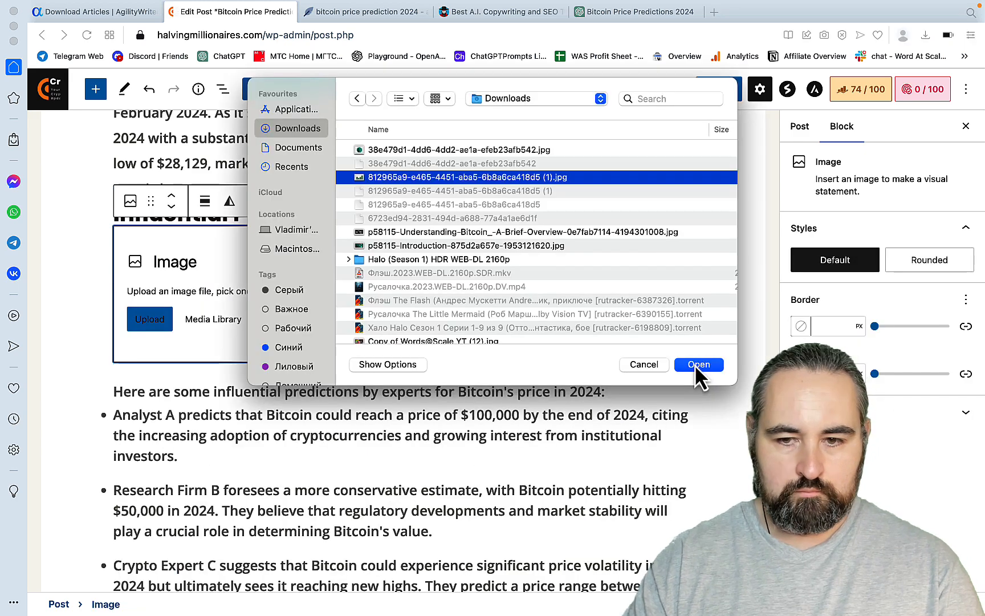
left_click(695, 365)
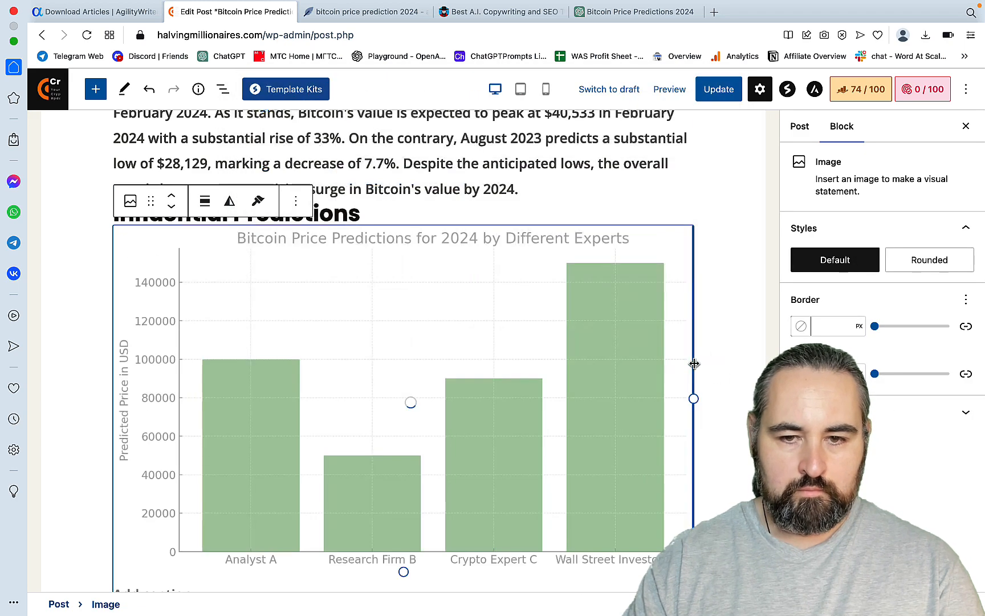
left_click(743, 338)
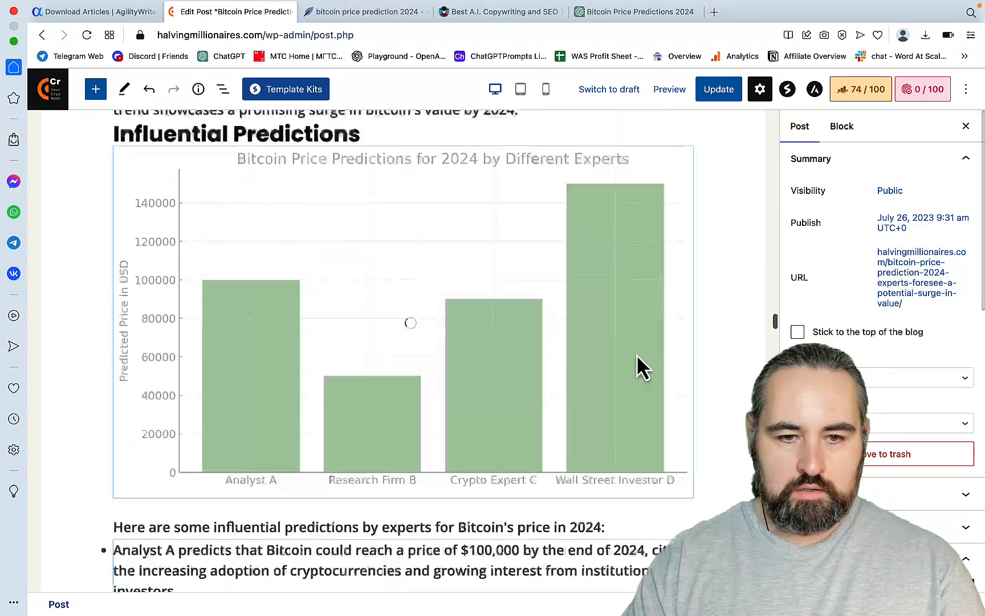
Step: Replace the illustration above the supply and demand paragraph with the "Factors Influencing Bitcoin's Value" pie chart, 38e479d1-4dd6-4dd2-ae1a-efeb23afb542.jpg
scroll(636, 354, "up", 10)
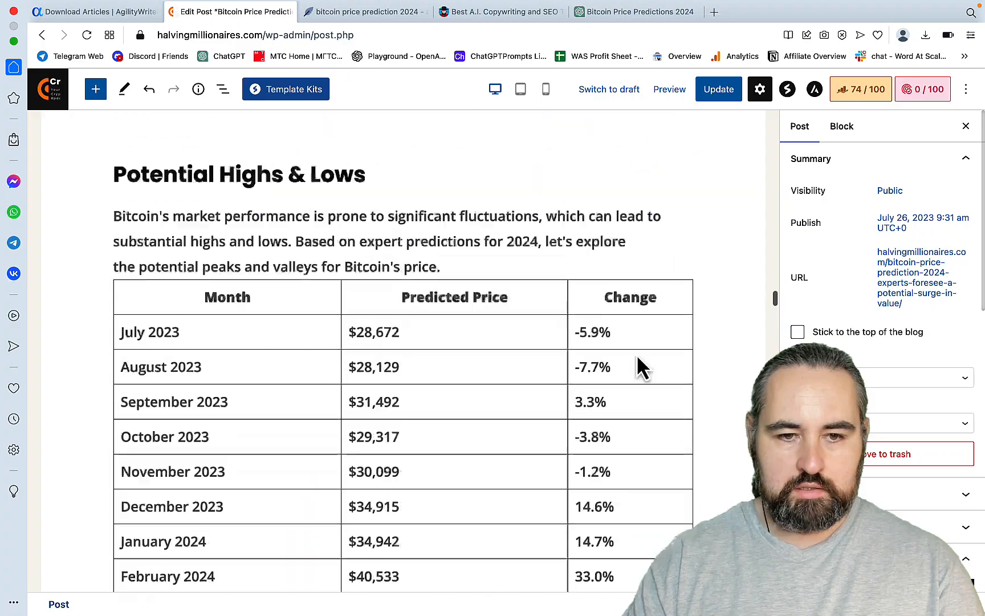
scroll(637, 354, "down", 10)
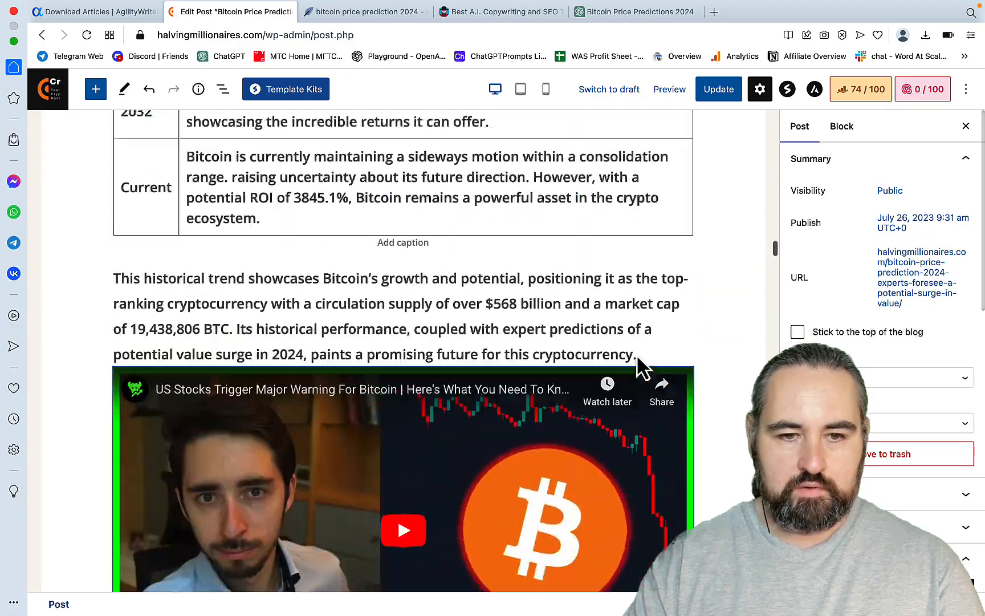
scroll(636, 354, "up", 10)
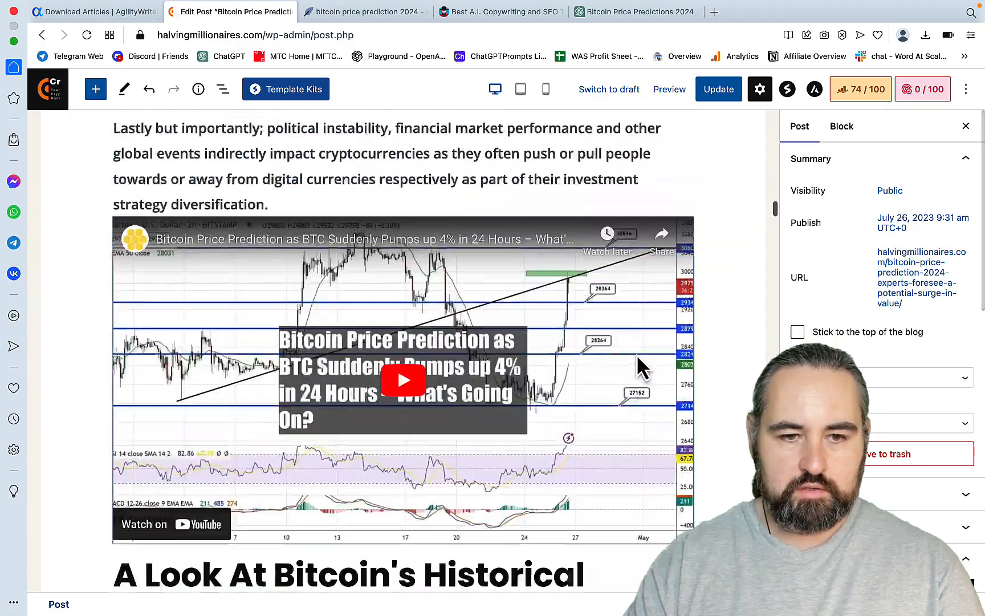
scroll(636, 354, "up", 10)
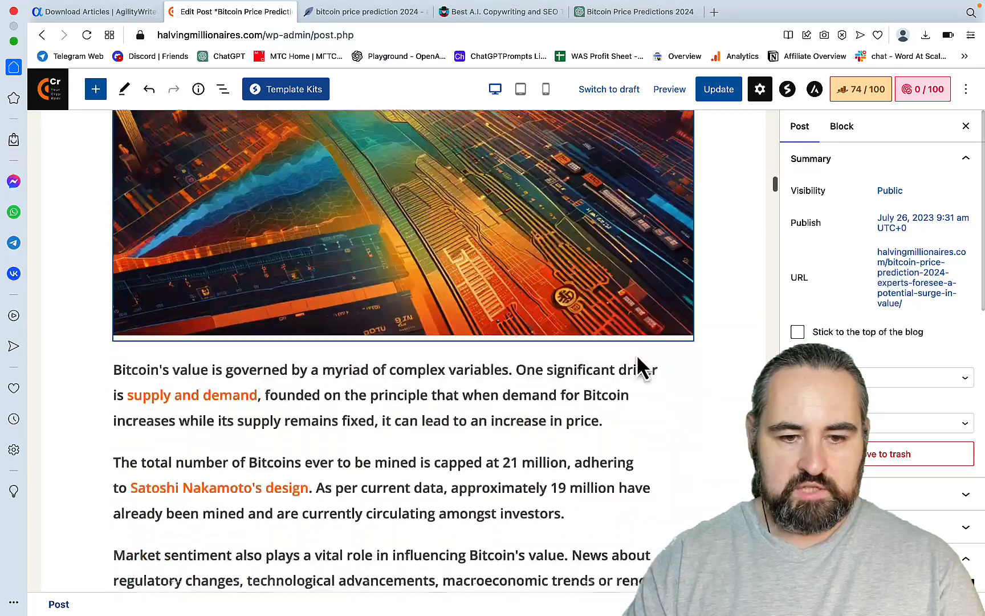
scroll(636, 354, "down", 5)
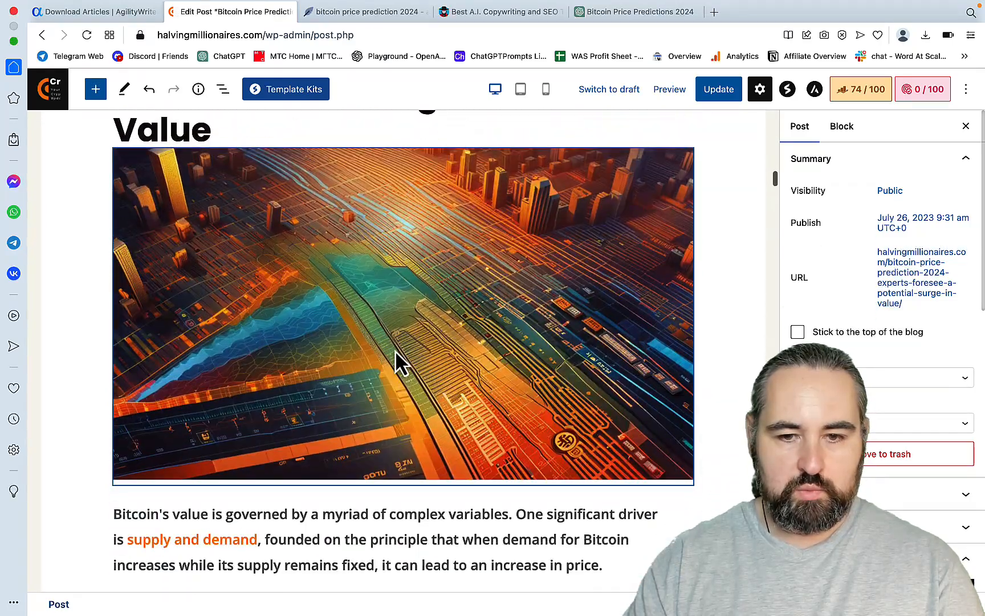
left_click(396, 352)
left_click(353, 137)
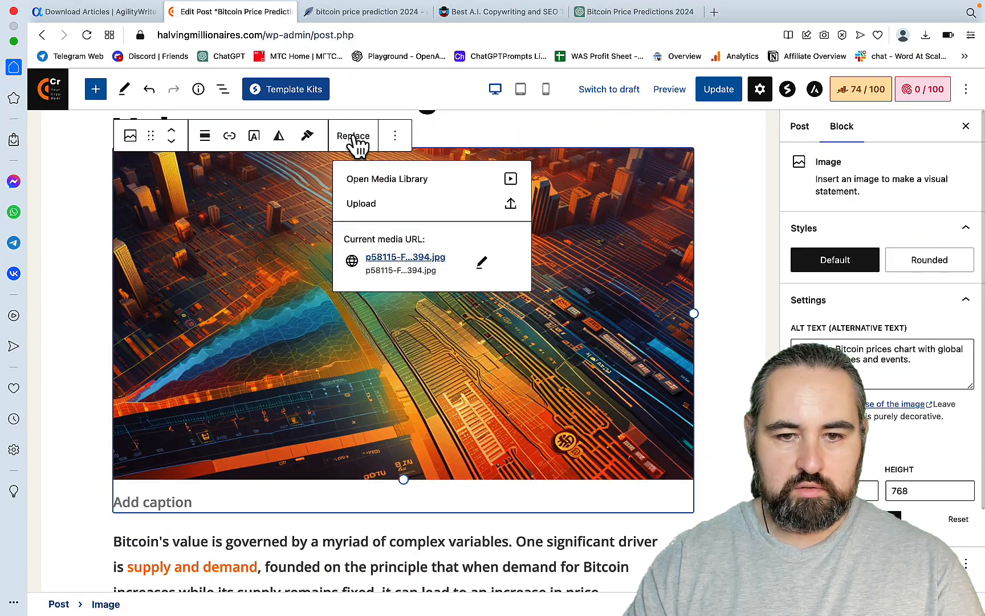
left_click(370, 202)
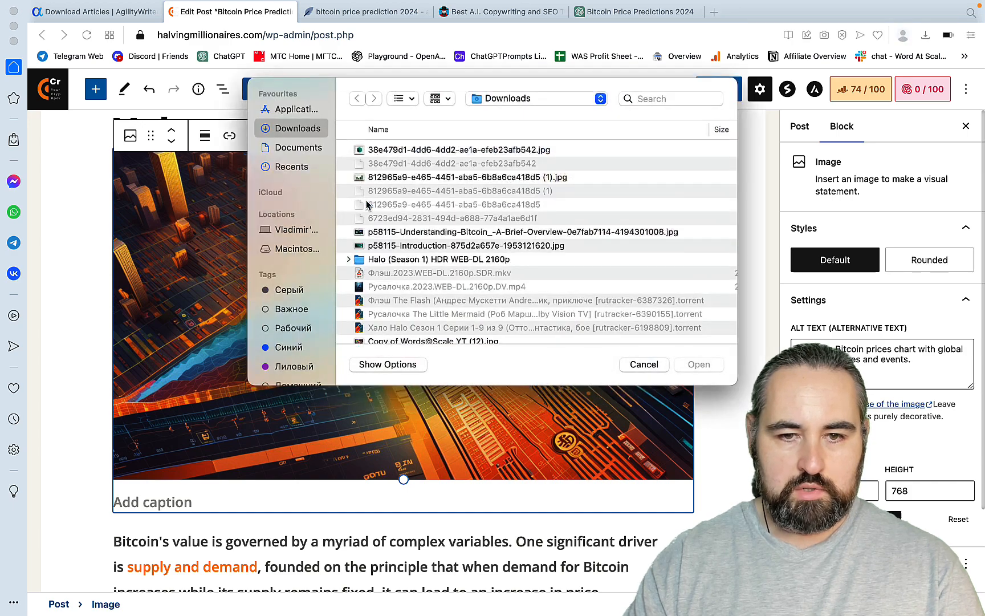
left_click(378, 149)
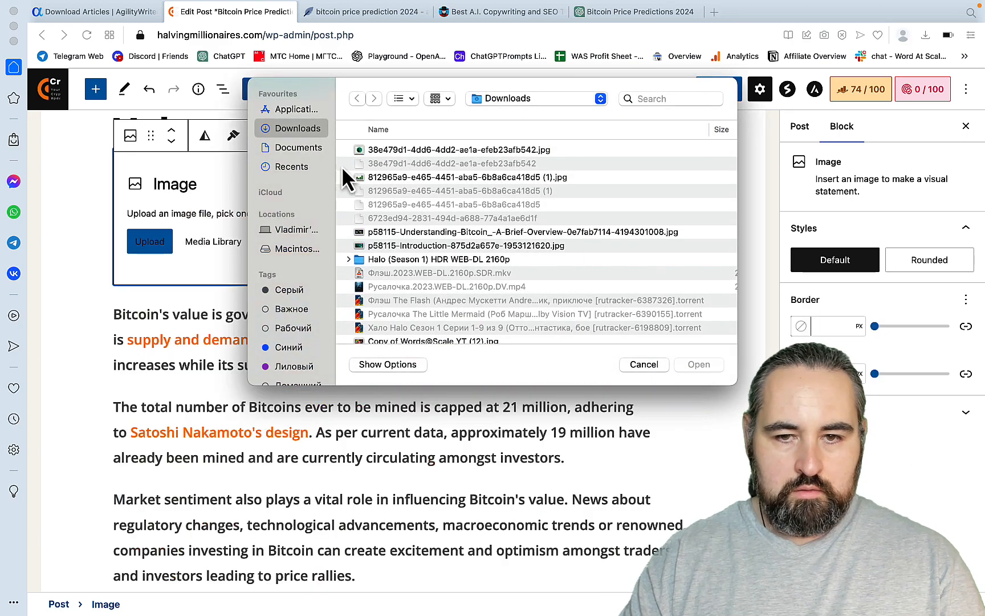
left_click(381, 152)
left_click(701, 367)
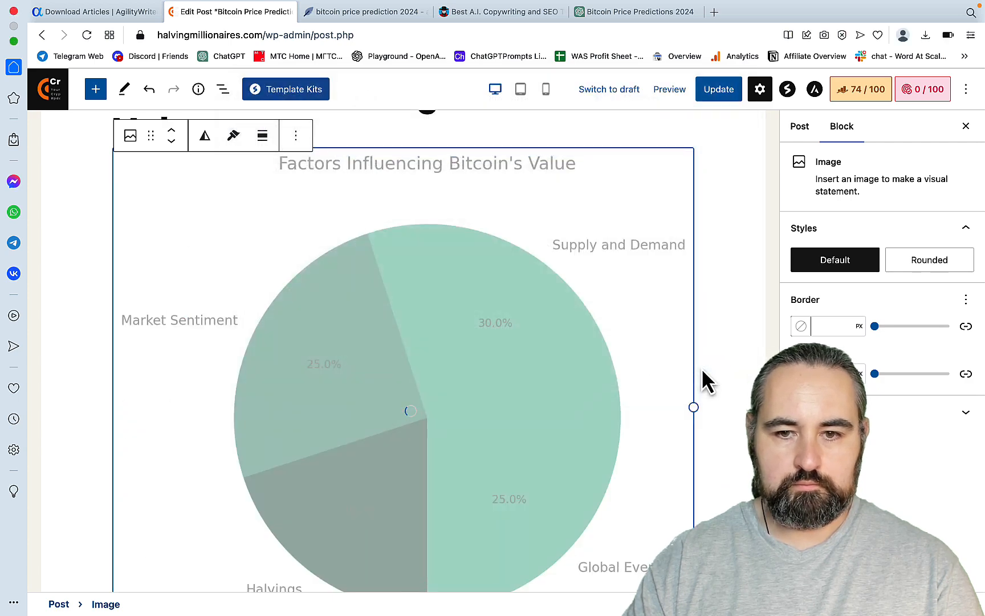
scroll(697, 324, "up", 6)
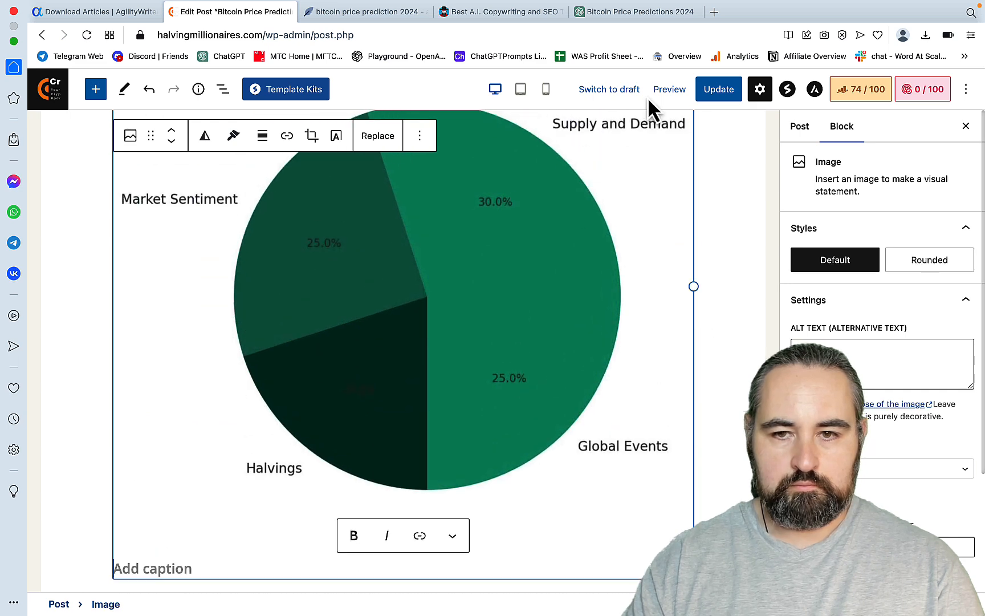
Step: Update the post and open its published page to check the Factors Influencing Bitcoin's Value pie chart
left_click(706, 89)
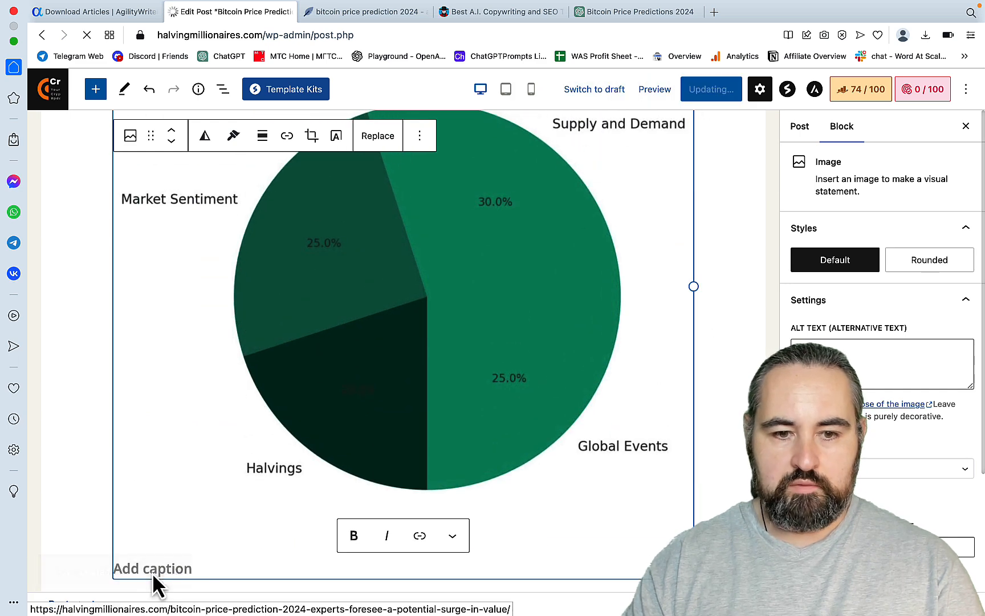
left_click(153, 573)
scroll(650, 373, "down", 10)
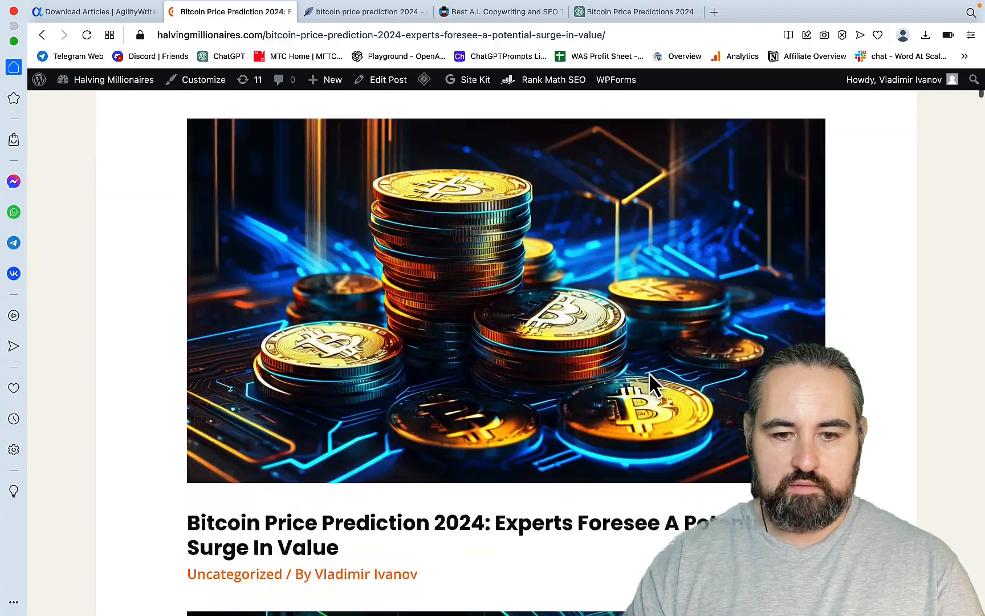
scroll(650, 373, "up", 5)
scroll(648, 379, "down", 20)
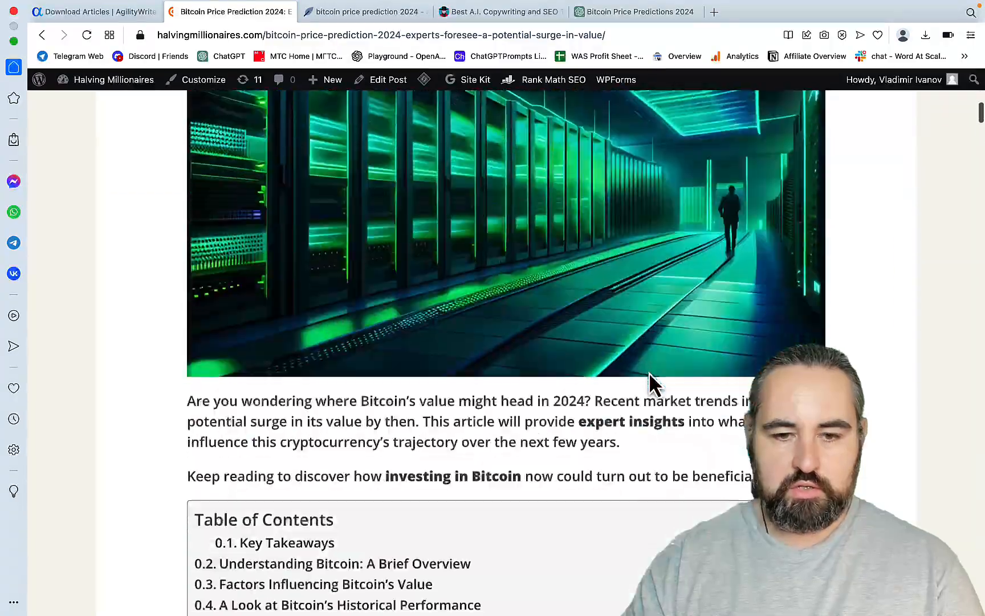
scroll(649, 371, "down", 3)
scroll(650, 384, "up", 4)
scroll(672, 422, "down", 3)
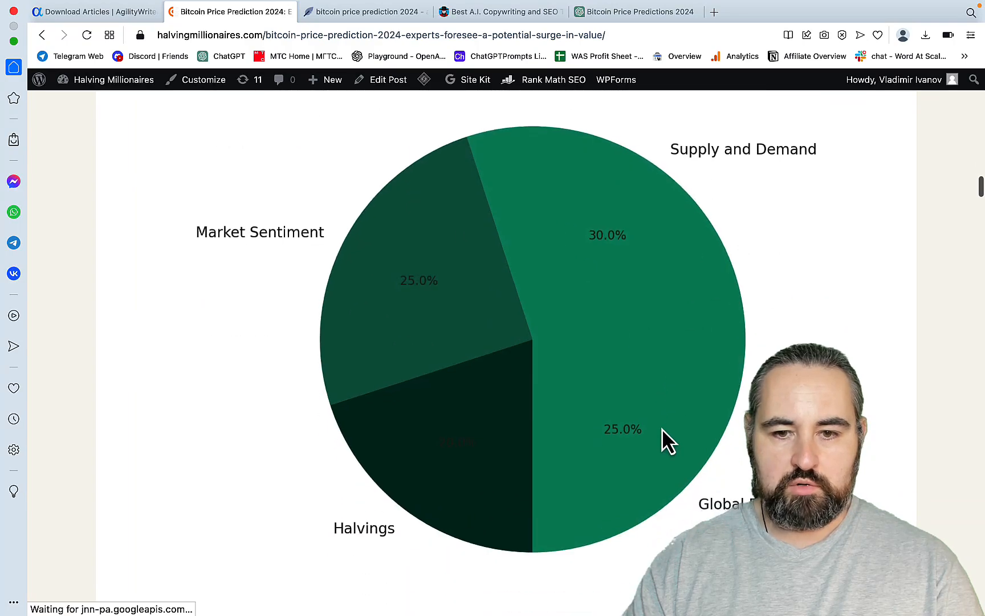
Step: Examine the rest of the published article, including the experts' chart under Influential Predictions and the list of alternative cryptocurrencies
scroll(568, 399, "down", 12)
scroll(571, 396, "down", 20)
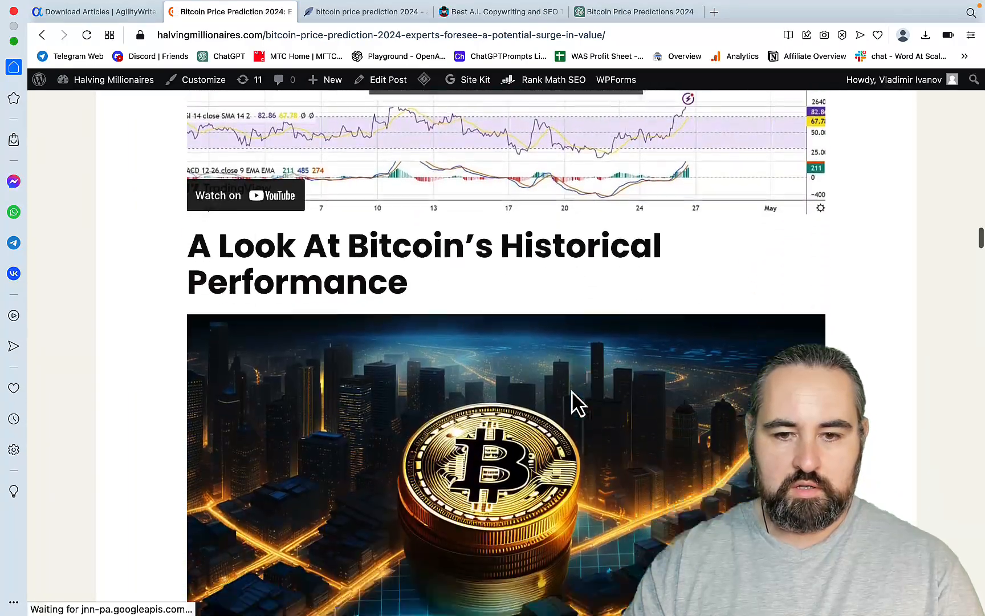
scroll(571, 393, "down", 15)
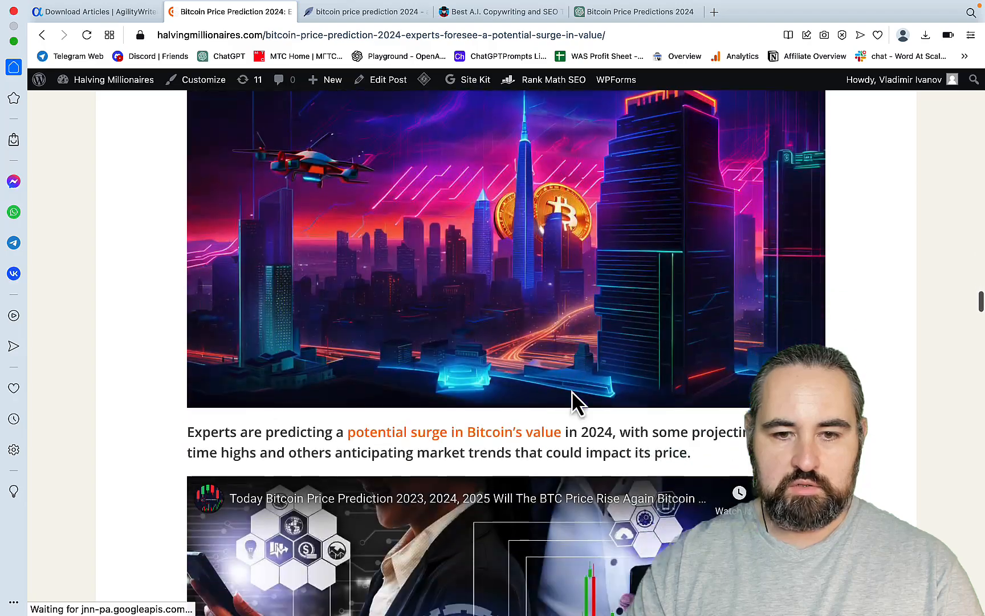
scroll(573, 396, "down", 10)
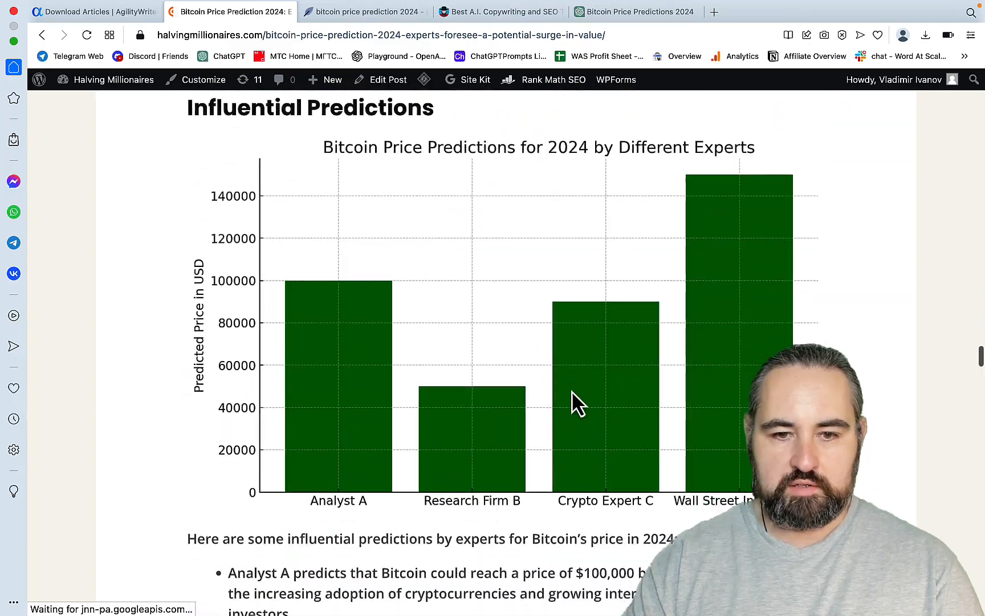
scroll(671, 334, "up", 1)
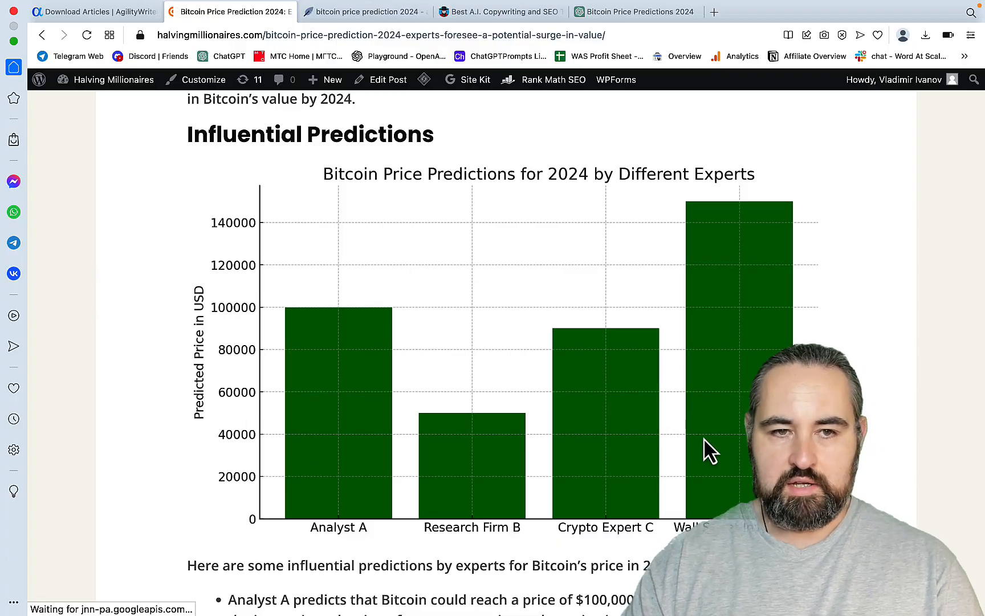
scroll(703, 438, "down", 20)
scroll(704, 434, "down", 15)
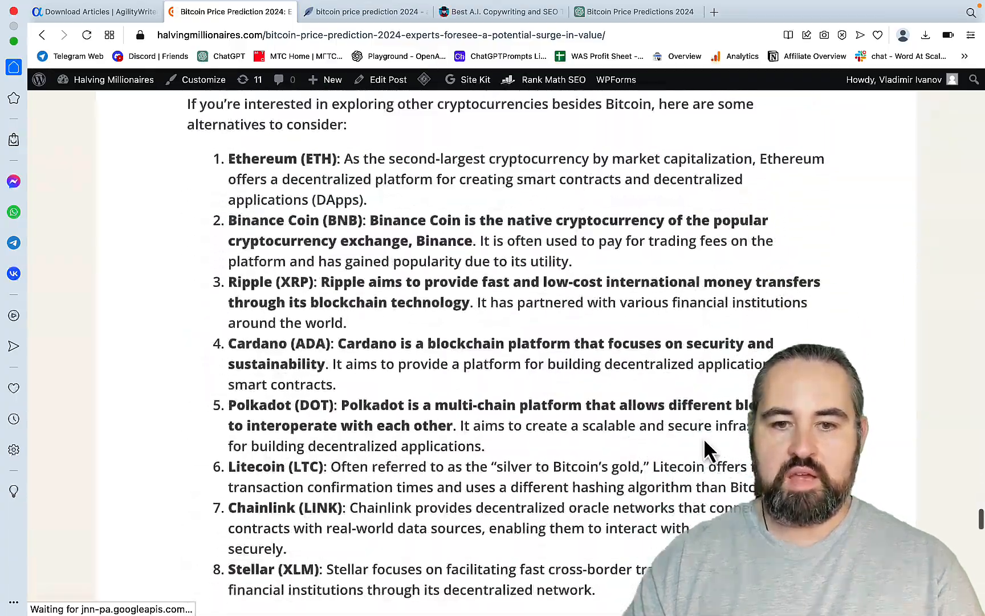
scroll(703, 436, "up", 20)
scroll(703, 437, "up", 10)
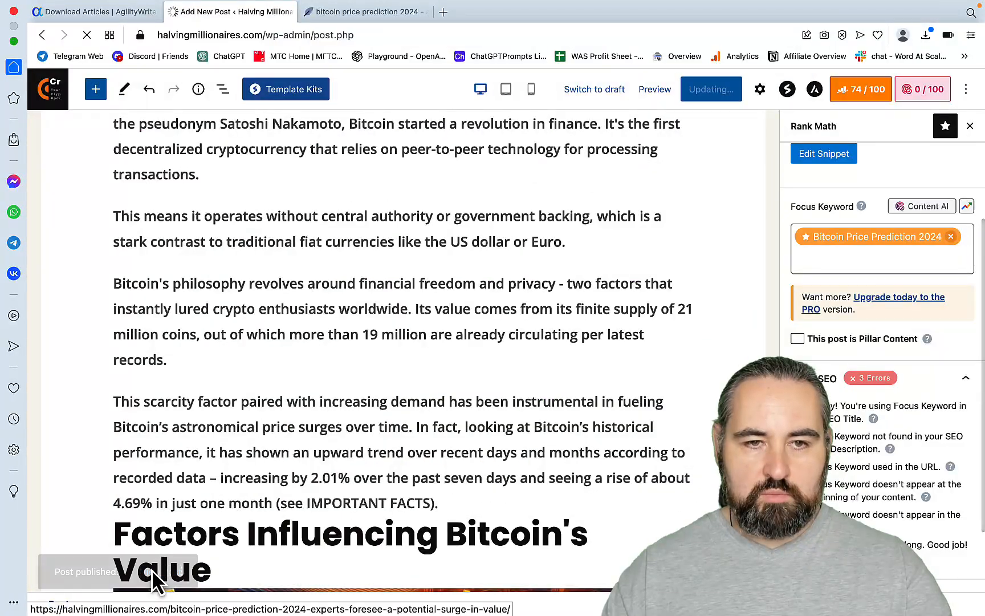
Step: Open the Halving Millionaires blog page and check how the Bitcoin Price Prediction 2024 post is listed
left_click(152, 570)
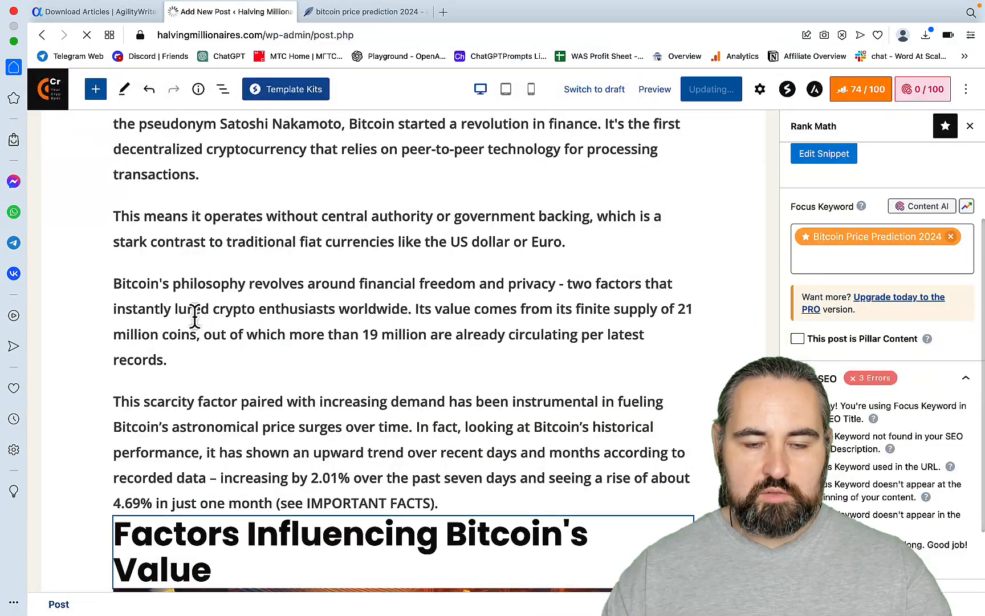
left_click(110, 137)
left_click(604, 129)
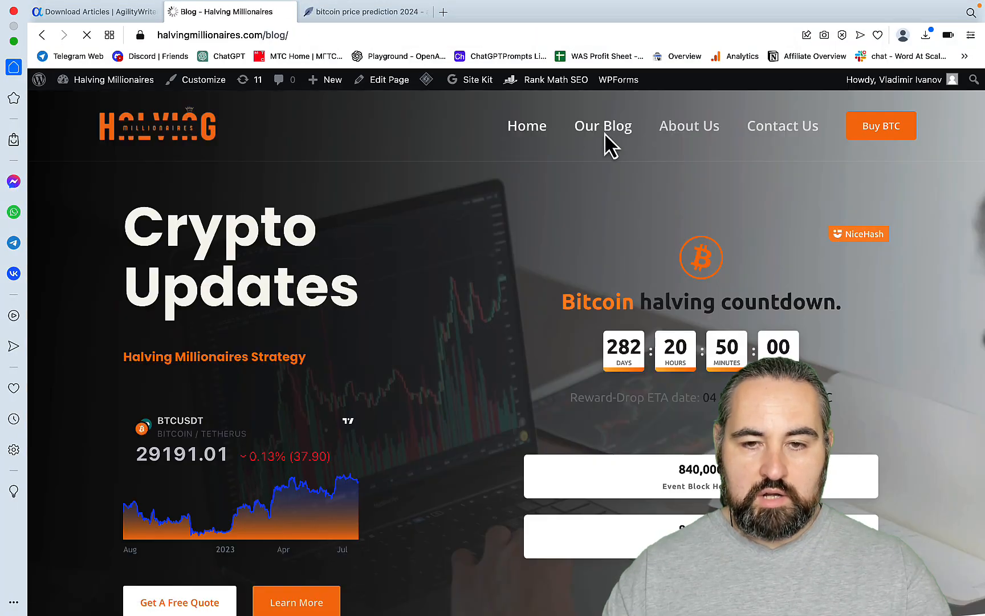
scroll(358, 365, "down", 5)
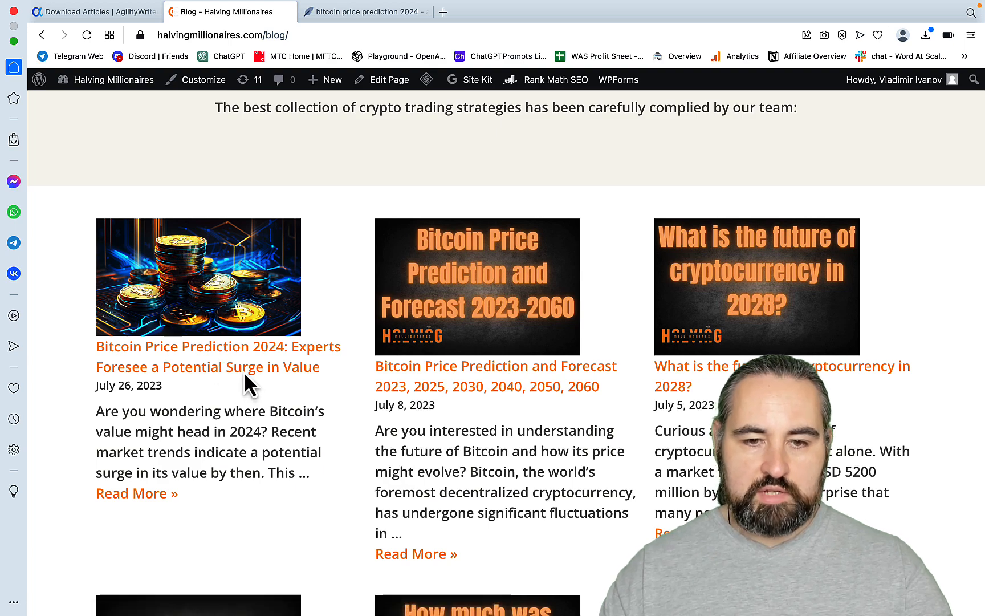
scroll(244, 371, "up", 6)
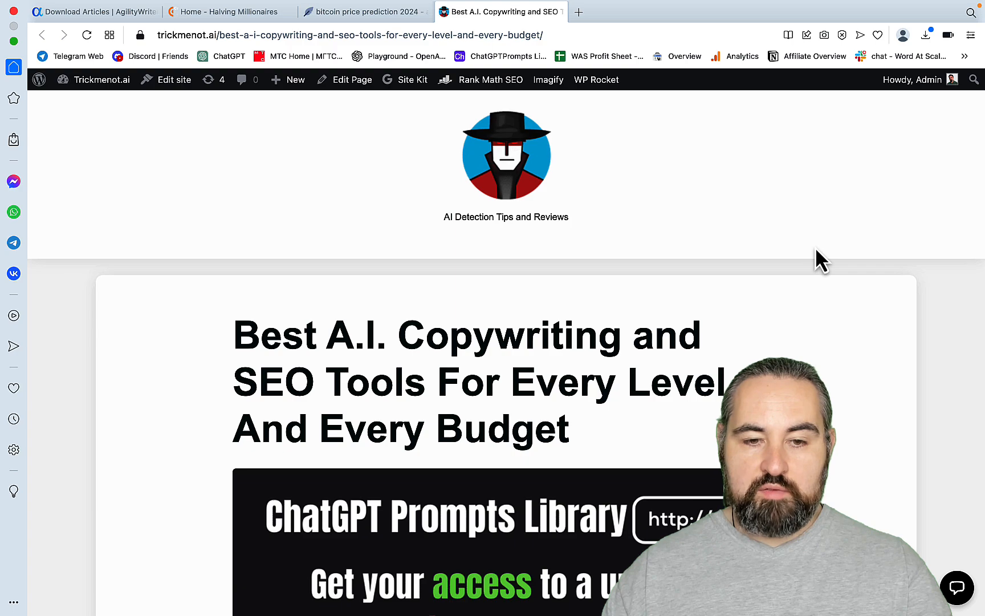
Step: On the trickmenot.ai page about A.I. copywriting and SEO tools, find the exclusive offers and coupons table
scroll(816, 249, "down", 10)
scroll(816, 251, "down", 3)
scroll(816, 251, "up", 3)
scroll(816, 251, "down", 10)
scroll(819, 261, "up", 3)
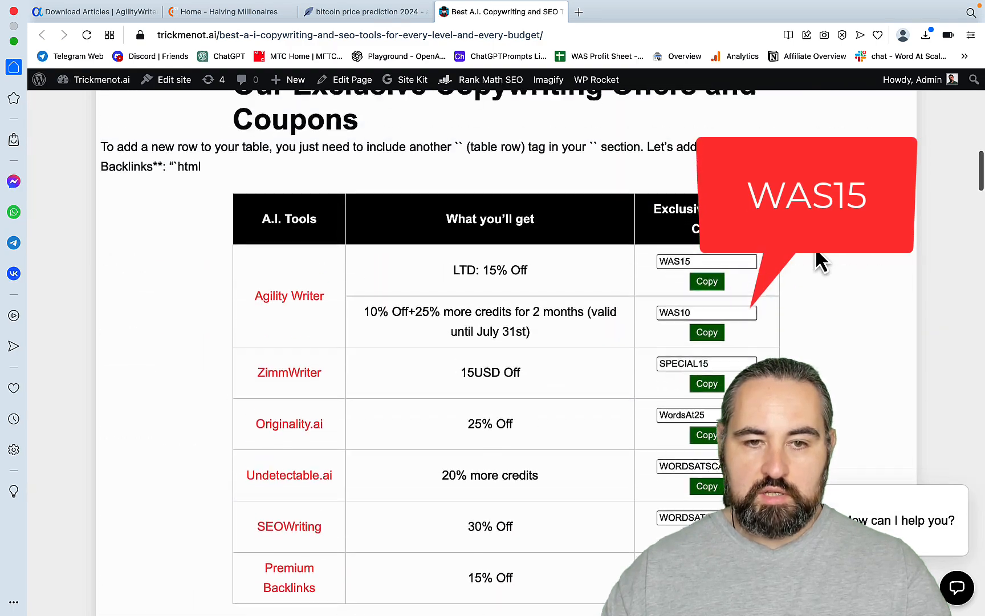
scroll(818, 261, "down", 1)
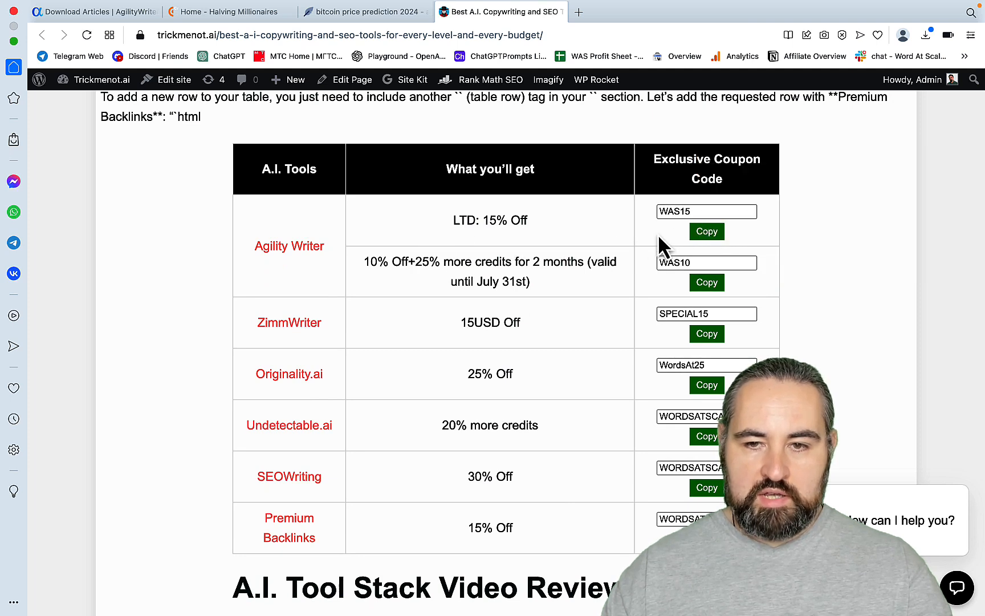
Step: Highlight Agility Writer's WAS15 coupon code for the 15% off LTD offer and view the remaining offers in the table
left_click_drag(698, 212, 657, 212)
left_click_drag(527, 220, 483, 220)
left_click(709, 226)
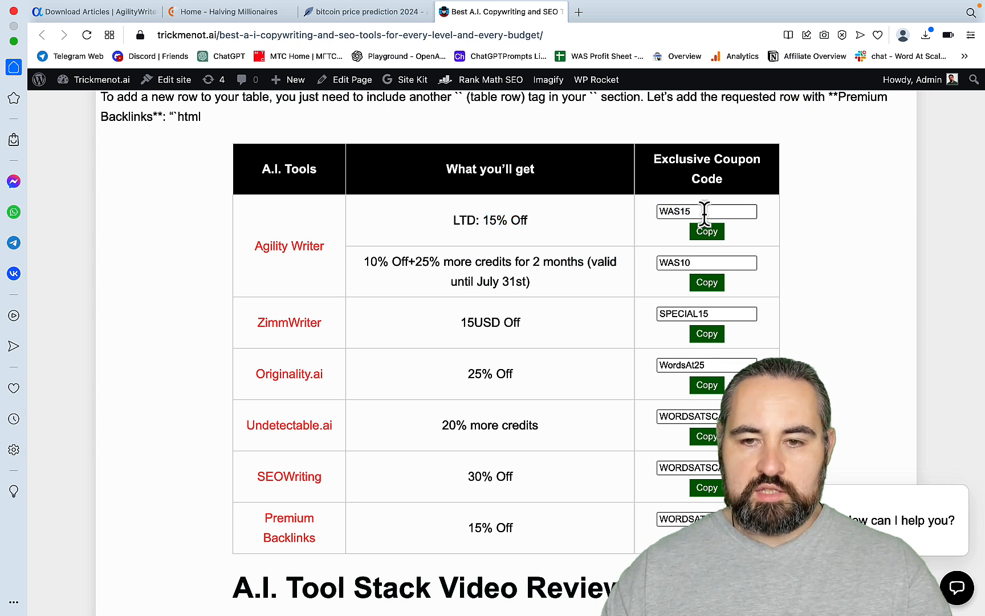
left_click_drag(705, 212, 637, 212)
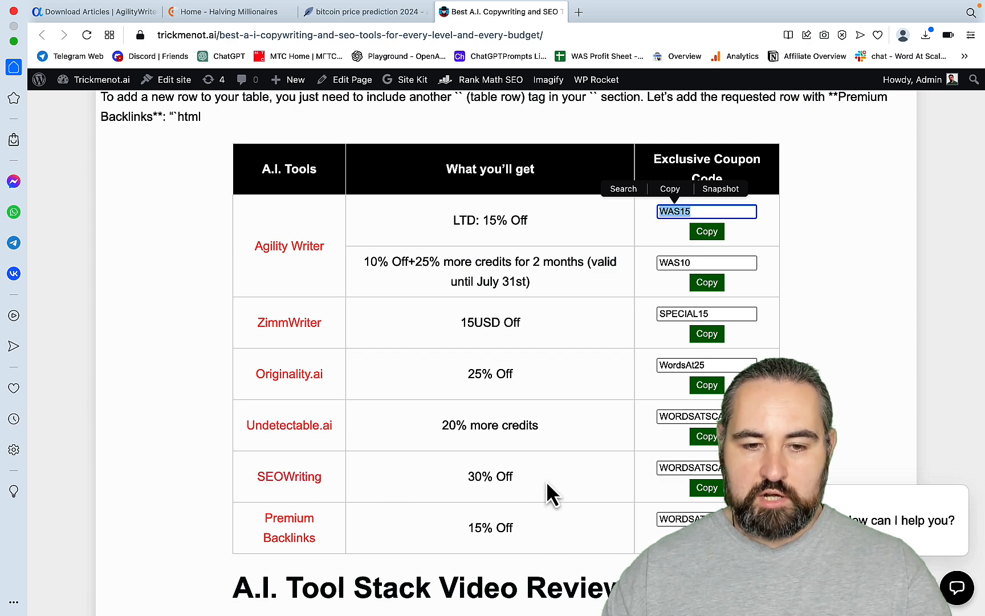
scroll(547, 480, "down", 2)
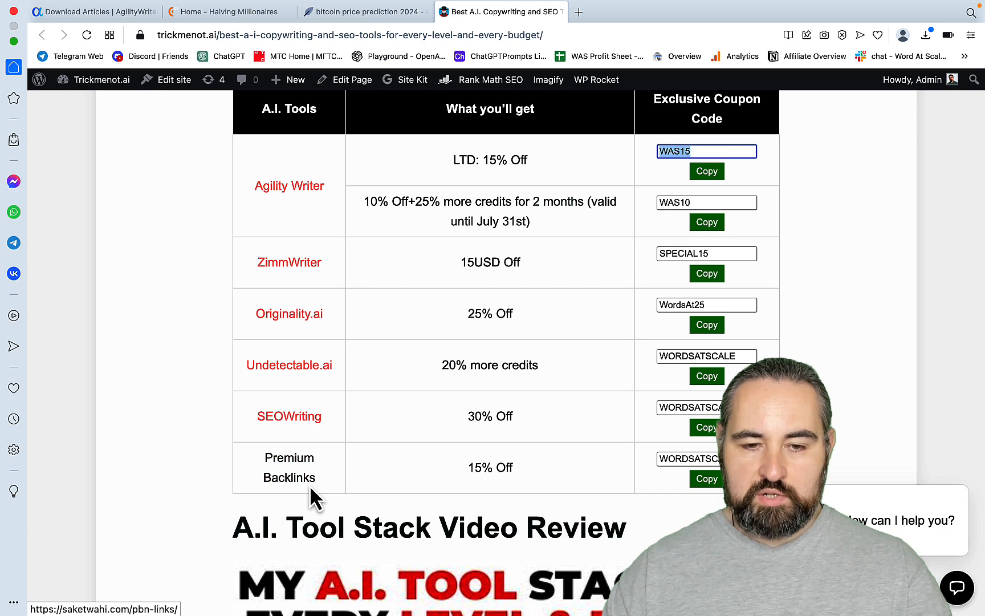